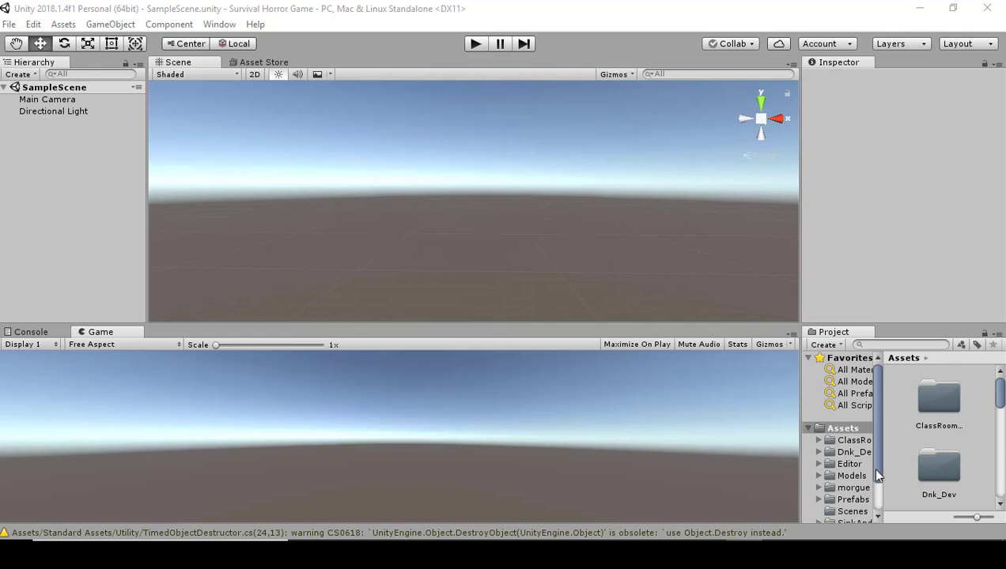
Step: Widen the asset browsing area, open the Meshes folder inside ClassRoom Stuff and look through its models
{"action": "left_click", "coordinate": [835, 428]}
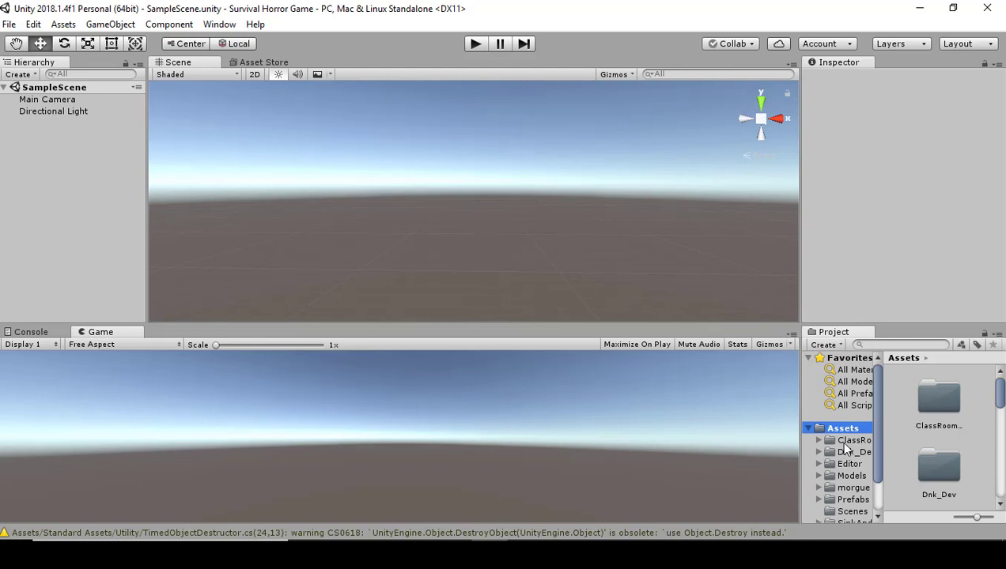
{"action": "left_click", "coordinate": [846, 440]}
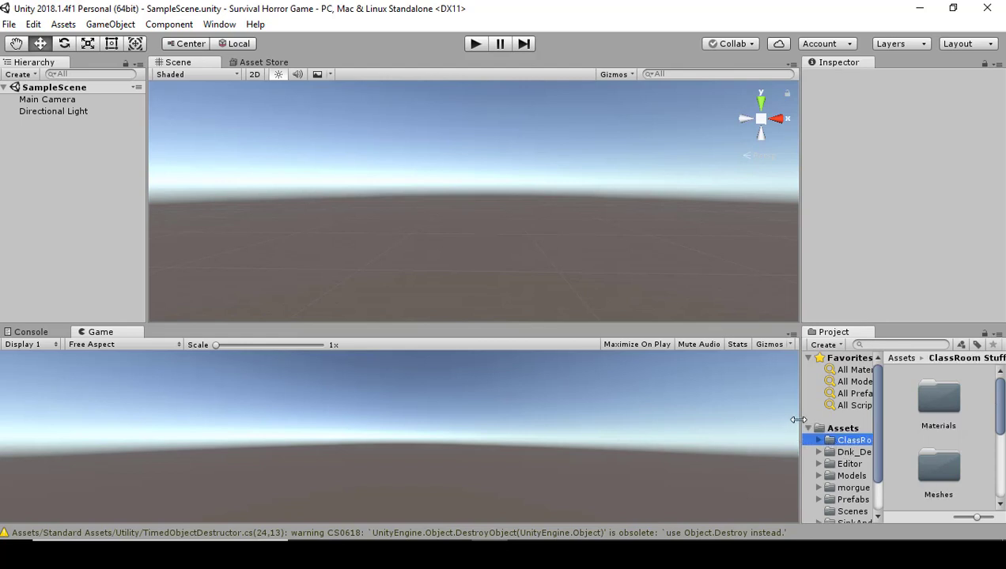
{"action": "left_click_drag", "start_coordinate": [794, 428], "coordinate": [753, 425]}
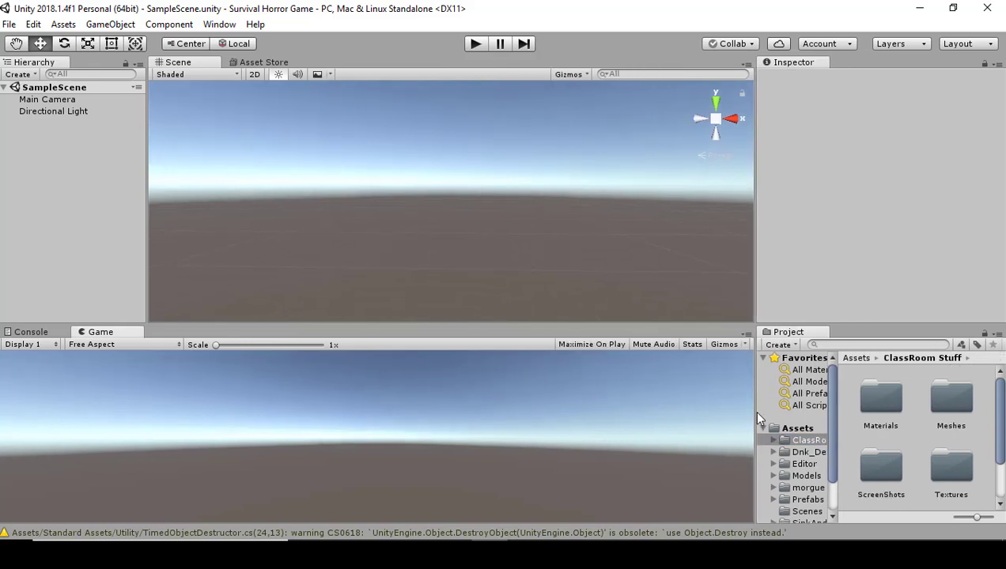
{"action": "left_click", "coordinate": [939, 398]}
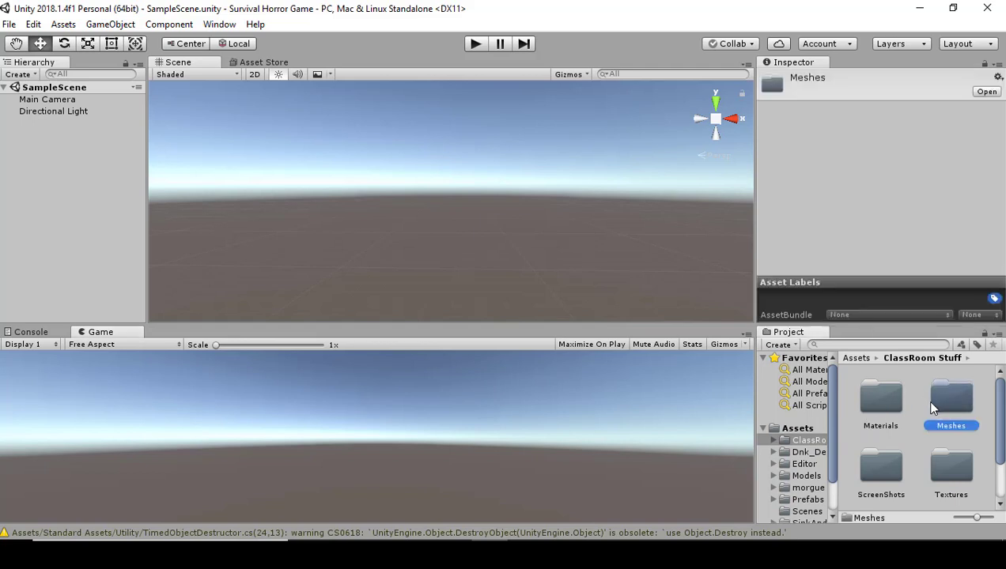
{"action": "double_click", "coordinate": [933, 408]}
{"action": "left_click", "coordinate": [891, 406]}
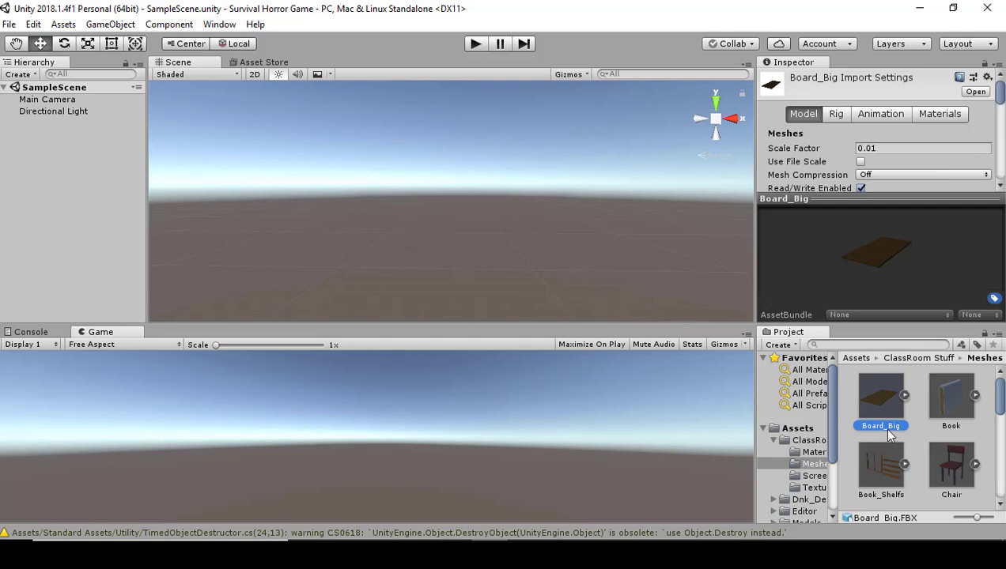
{"action": "scroll", "coordinate": [892, 407], "scroll_direction": "down", "scroll_amount": 2}
{"action": "scroll", "coordinate": [889, 408], "scroll_direction": "down", "scroll_amount": 5}
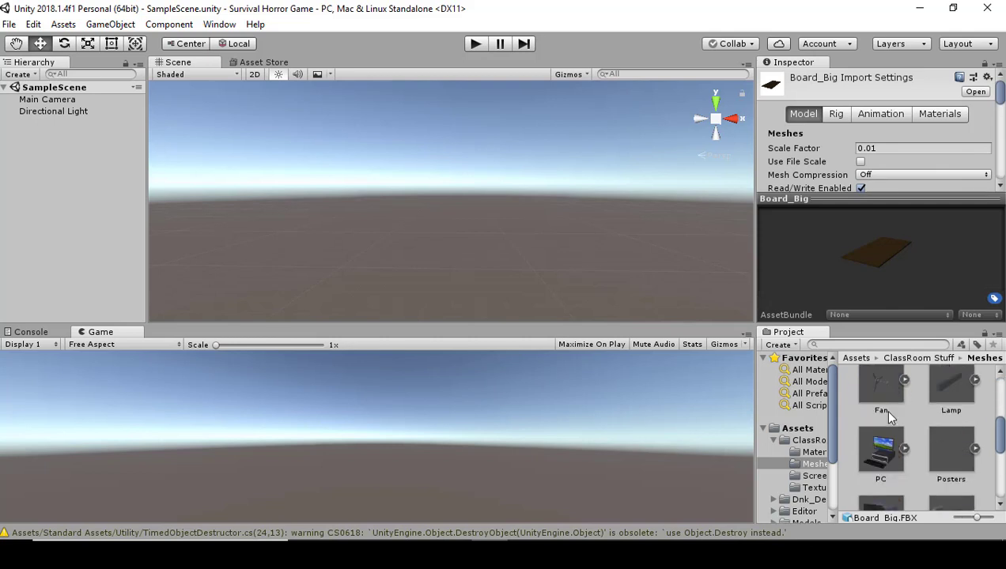
{"action": "scroll", "coordinate": [889, 418], "scroll_direction": "up", "scroll_amount": 7}
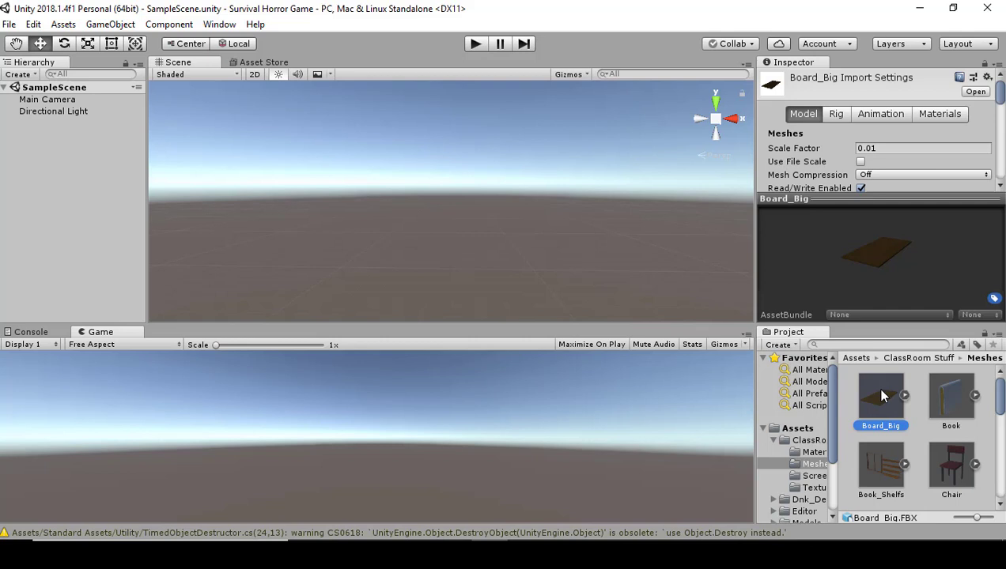
Step: Enable Generate Colliders for all models in the ClassRoom Stuff Meshes folder and apply the import settings
{"action": "key", "text": "ctrl+a"}
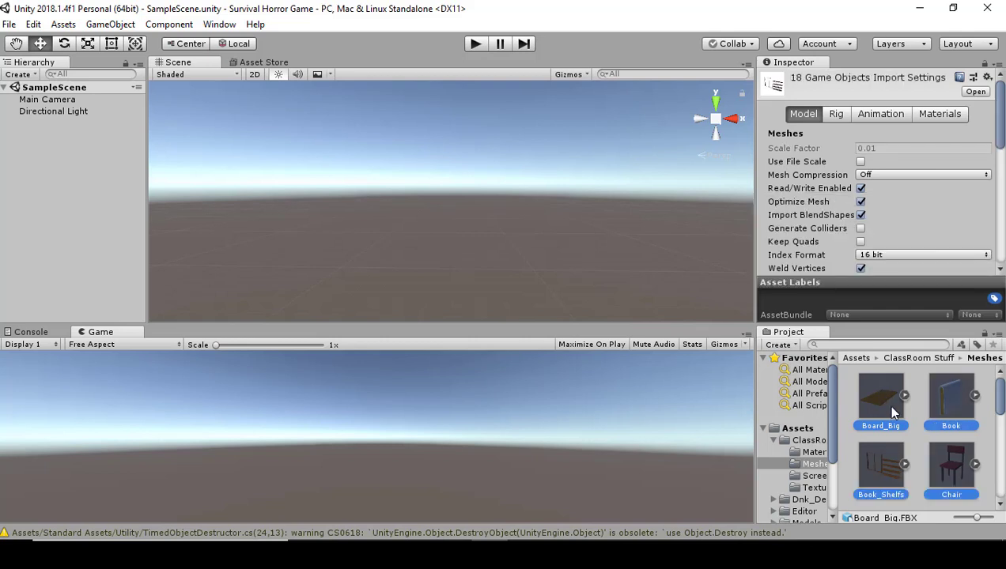
{"action": "scroll", "coordinate": [892, 406], "scroll_direction": "down", "scroll_amount": 4}
{"action": "scroll", "coordinate": [898, 414], "scroll_direction": "down", "scroll_amount": 3}
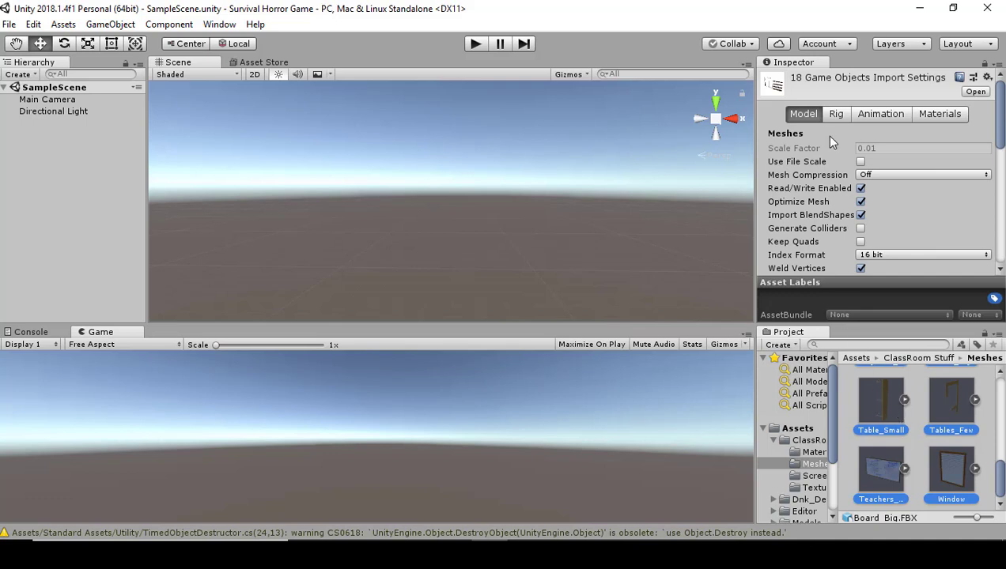
{"action": "left_click", "coordinate": [808, 118]}
{"action": "scroll", "coordinate": [814, 134], "scroll_direction": "down", "scroll_amount": 3}
{"action": "scroll", "coordinate": [814, 136], "scroll_direction": "up", "scroll_amount": 3}
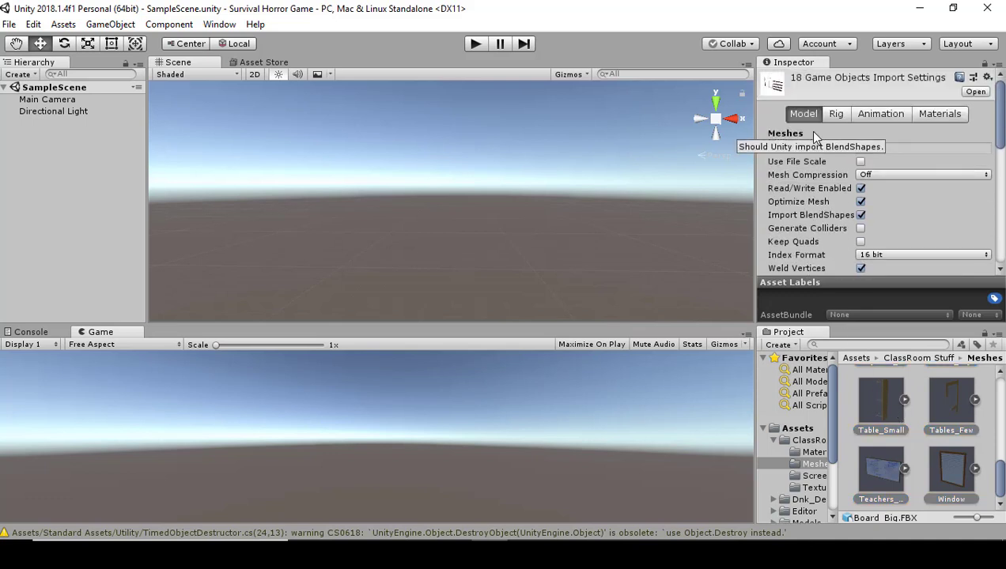
{"action": "scroll", "coordinate": [814, 136], "scroll_direction": "down", "scroll_amount": 3}
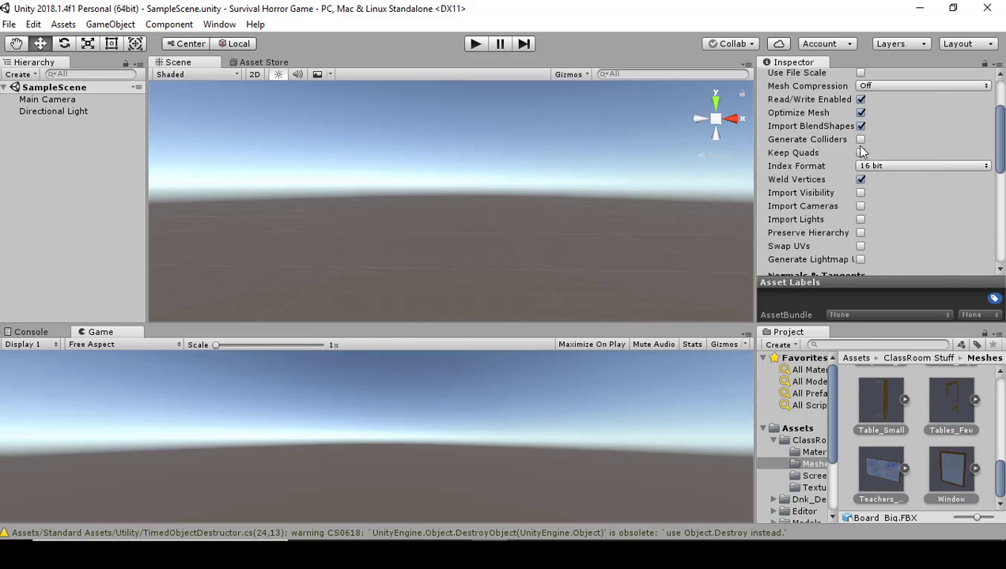
{"action": "left_click", "coordinate": [860, 140]}
{"action": "scroll", "coordinate": [932, 170], "scroll_direction": "down", "scroll_amount": 4}
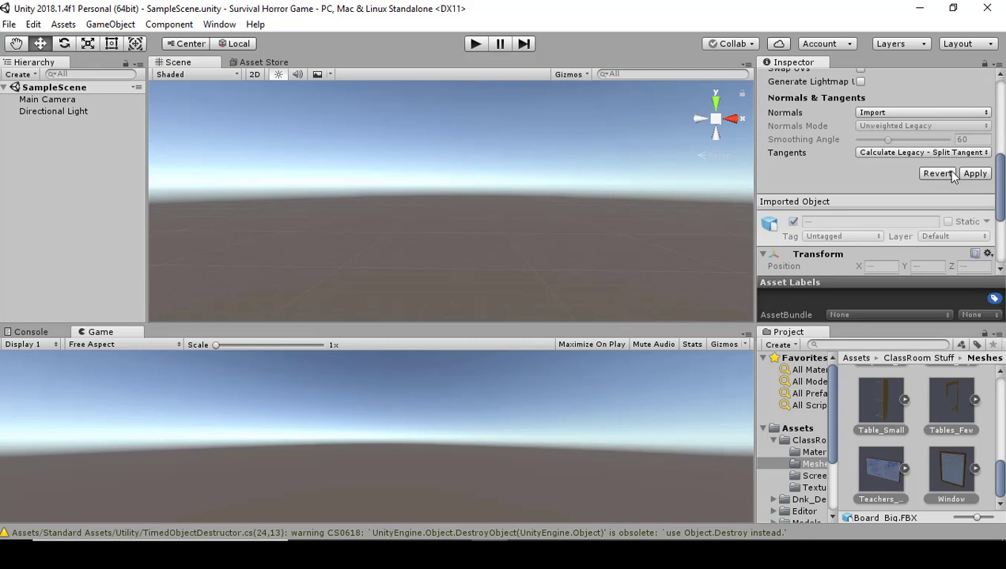
{"action": "left_click", "coordinate": [972, 174]}
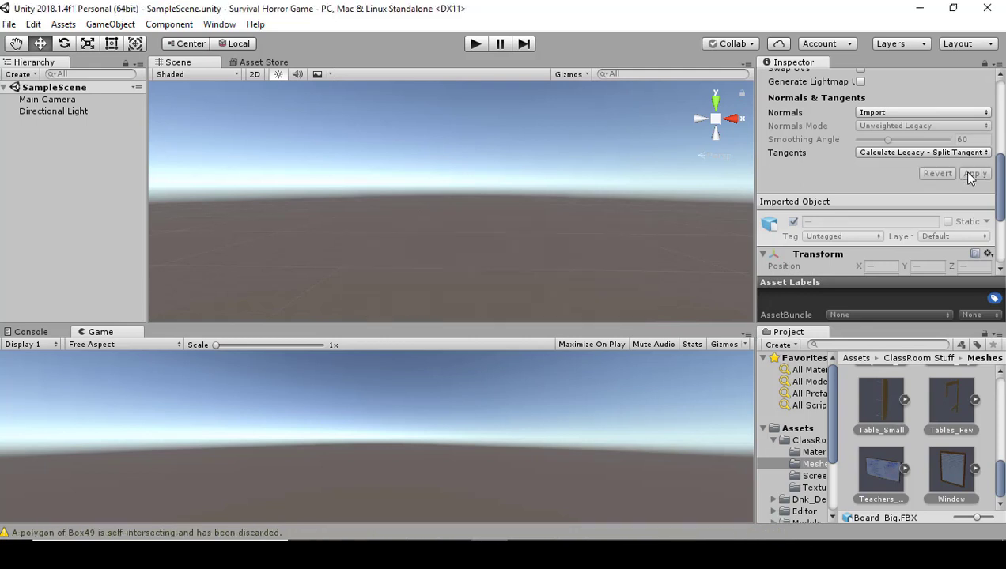
Step: Collapse the ClassRoom Stuff folder and open the Models folder of HospitalHorrorPack inside Dnk_Dev
{"action": "left_click", "coordinate": [773, 441]}
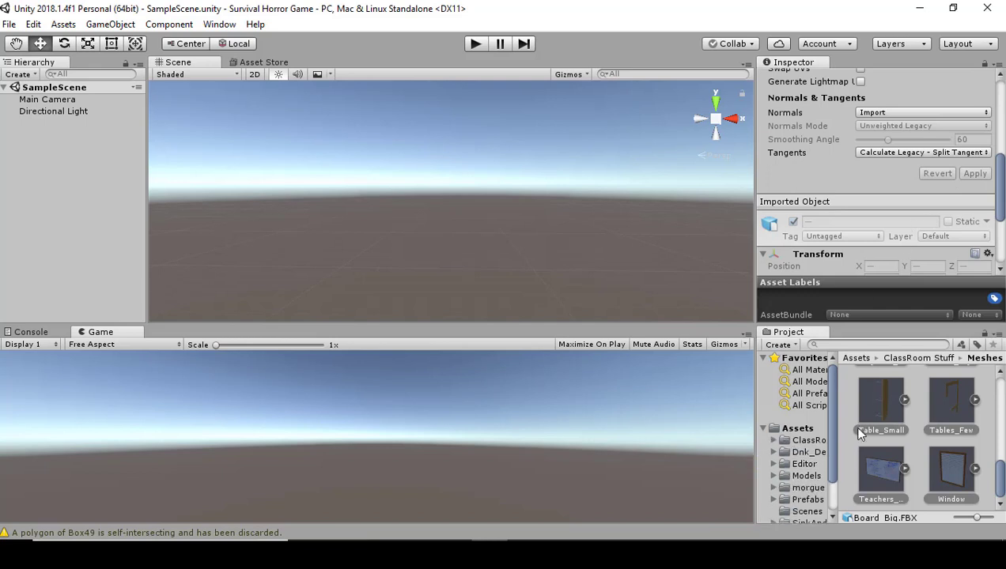
{"action": "left_click", "coordinate": [807, 454]}
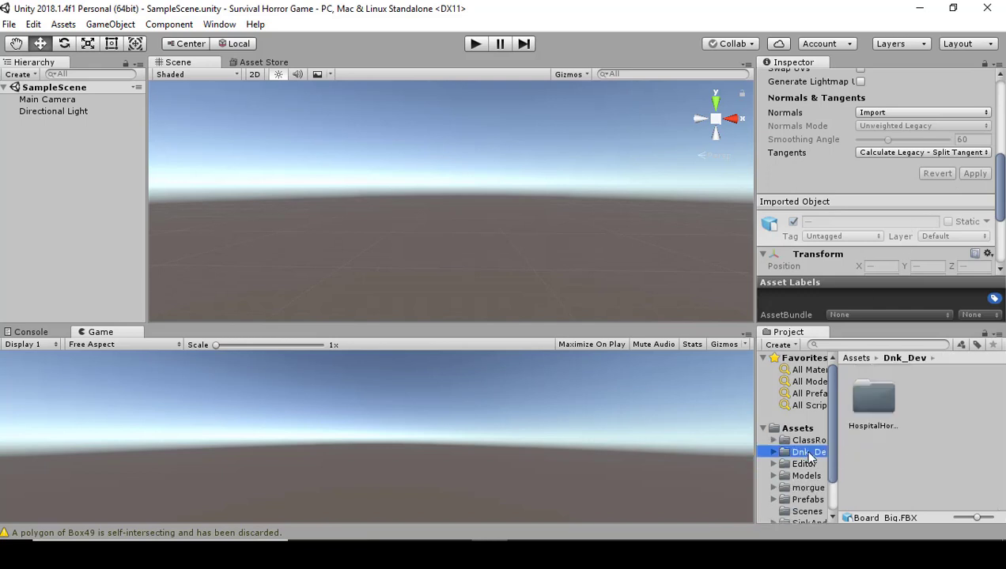
{"action": "left_click_drag", "start_coordinate": [830, 440], "coordinate": [829, 486]}
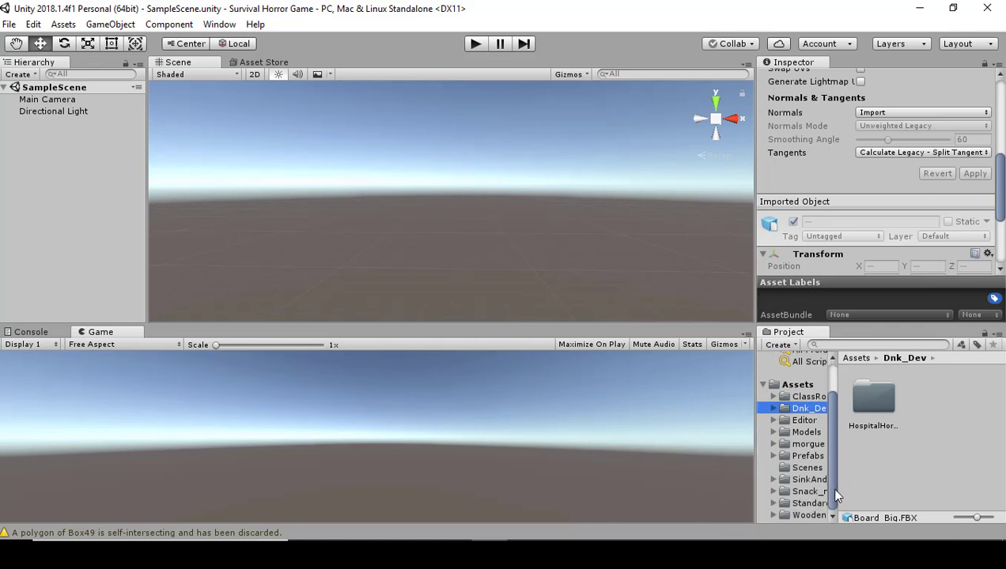
{"action": "double_click", "coordinate": [884, 400]}
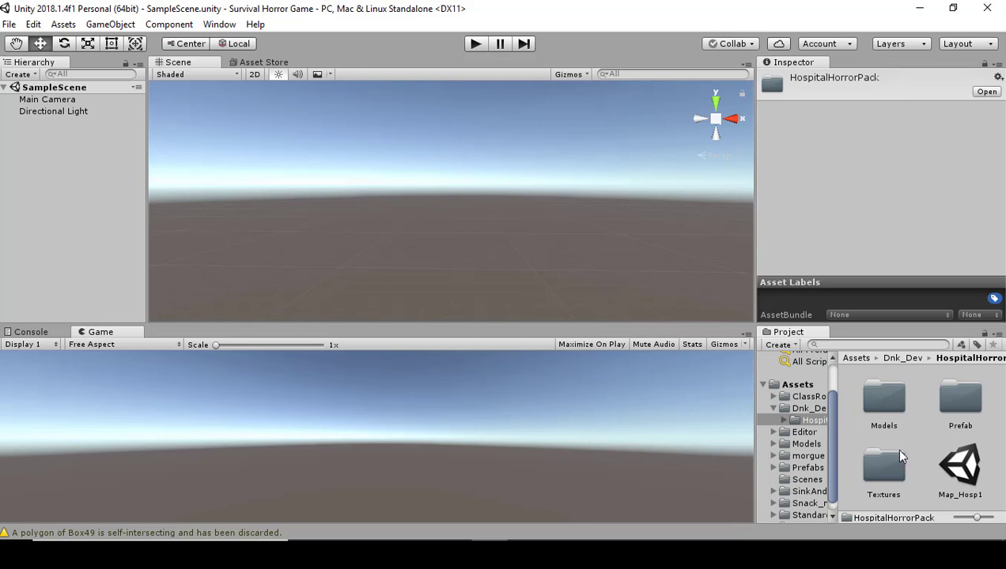
{"action": "double_click", "coordinate": [892, 408]}
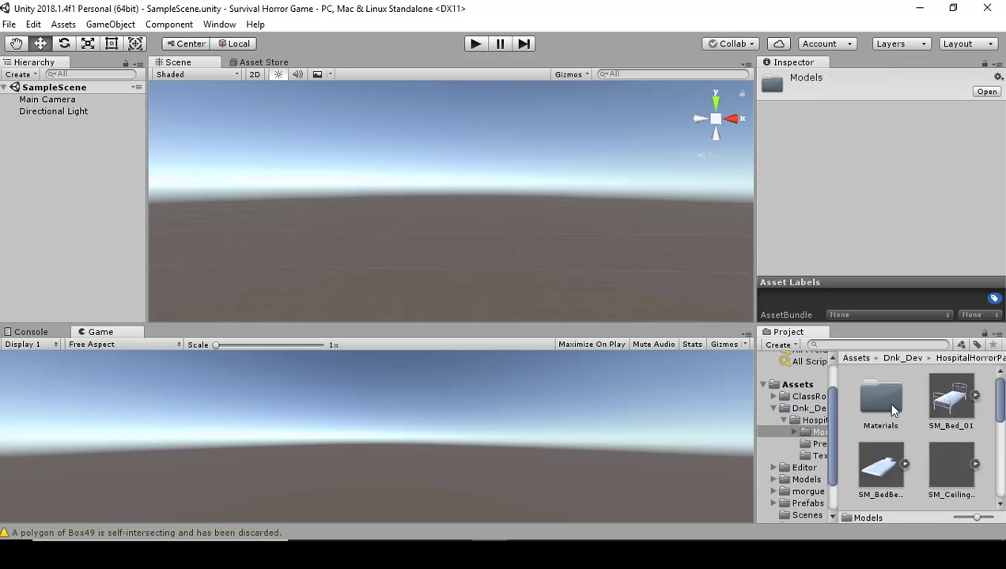
Step: Enable Generate Colliders for all hospital models from SM_Bed_01 through SM_Wall_02 and apply the import settings
{"action": "left_click", "coordinate": [952, 402]}
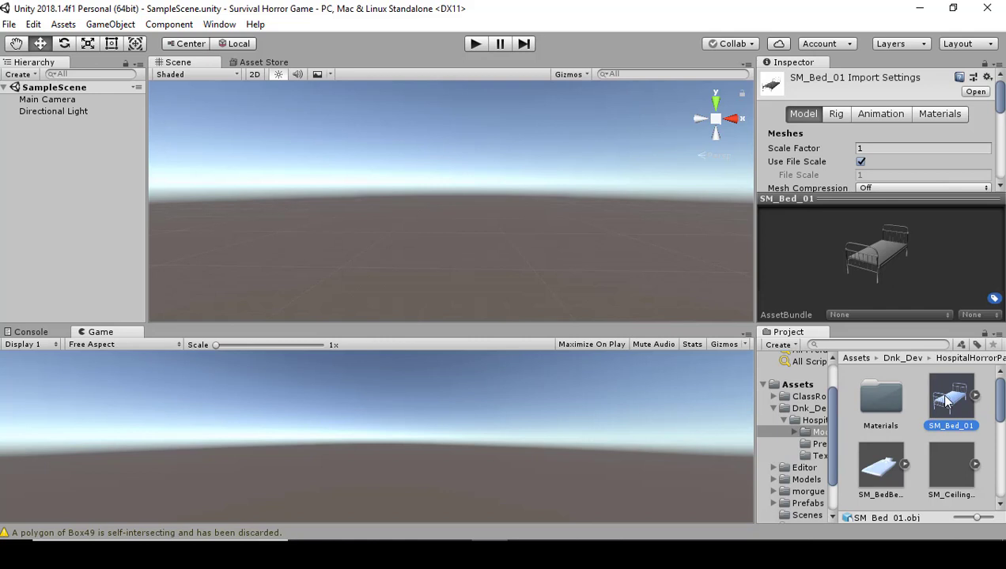
{"action": "scroll", "coordinate": [952, 405], "scroll_direction": "down", "scroll_amount": 1}
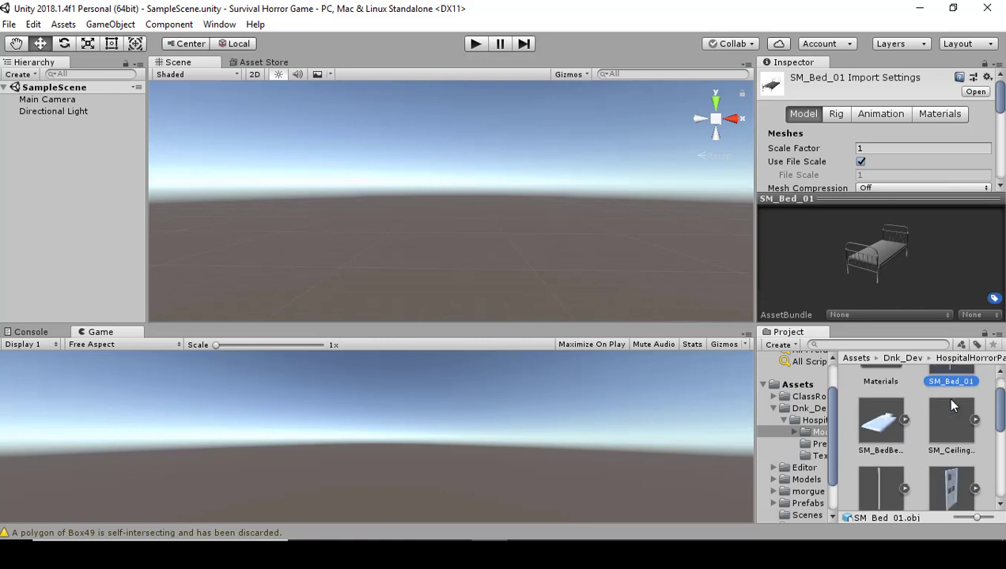
{"action": "scroll", "coordinate": [951, 405], "scroll_direction": "down", "scroll_amount": 7}
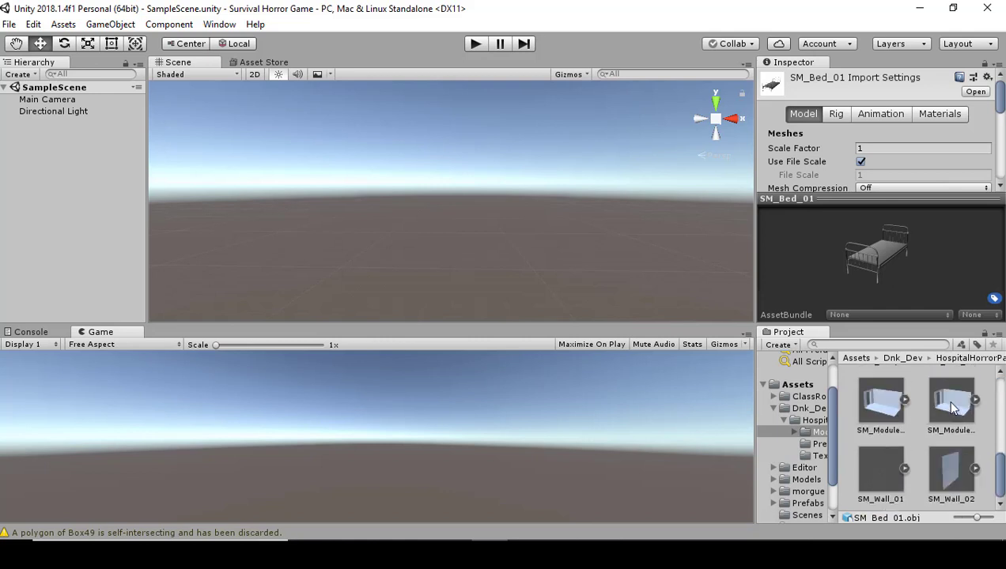
{"action": "left_click", "coordinate": [949, 465], "text": "shift"}
{"action": "scroll", "coordinate": [951, 465], "scroll_direction": "up", "scroll_amount": 8}
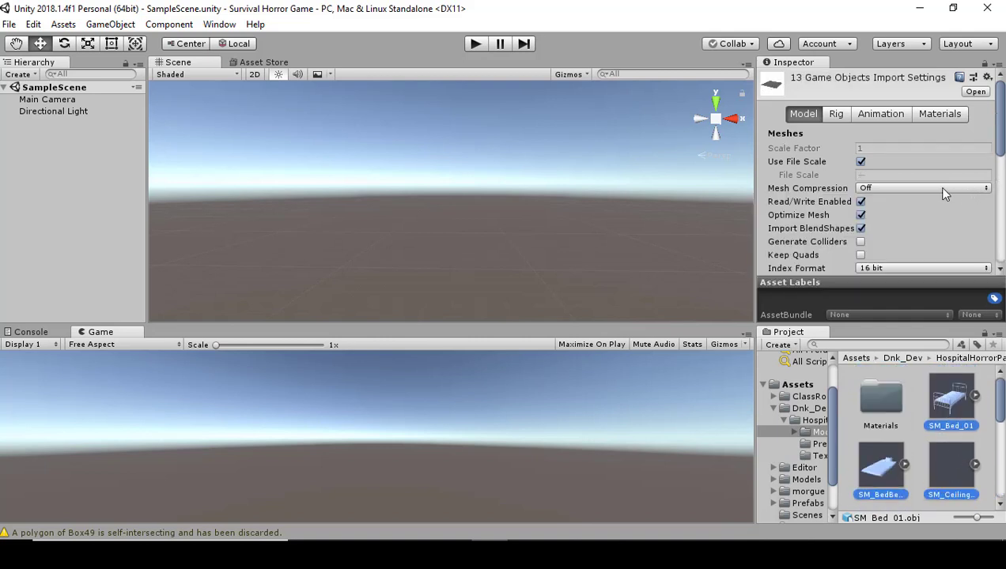
{"action": "scroll", "coordinate": [937, 187], "scroll_direction": "down", "scroll_amount": 4}
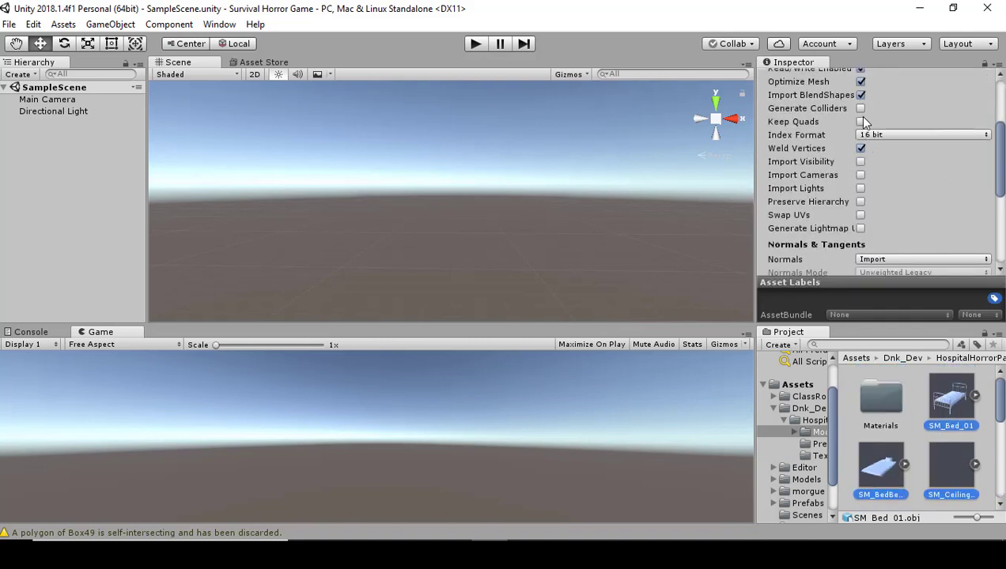
{"action": "left_click", "coordinate": [861, 108]}
{"action": "scroll", "coordinate": [920, 174], "scroll_direction": "down", "scroll_amount": 5}
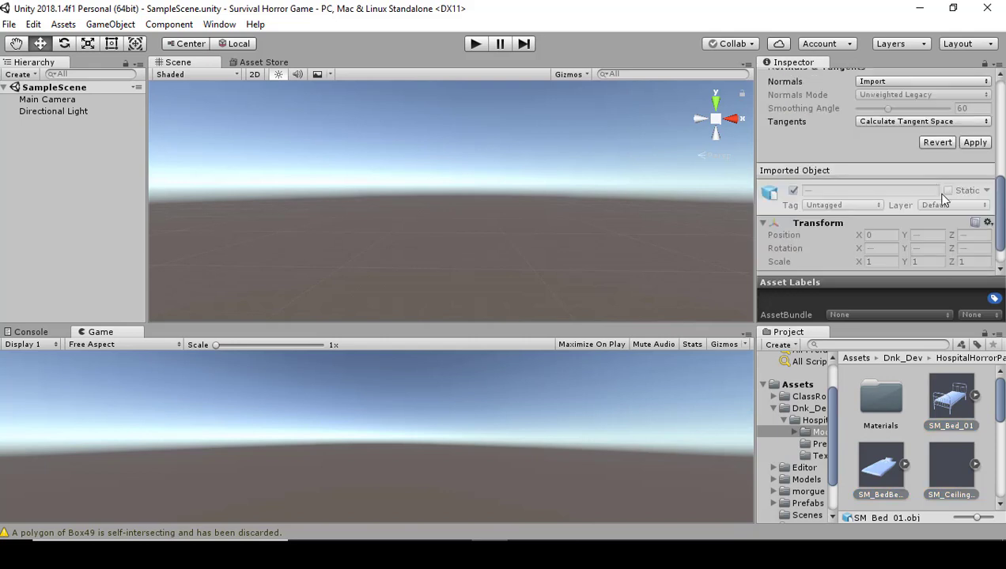
{"action": "left_click", "coordinate": [971, 144]}
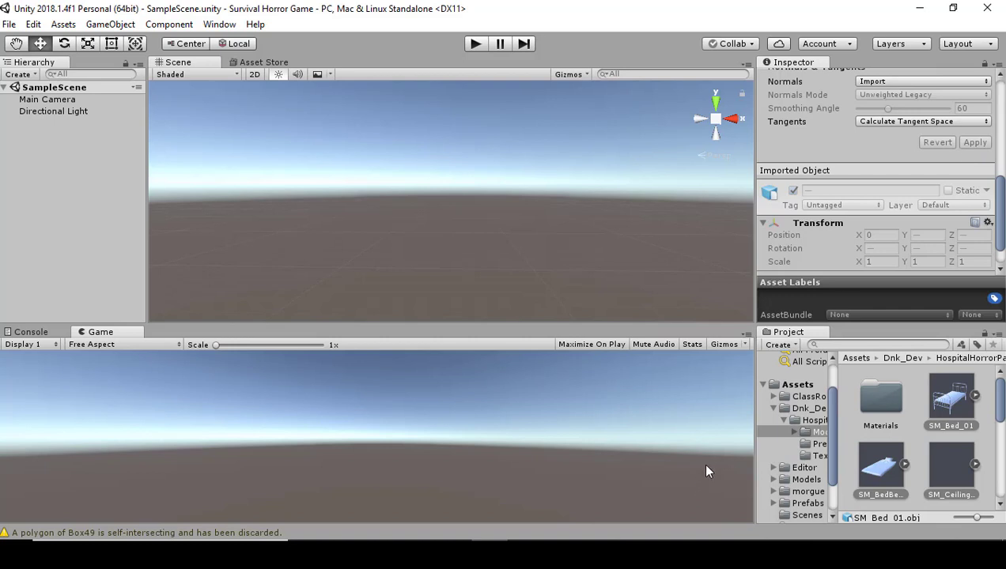
Step: Collapse the Dnk_Dev folder and open the props folder inside the top-level Models folder
{"action": "left_click", "coordinate": [772, 409]}
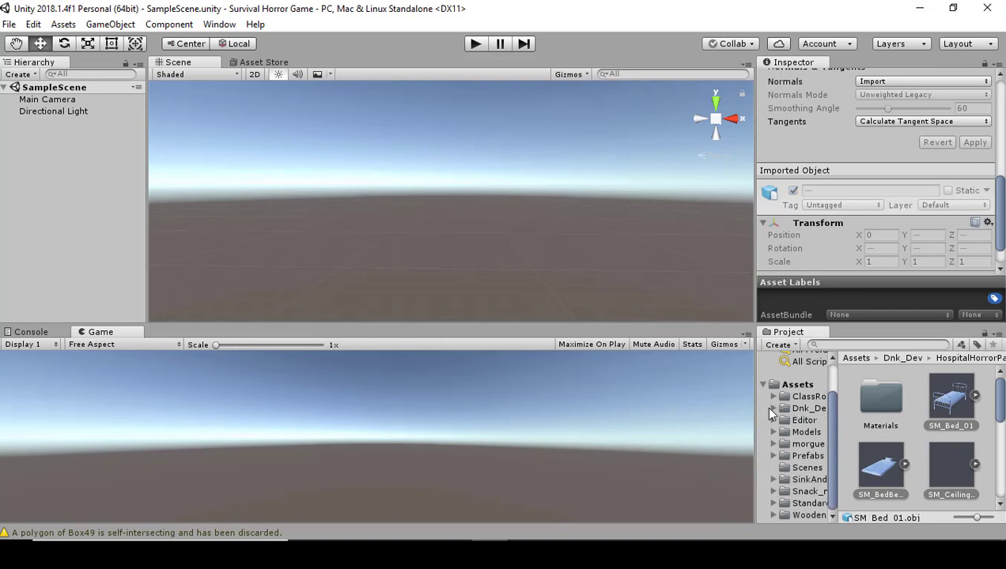
{"action": "left_click", "coordinate": [807, 445]}
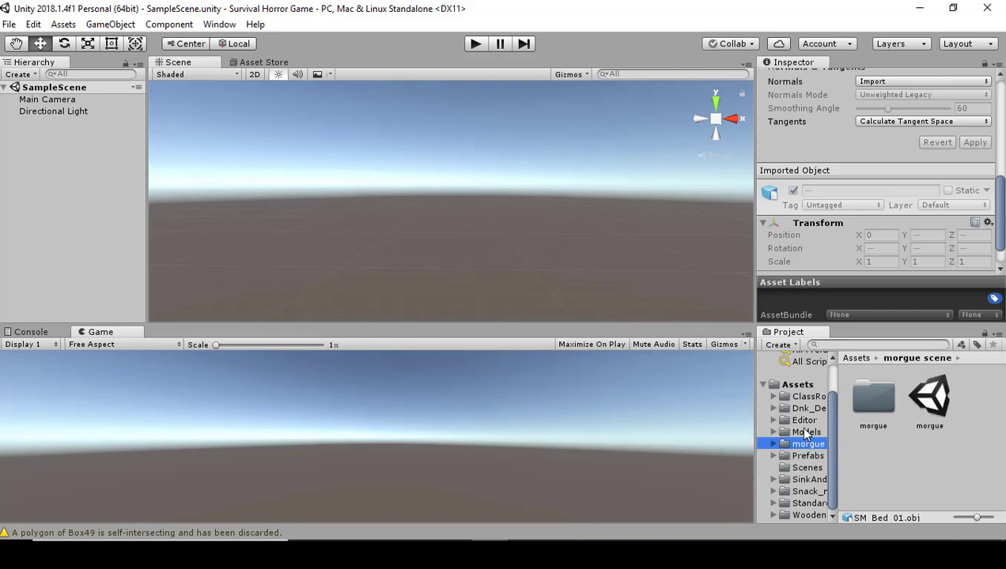
{"action": "left_click", "coordinate": [805, 433]}
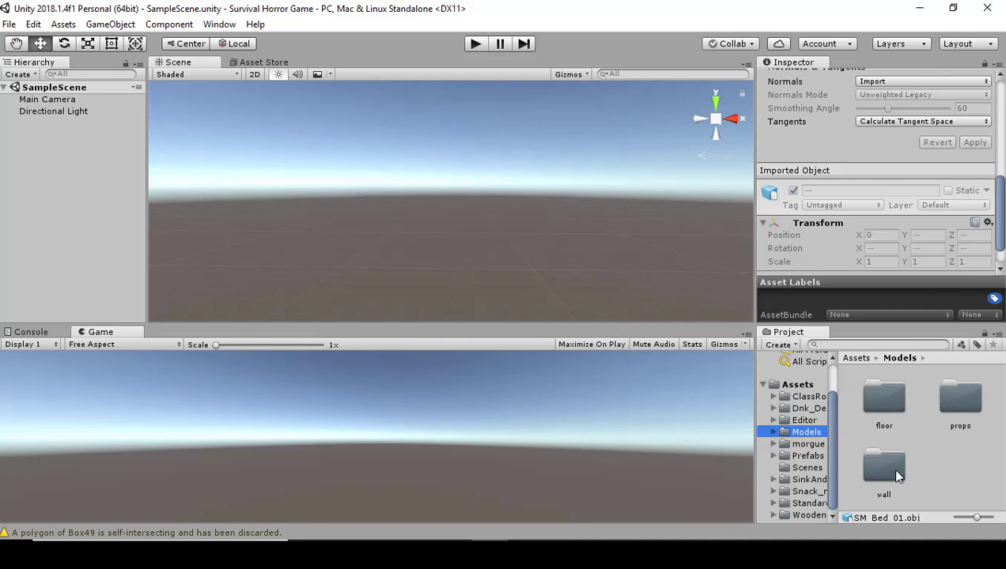
{"action": "left_click", "coordinate": [961, 403]}
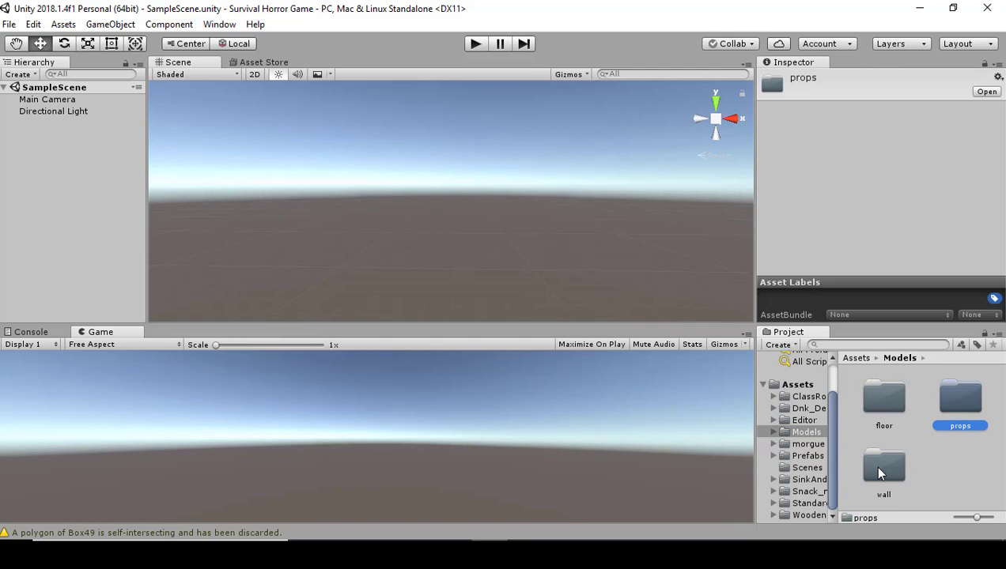
{"action": "double_click", "coordinate": [961, 404]}
Step: Enable Generate Colliders for all prop models from autopsy_table through the writing board and apply the import settings
{"action": "left_click", "coordinate": [959, 399]}
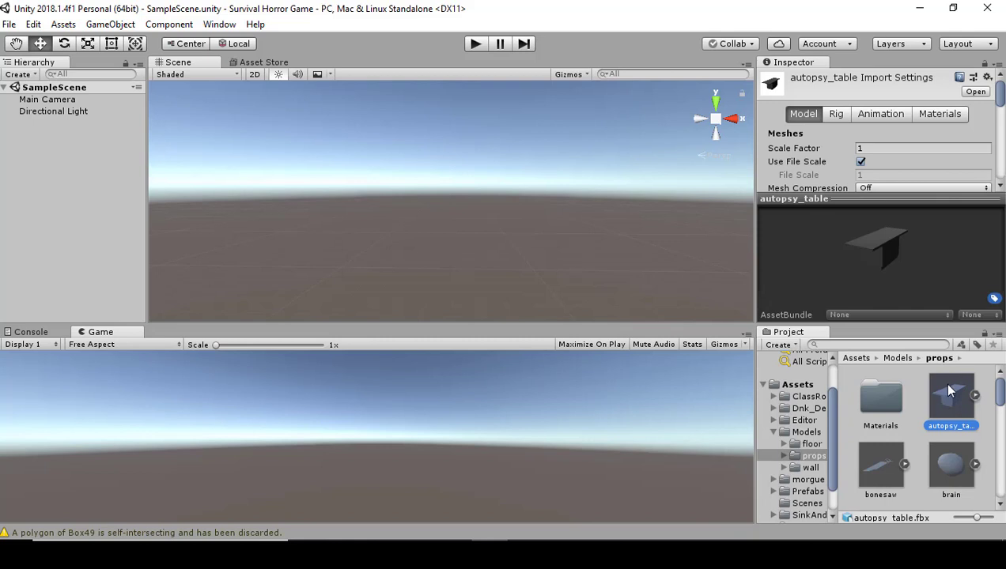
{"action": "scroll", "coordinate": [949, 390], "scroll_direction": "down", "scroll_amount": 10}
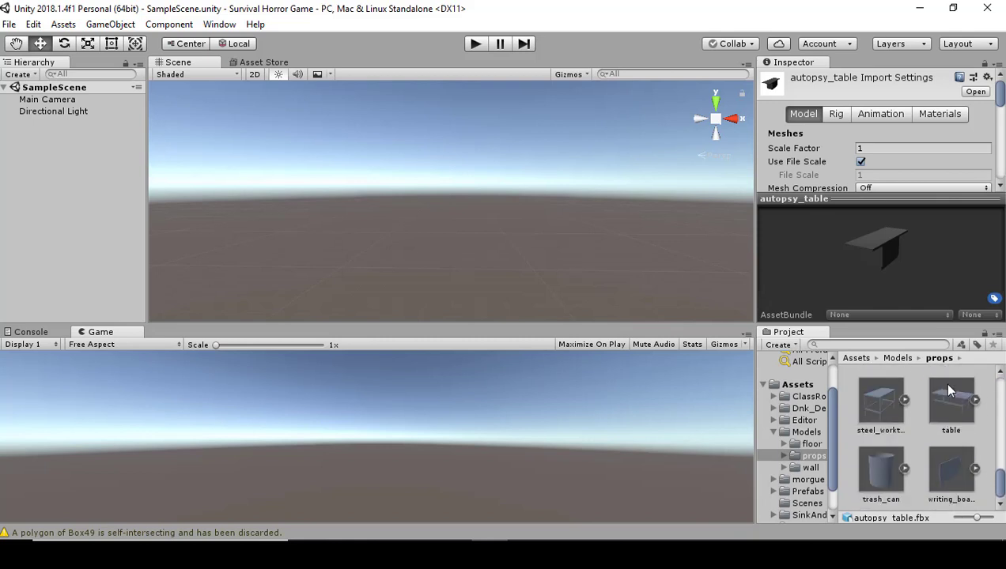
{"action": "left_click", "coordinate": [953, 465], "text": "shift"}
{"action": "scroll", "coordinate": [949, 431], "scroll_direction": "up", "scroll_amount": 2}
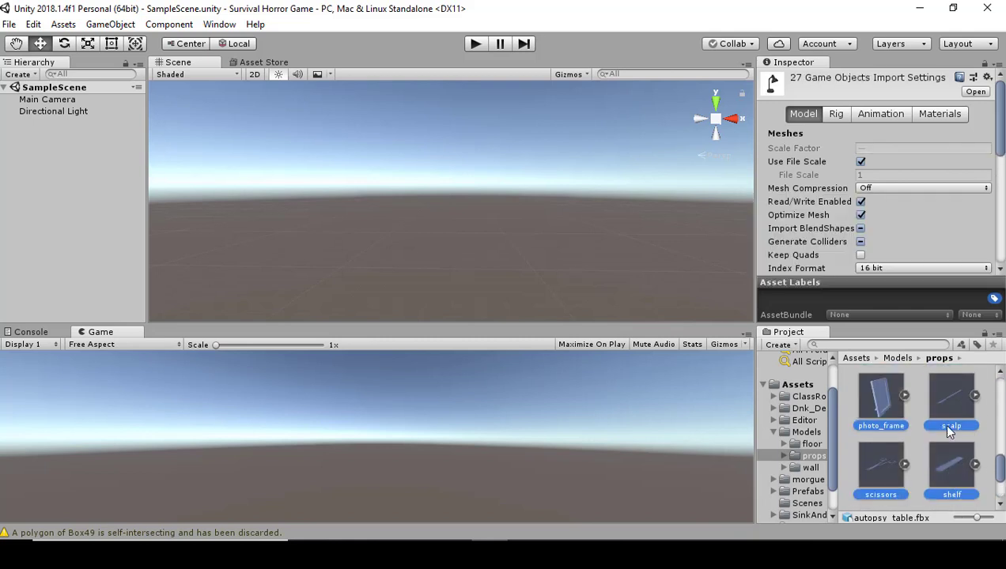
{"action": "scroll", "coordinate": [949, 431], "scroll_direction": "up", "scroll_amount": 5}
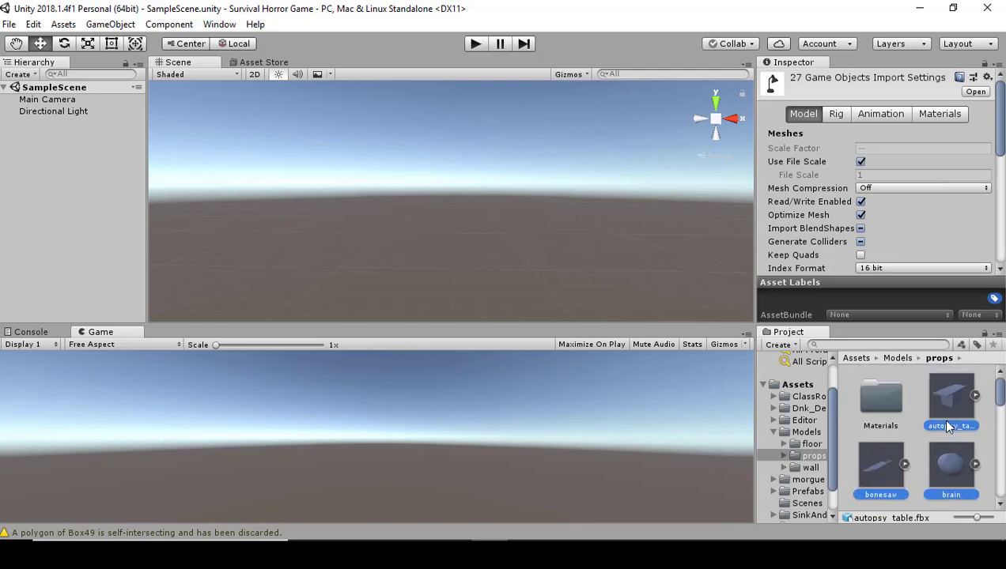
{"action": "scroll", "coordinate": [887, 190], "scroll_direction": "down", "scroll_amount": 3}
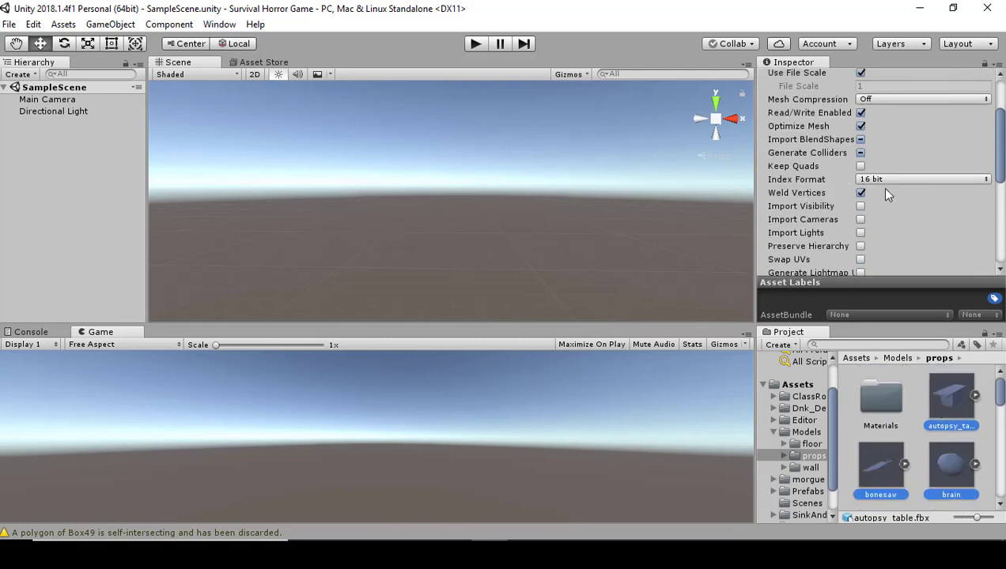
{"action": "left_click", "coordinate": [860, 153]}
{"action": "scroll", "coordinate": [871, 204], "scroll_direction": "down", "scroll_amount": 6}
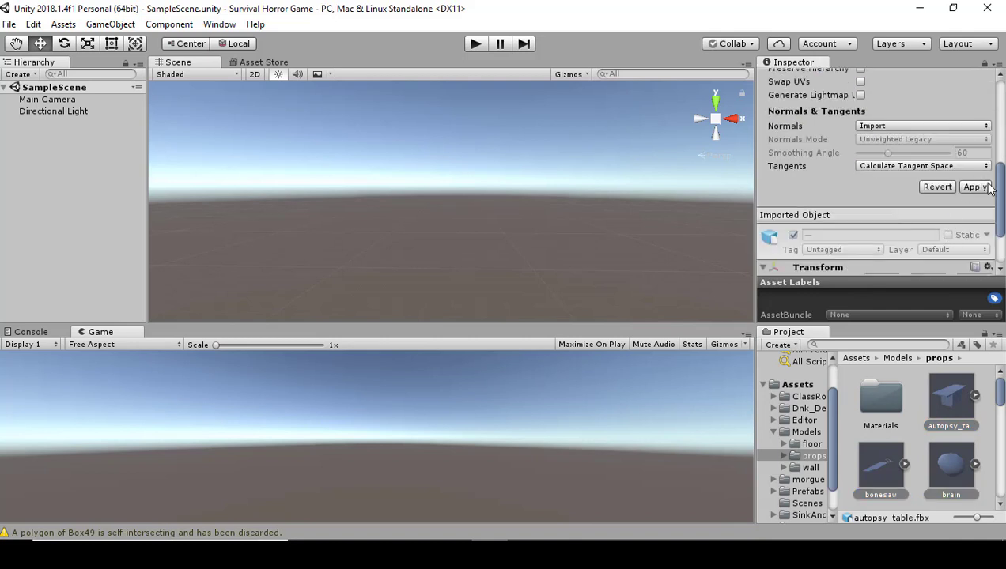
{"action": "left_click", "coordinate": [987, 187]}
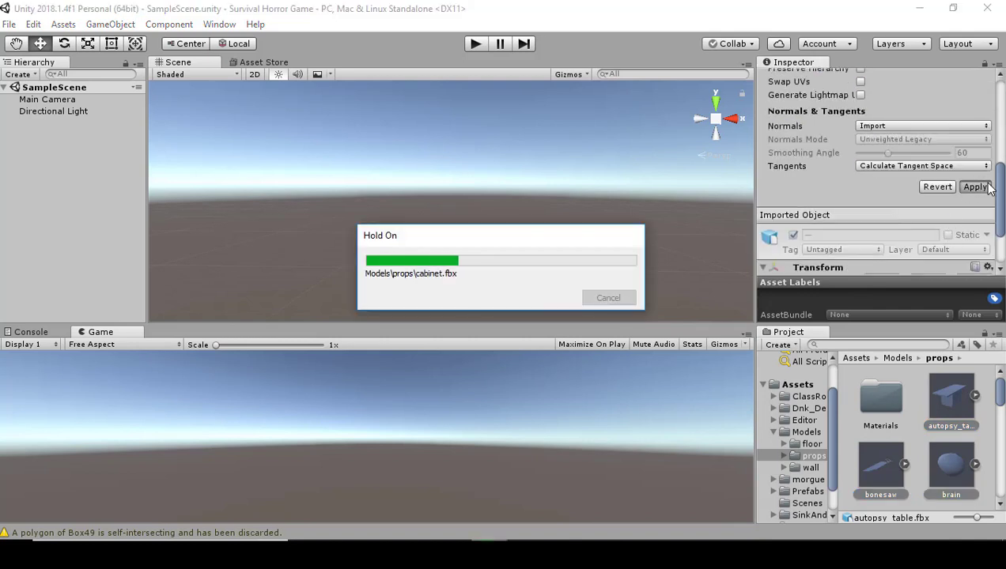
Step: Collapse the top-level Models folder and open the Models folder inside SinkAndToilet
{"action": "left_click", "coordinate": [774, 432]}
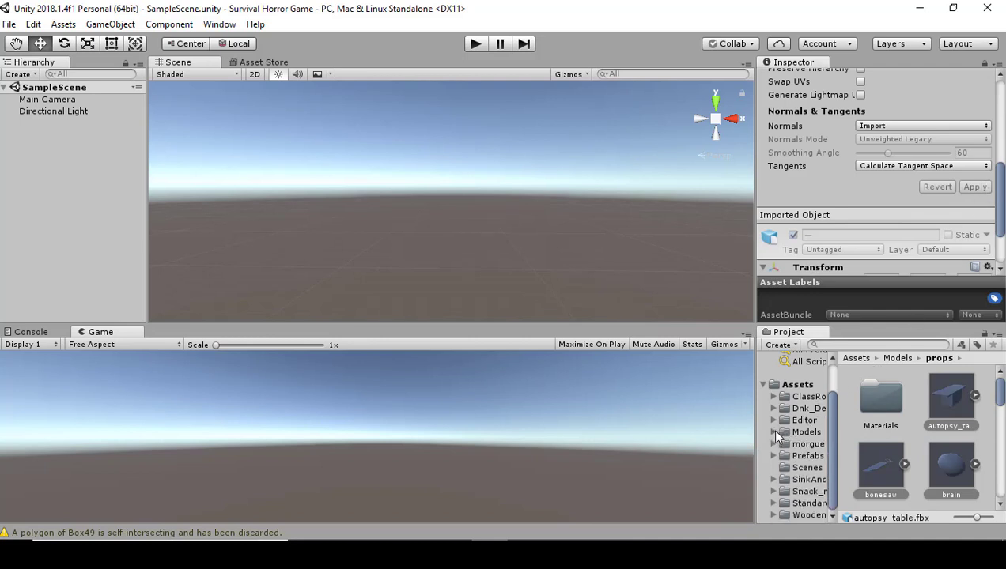
{"action": "left_click", "coordinate": [800, 480]}
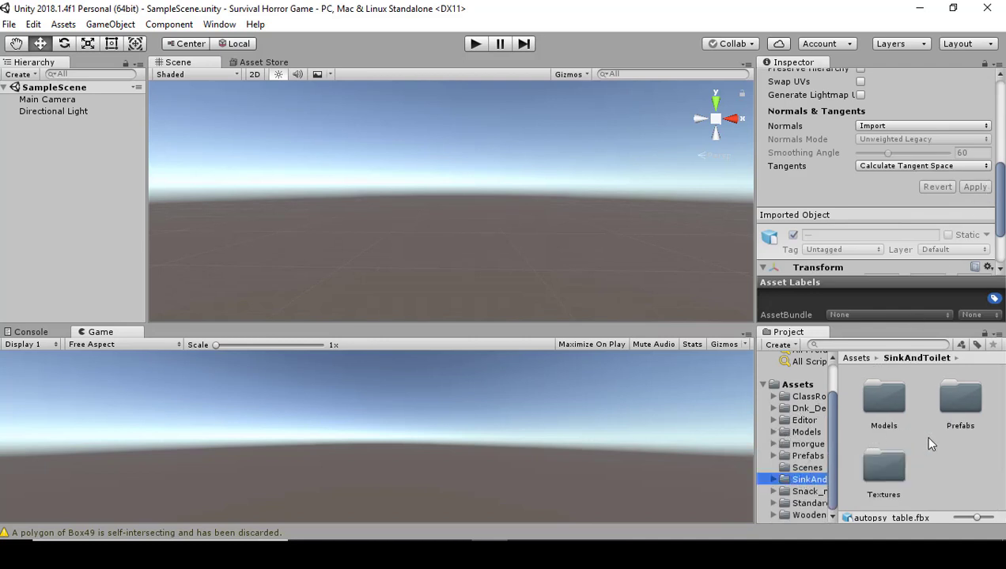
{"action": "double_click", "coordinate": [884, 400]}
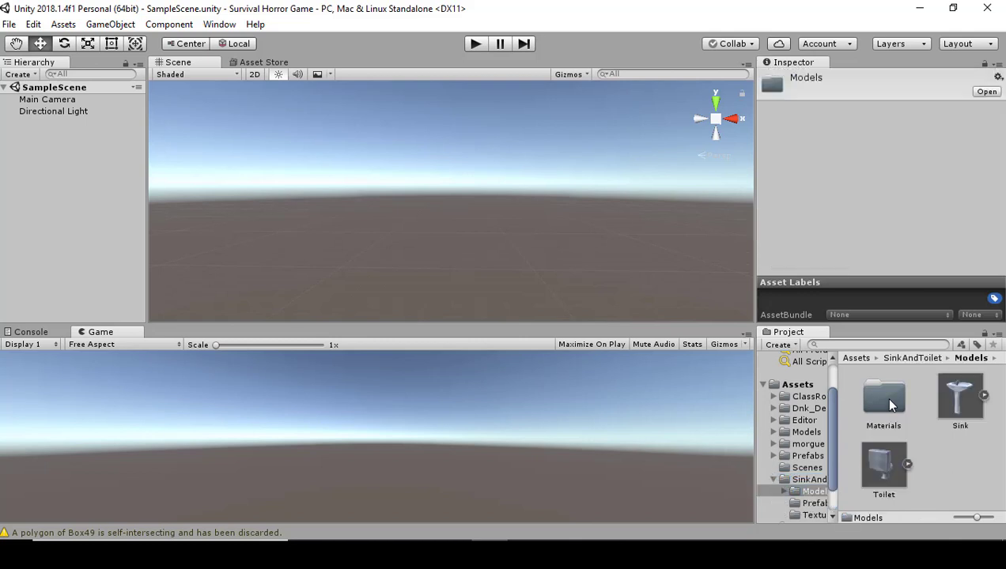
Step: Enable Generate Colliders for the Sink and Toilet models together and apply the import settings
{"action": "left_click", "coordinate": [961, 402]}
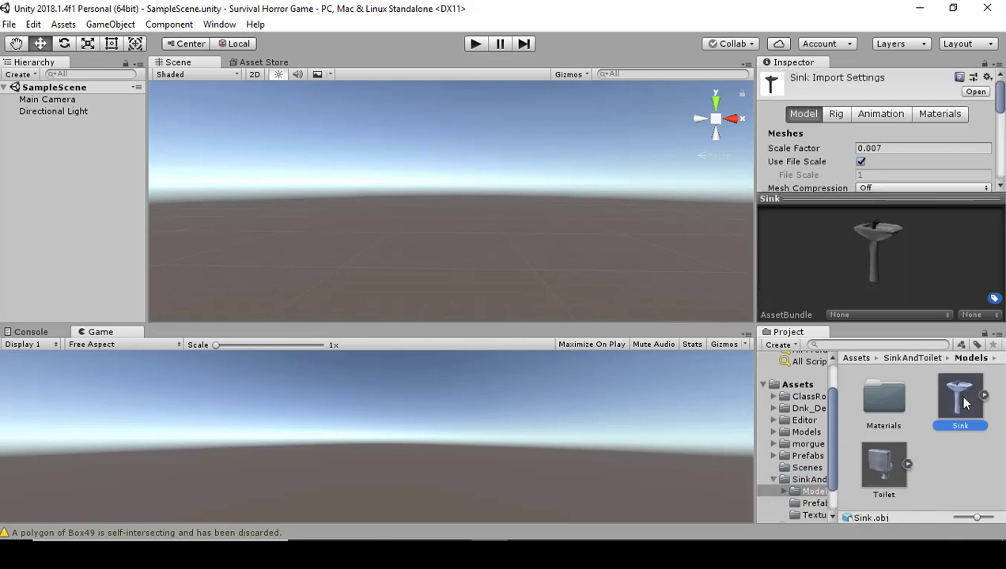
{"action": "left_click", "coordinate": [896, 462], "text": "ctrl"}
{"action": "scroll", "coordinate": [946, 191], "scroll_direction": "down", "scroll_amount": 2}
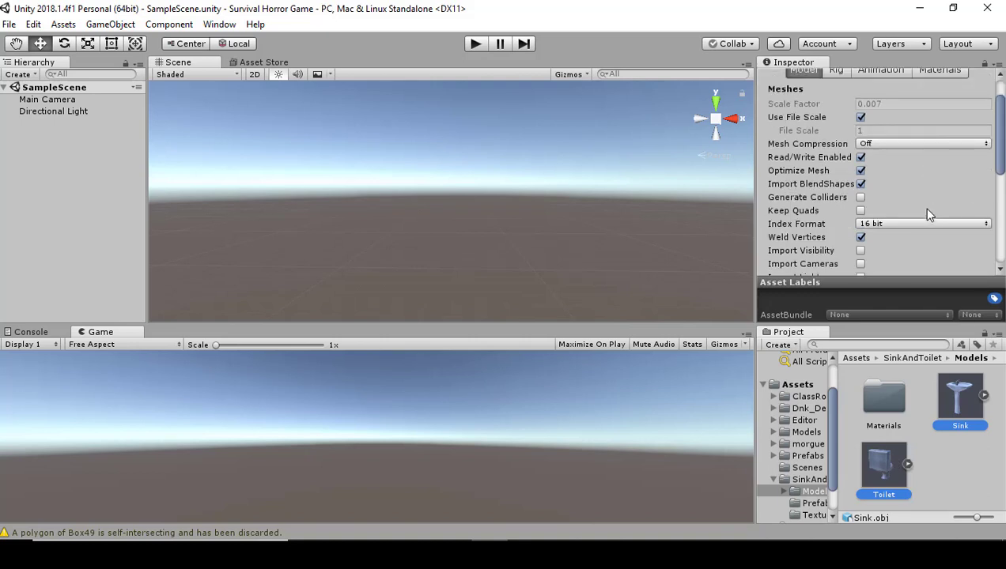
{"action": "left_click", "coordinate": [860, 196]}
{"action": "scroll", "coordinate": [965, 202], "scroll_direction": "down", "scroll_amount": 4}
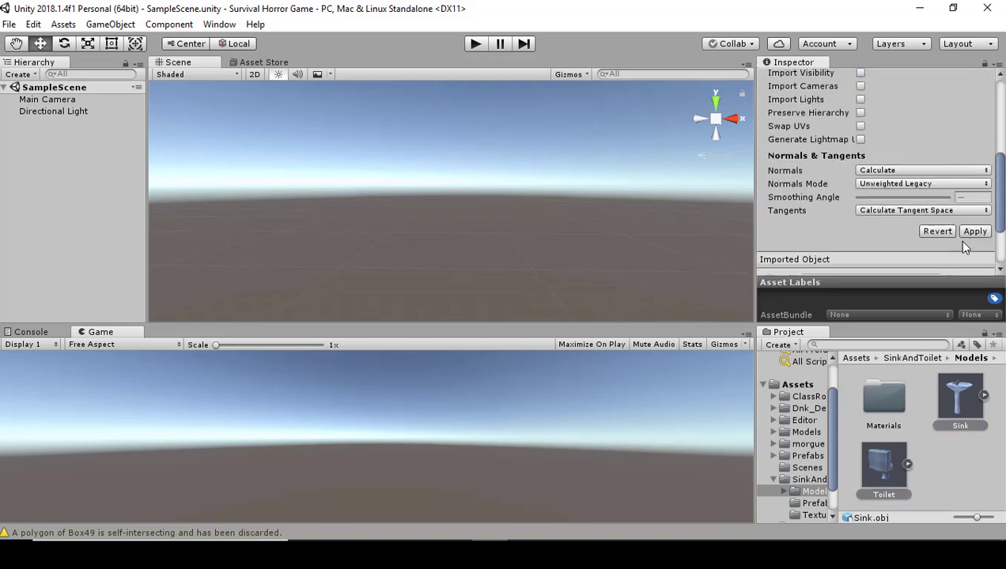
{"action": "left_click", "coordinate": [974, 233]}
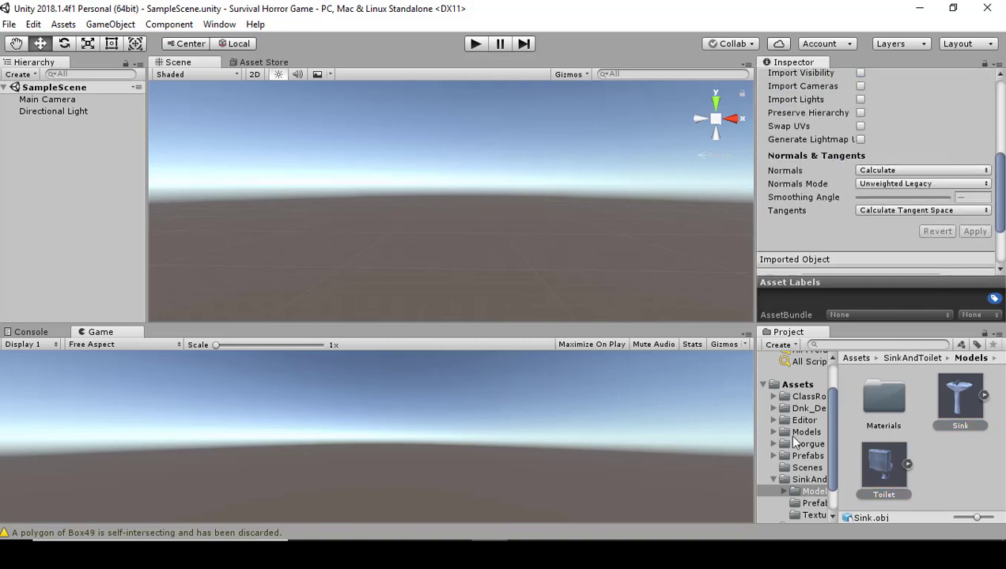
Step: Collapse the SinkAndToilet folder and open the 3dobjects_FBX folder inside Snack_machines
{"action": "left_click", "coordinate": [774, 480]}
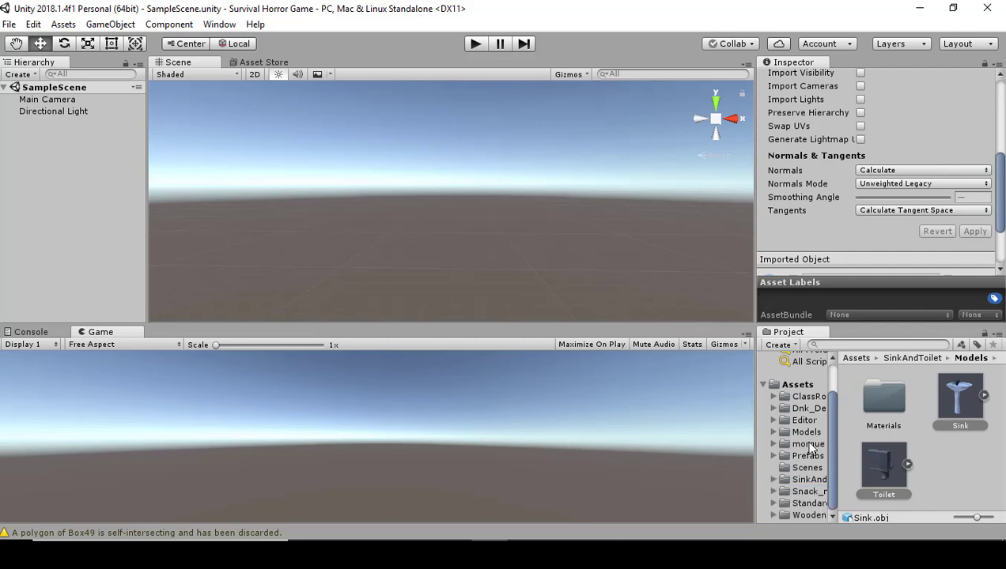
{"action": "left_click", "coordinate": [807, 491]}
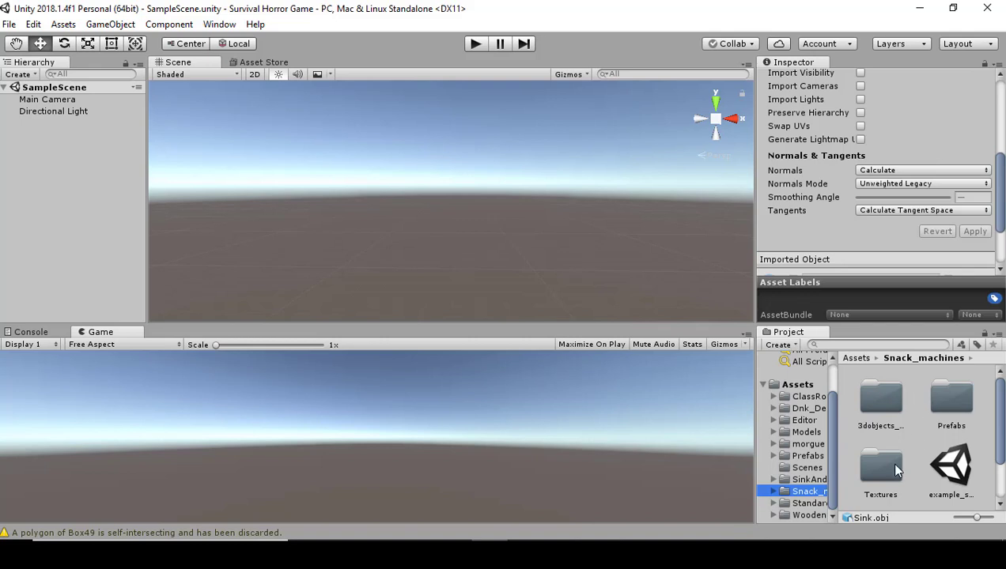
{"action": "double_click", "coordinate": [890, 399]}
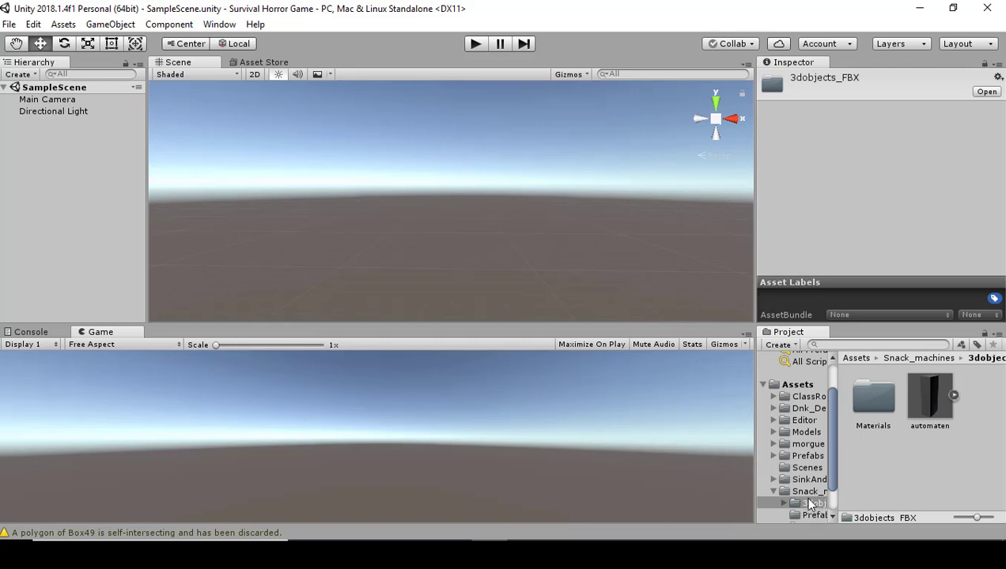
{"action": "left_click", "coordinate": [812, 500]}
Step: Enable Generate Colliders for the automaten model and apply the import settings
{"action": "left_click", "coordinate": [920, 402]}
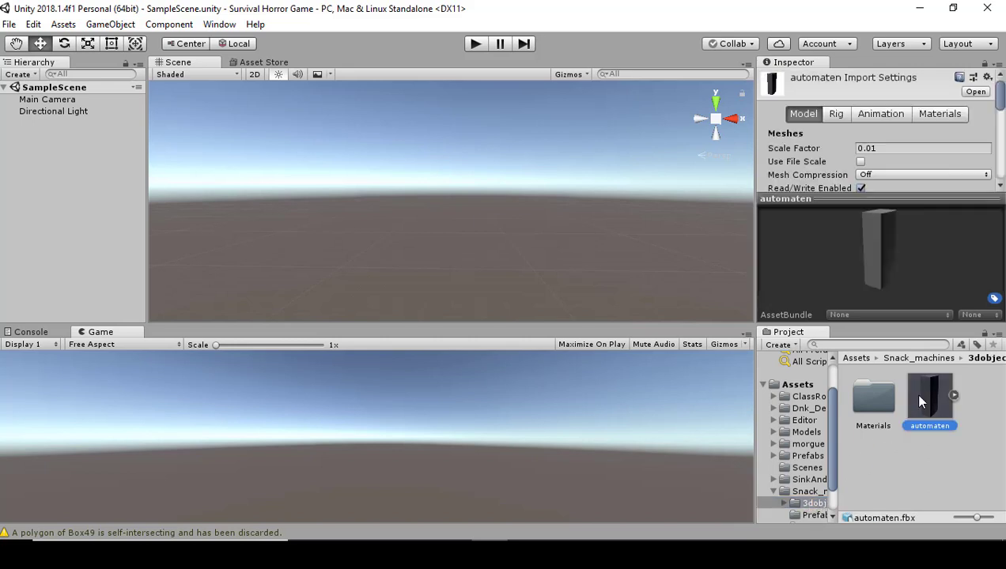
{"action": "scroll", "coordinate": [901, 153], "scroll_direction": "down", "scroll_amount": 3}
{"action": "scroll", "coordinate": [900, 152], "scroll_direction": "down", "scroll_amount": 2}
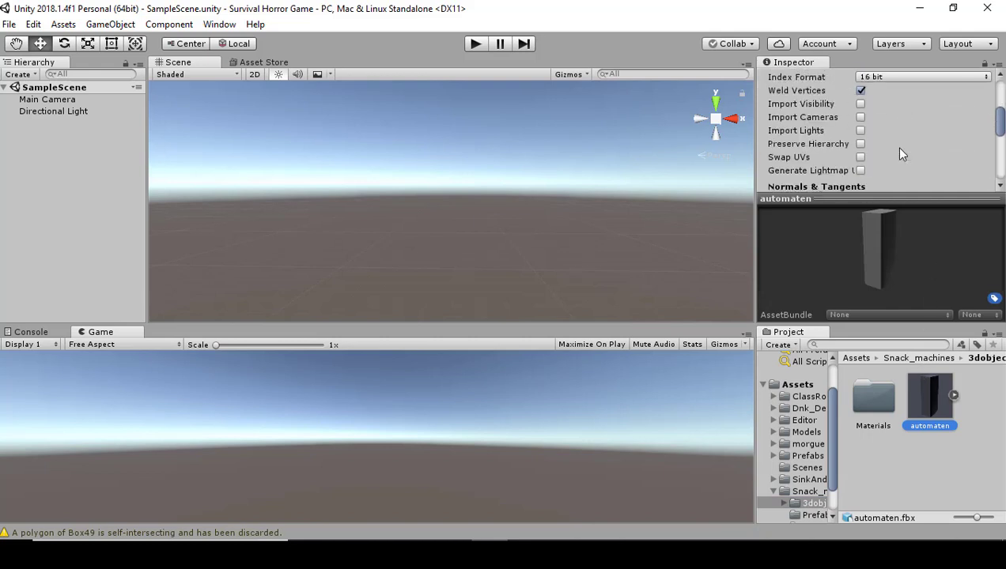
{"action": "scroll", "coordinate": [900, 153], "scroll_direction": "up", "scroll_amount": 1}
{"action": "left_click", "coordinate": [860, 95]}
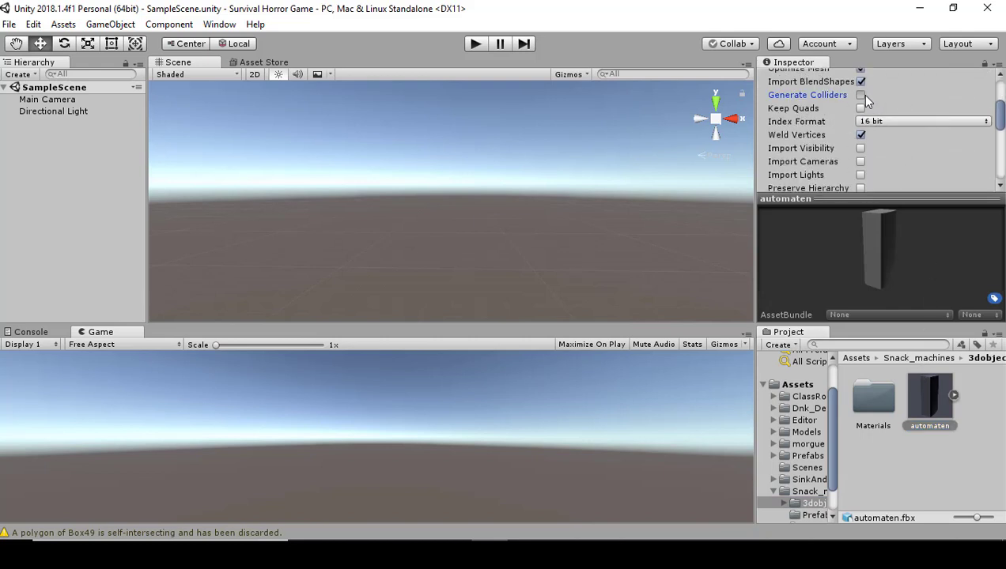
{"action": "scroll", "coordinate": [905, 131], "scroll_direction": "down", "scroll_amount": 5}
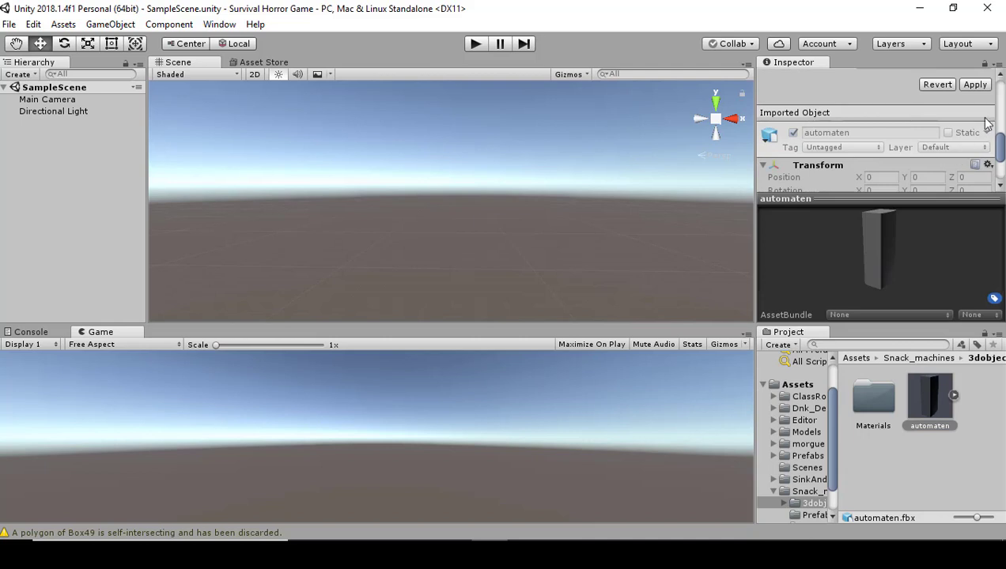
{"action": "left_click", "coordinate": [977, 83]}
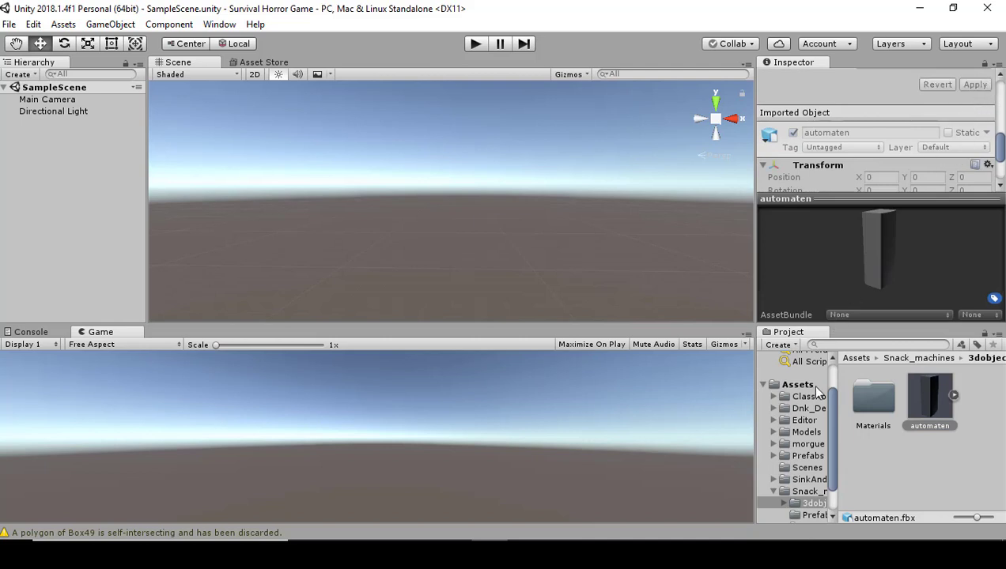
Step: Collapse the Snack_machines folder and open the Wooden ParkChair folder
{"action": "left_click", "coordinate": [773, 491]}
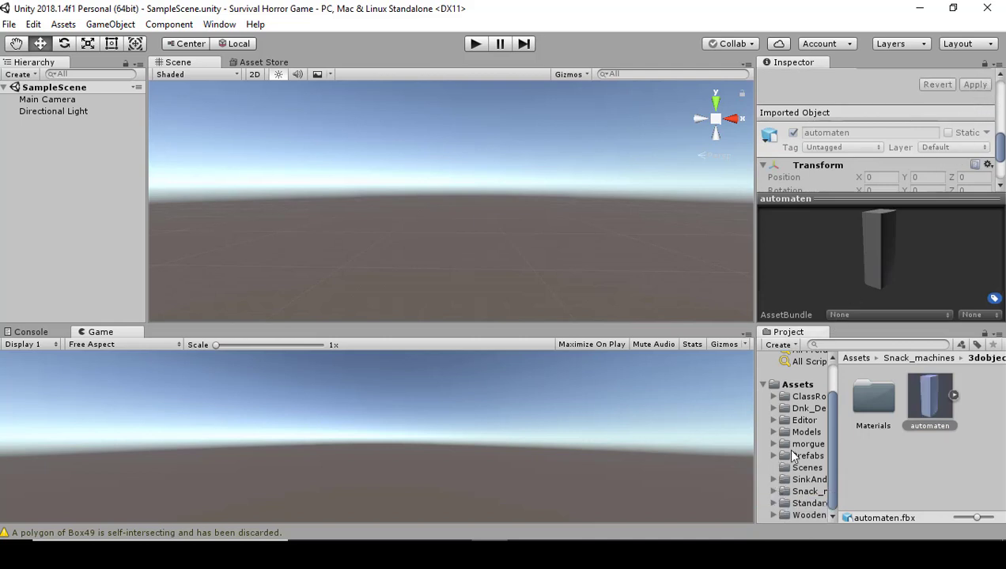
{"action": "left_click", "coordinate": [800, 514]}
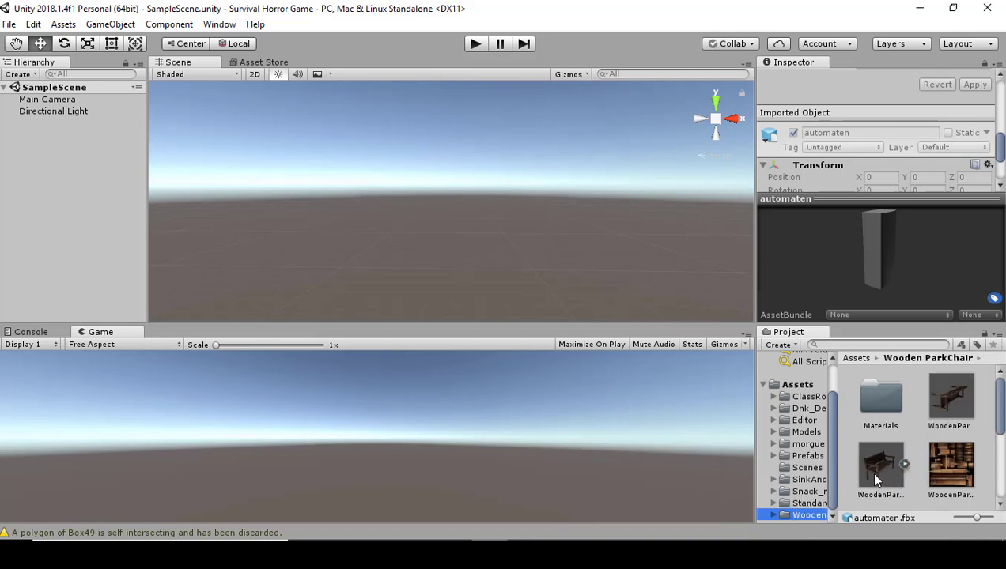
{"action": "left_click", "coordinate": [851, 449]}
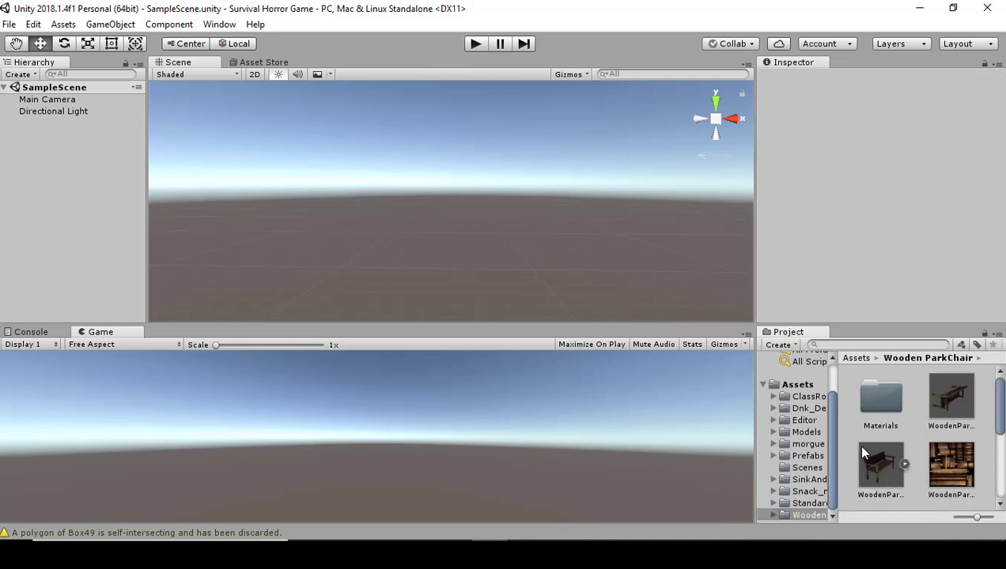
Step: Enable Generate Colliders for the WoodenParkChair model and apply the import settings
{"action": "left_click", "coordinate": [872, 478]}
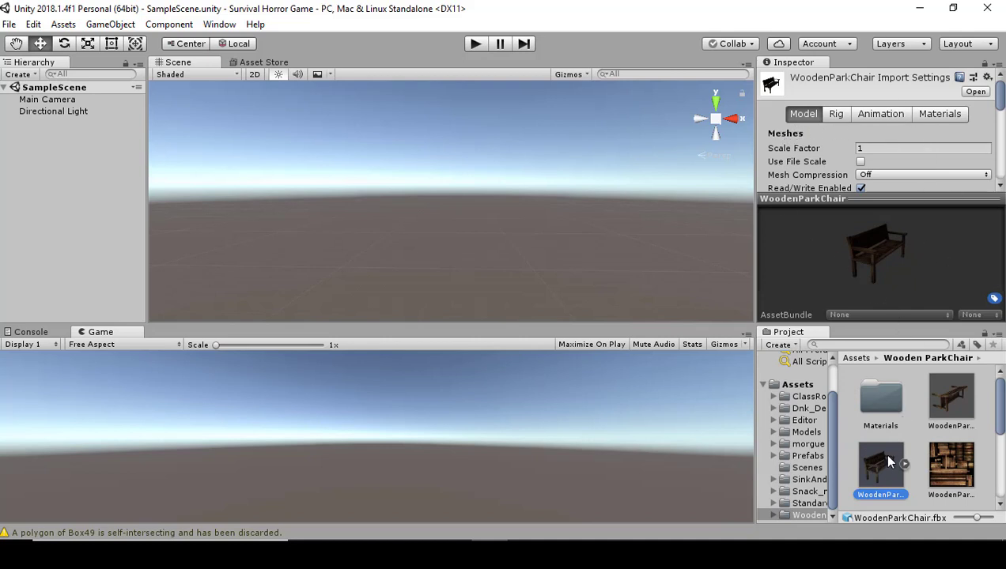
{"action": "scroll", "coordinate": [932, 158], "scroll_direction": "down", "scroll_amount": 6}
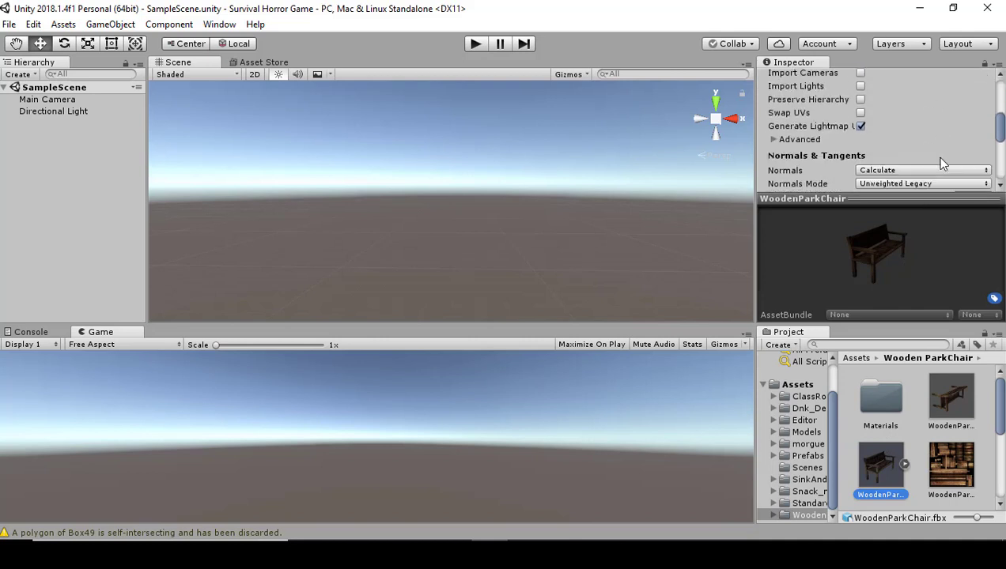
{"action": "scroll", "coordinate": [910, 162], "scroll_direction": "up", "scroll_amount": 3}
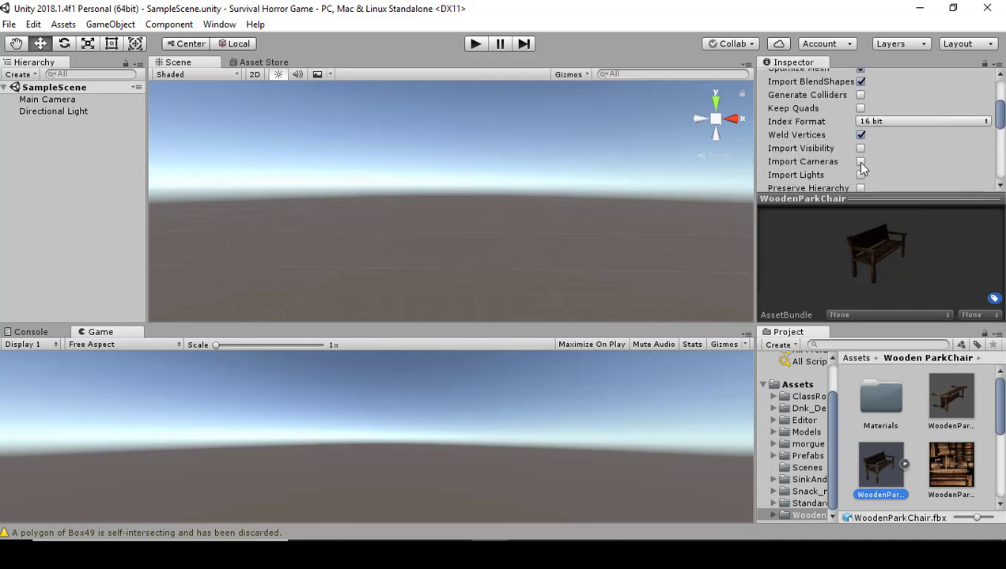
{"action": "left_click", "coordinate": [860, 95]}
{"action": "scroll", "coordinate": [948, 166], "scroll_direction": "down", "scroll_amount": 3}
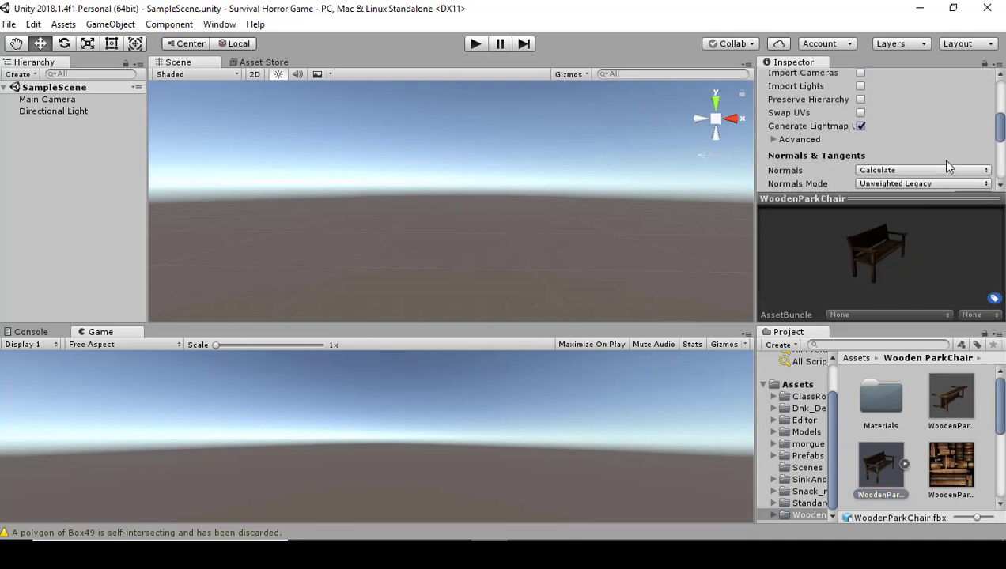
{"action": "scroll", "coordinate": [950, 161], "scroll_direction": "down", "scroll_amount": 3}
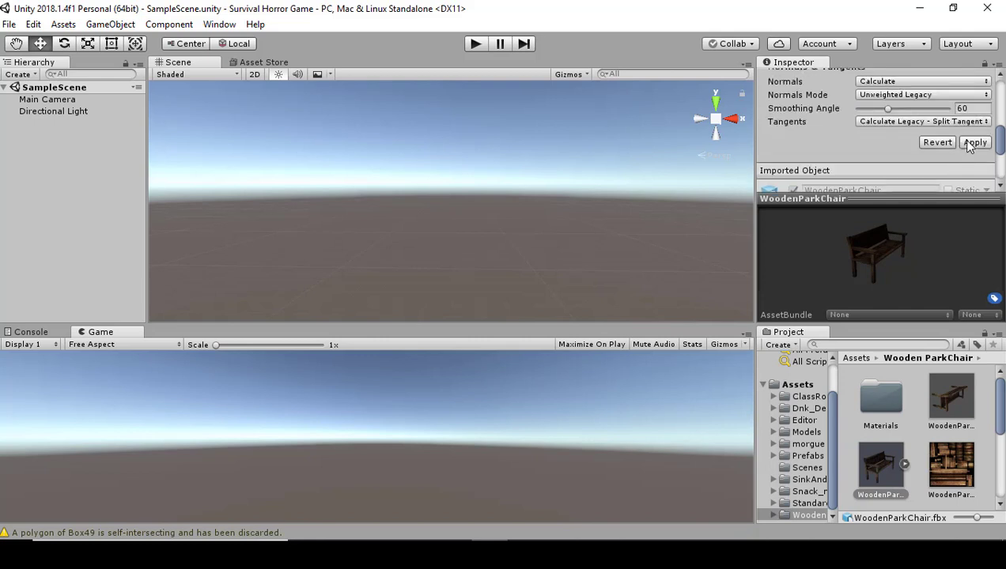
{"action": "left_click", "coordinate": [972, 143]}
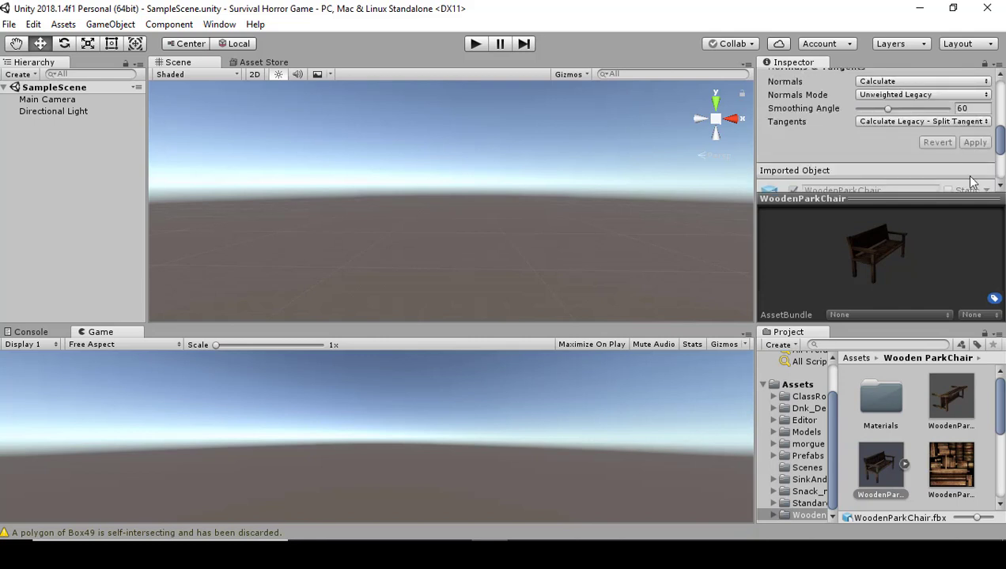
Step: Enable Generate Colliders for the WoodenParkChair_D1 model, apply its import settings and select the WoodenParkChair_D2 model
{"action": "left_click", "coordinate": [939, 464]}
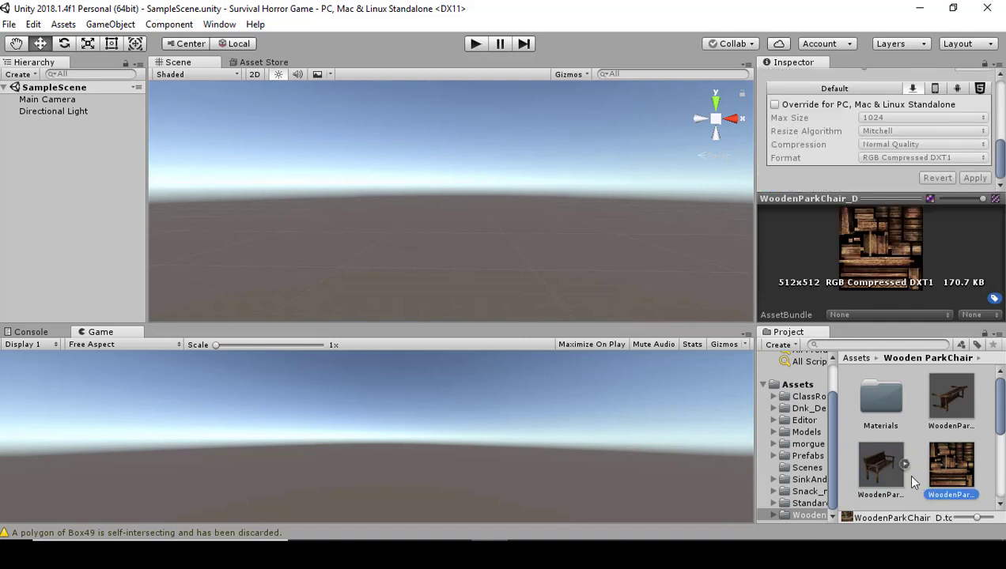
{"action": "left_click", "coordinate": [877, 471]}
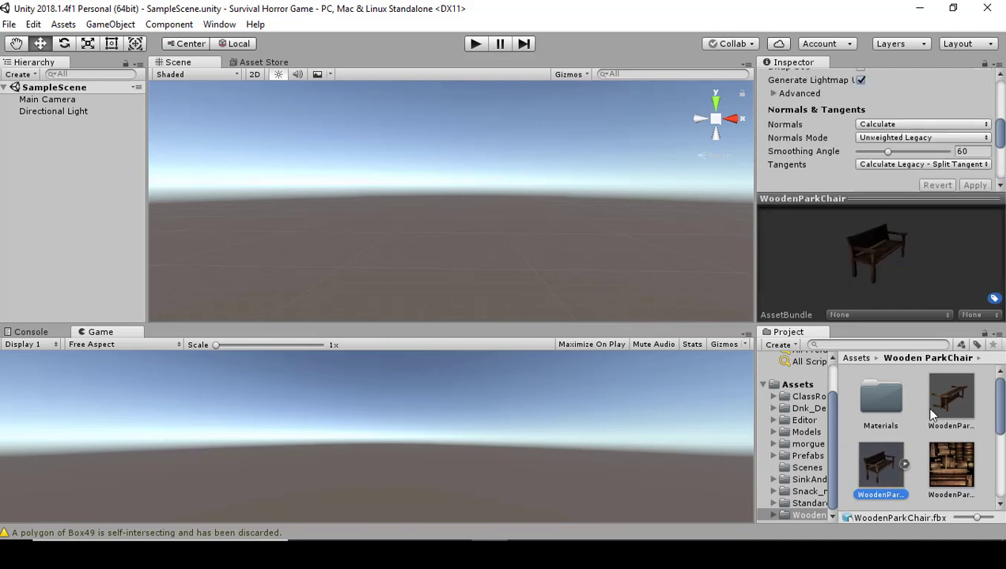
{"action": "scroll", "coordinate": [921, 425], "scroll_direction": "down", "scroll_amount": 2}
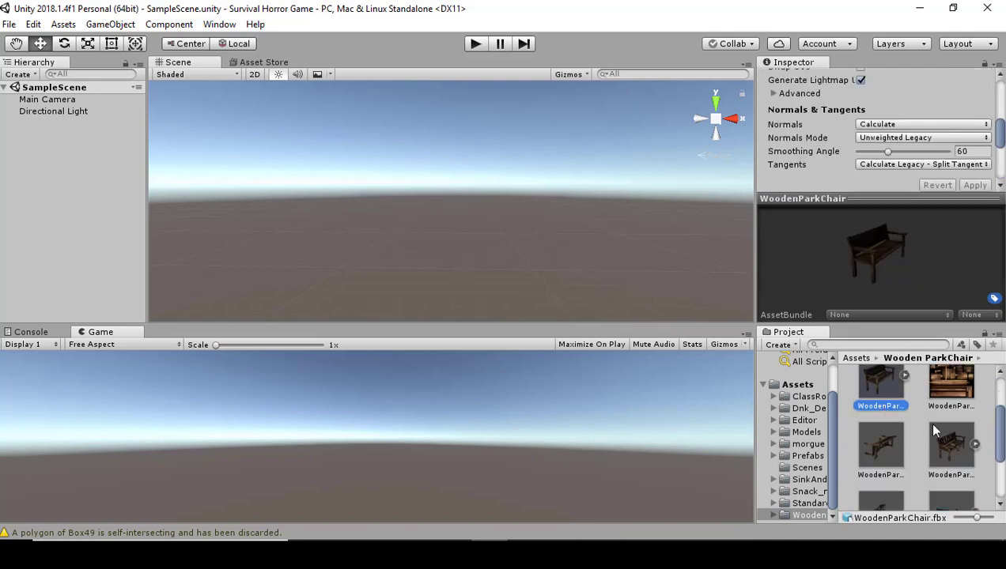
{"action": "left_click", "coordinate": [957, 443]}
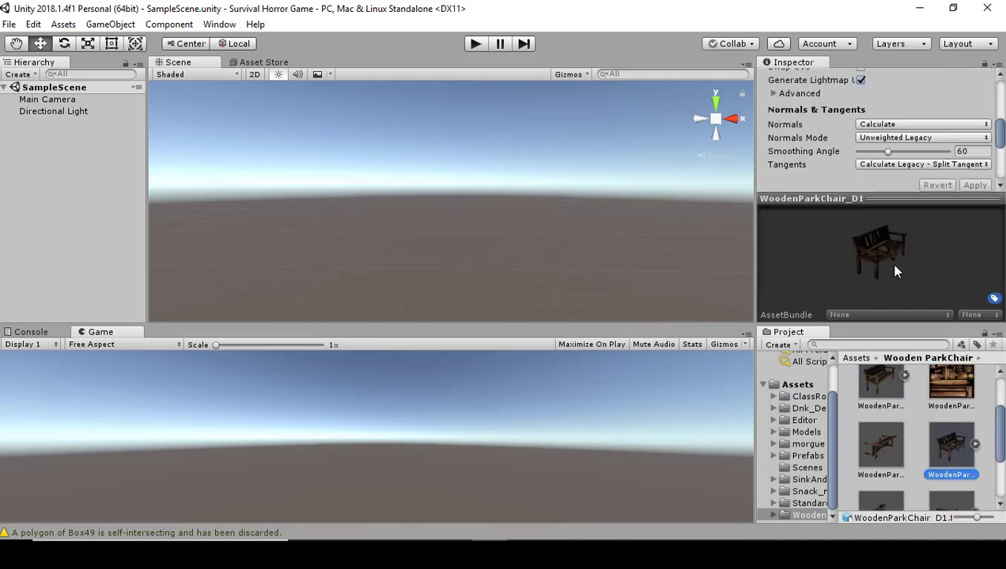
{"action": "scroll", "coordinate": [907, 115], "scroll_direction": "up", "scroll_amount": 8}
{"action": "scroll", "coordinate": [909, 119], "scroll_direction": "down", "scroll_amount": 10}
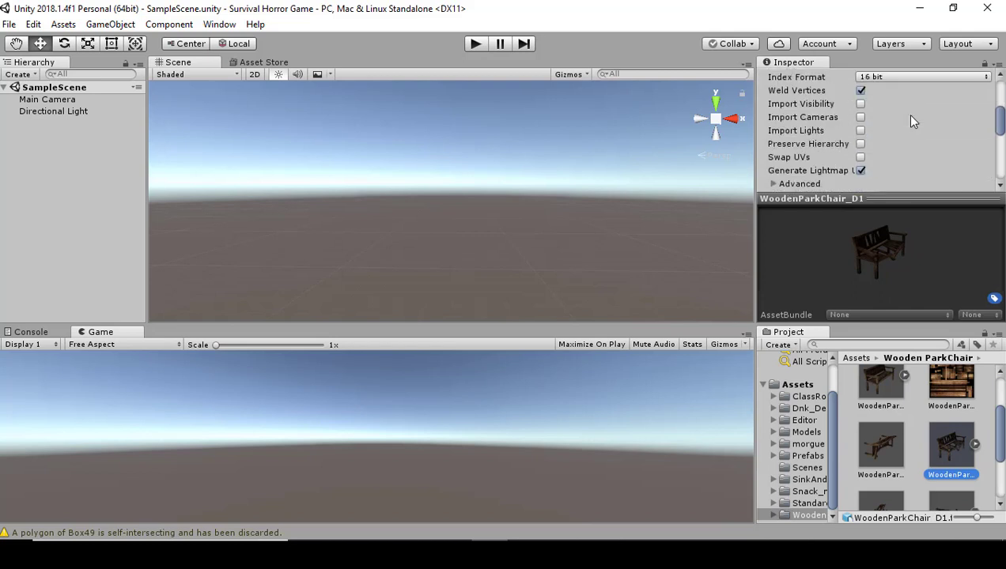
{"action": "scroll", "coordinate": [909, 127], "scroll_direction": "up", "scroll_amount": 5}
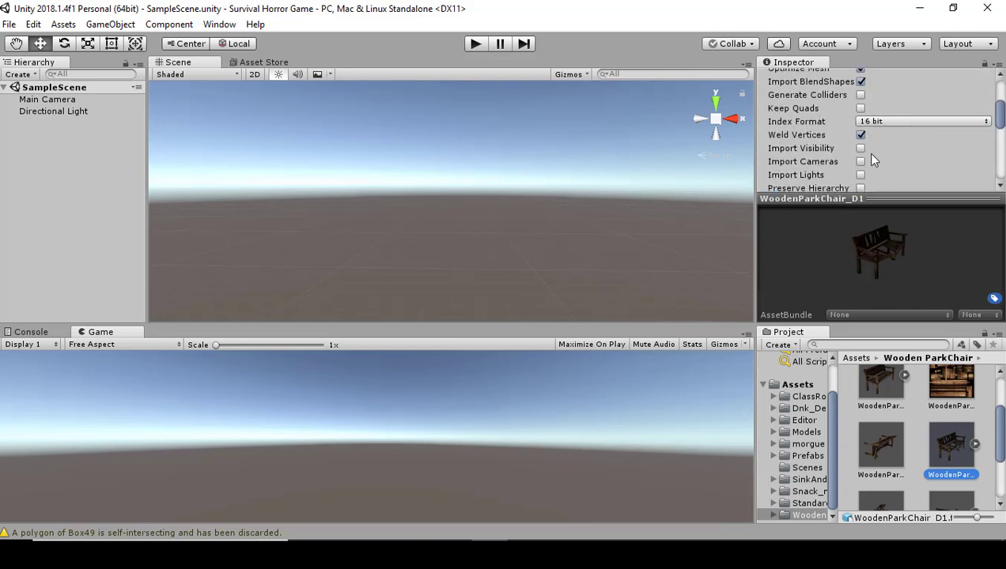
{"action": "left_click", "coordinate": [860, 95]}
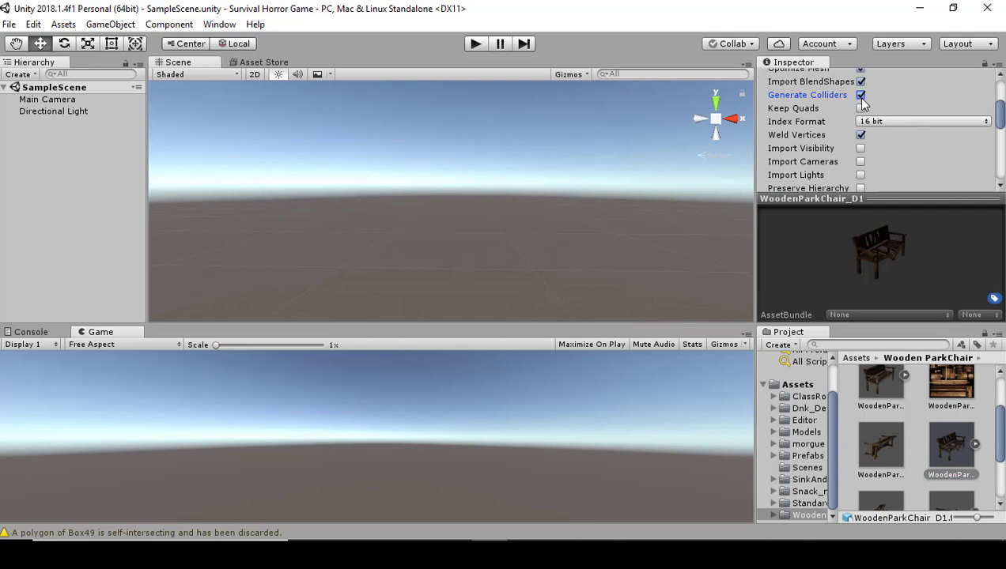
{"action": "scroll", "coordinate": [925, 384], "scroll_direction": "down", "scroll_amount": 1}
{"action": "left_click", "coordinate": [949, 380]}
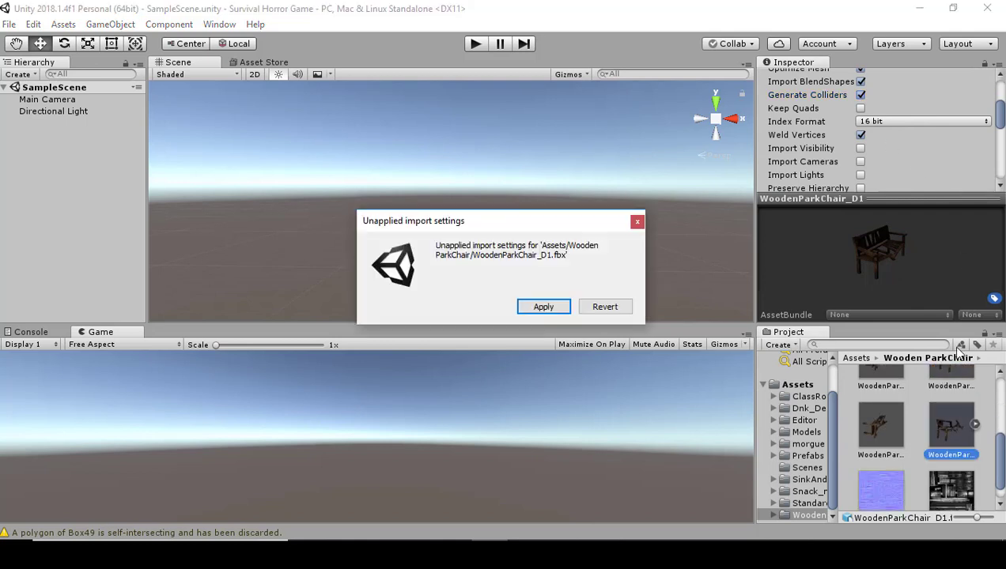
{"action": "left_click", "coordinate": [552, 309]}
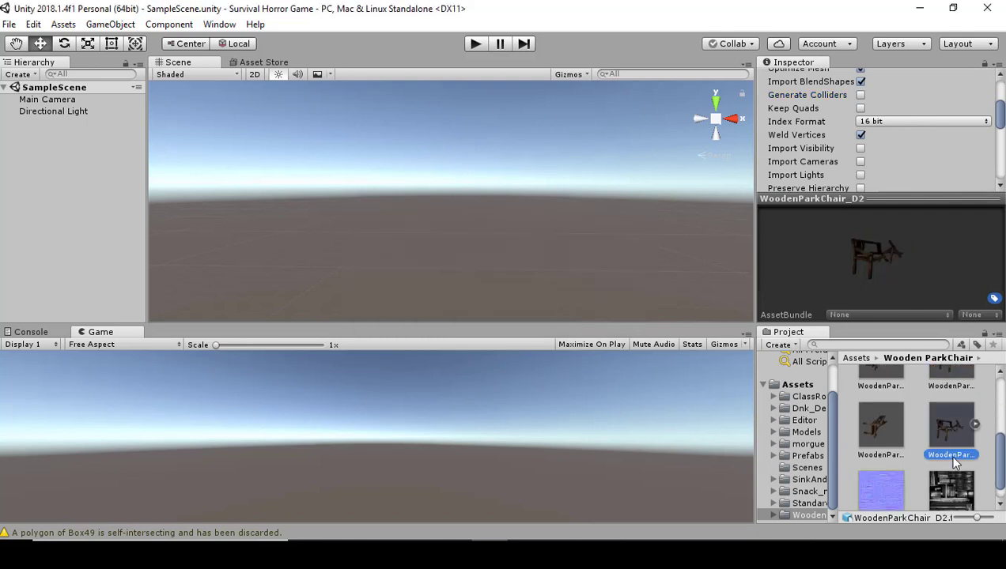
Step: Enable Generate Colliders for the WoodenParkChair_D2 model and apply the import settings
{"action": "scroll", "coordinate": [942, 447], "scroll_direction": "up", "scroll_amount": 3}
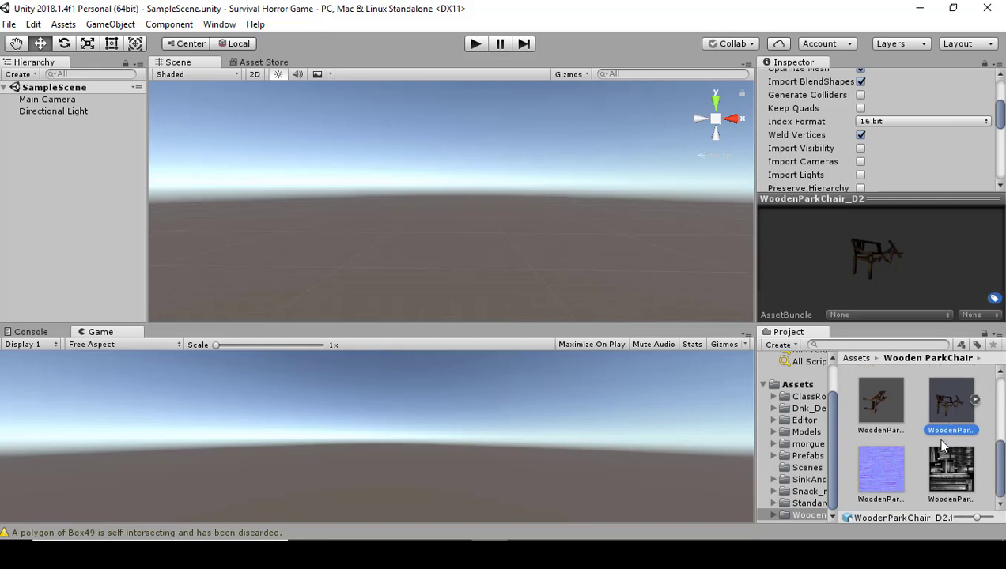
{"action": "scroll", "coordinate": [933, 137], "scroll_direction": "up", "scroll_amount": 5}
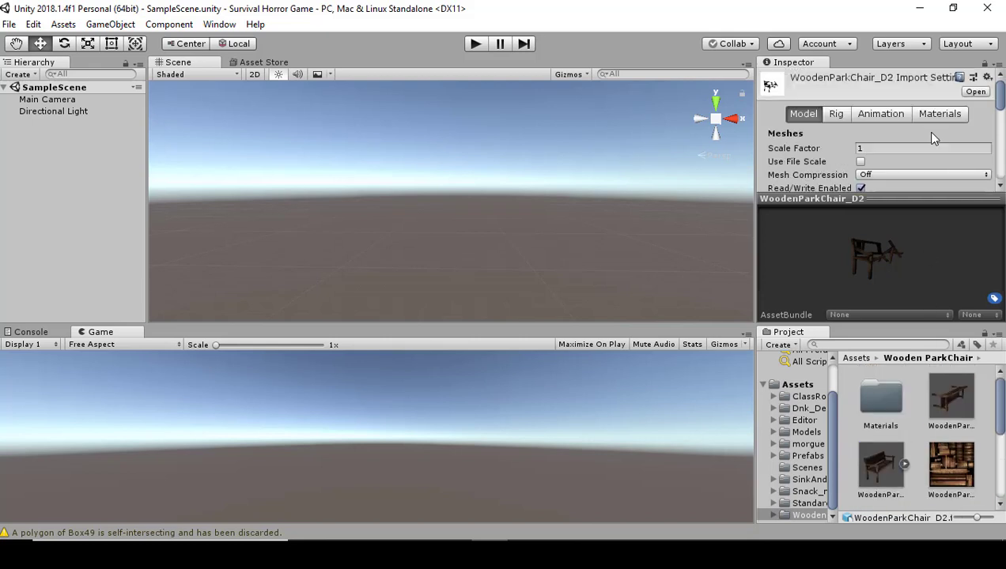
{"action": "scroll", "coordinate": [933, 137], "scroll_direction": "down", "scroll_amount": 10}
{"action": "scroll", "coordinate": [933, 138], "scroll_direction": "up", "scroll_amount": 5}
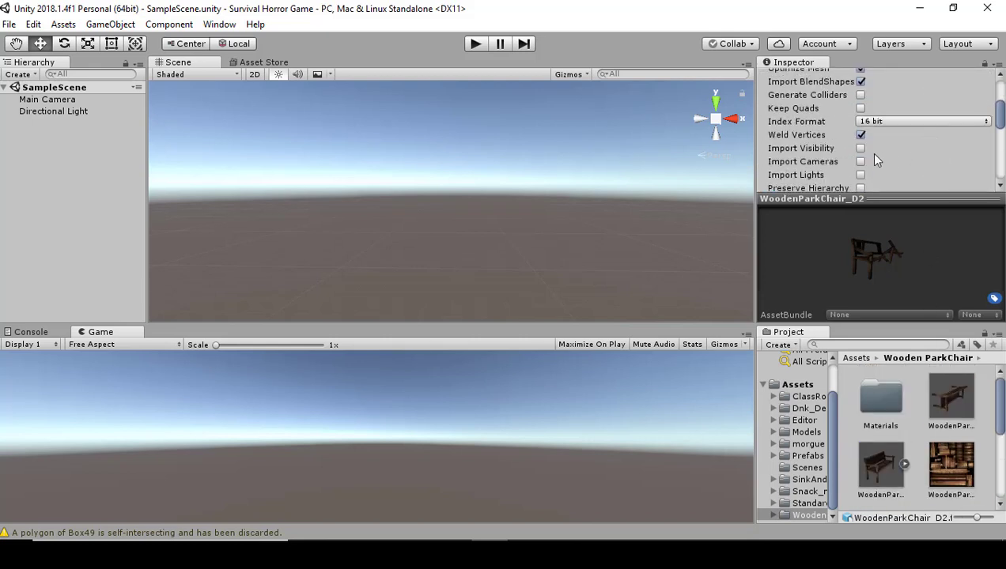
{"action": "scroll", "coordinate": [933, 146], "scroll_direction": "down", "scroll_amount": 5}
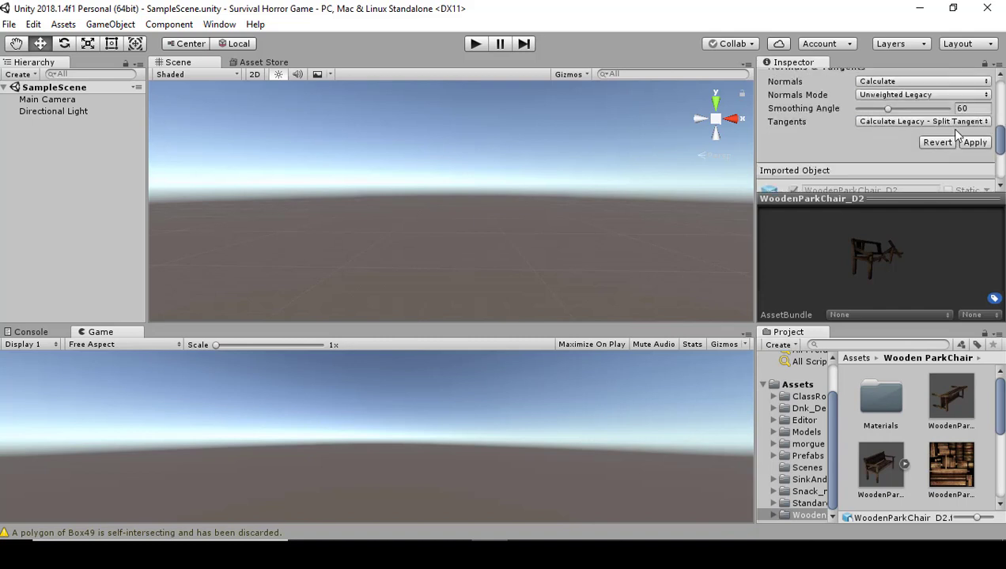
{"action": "left_click", "coordinate": [971, 142]}
Step: Go back through the project's asset folders and open the Dnk_Dev folder
{"action": "left_click", "coordinate": [801, 503]}
{"action": "left_click", "coordinate": [800, 468]}
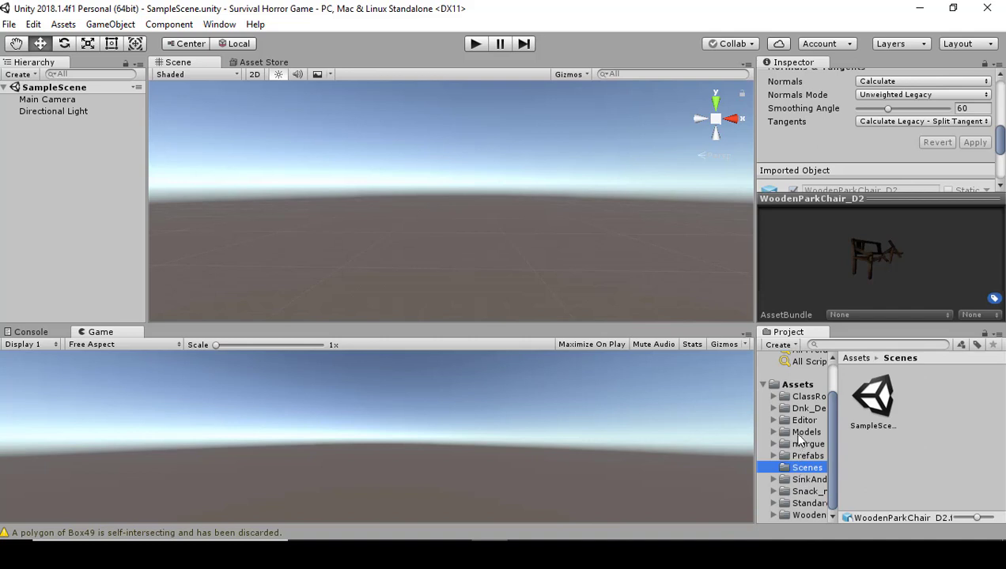
{"action": "left_click", "coordinate": [801, 433]}
{"action": "left_click", "coordinate": [805, 408]}
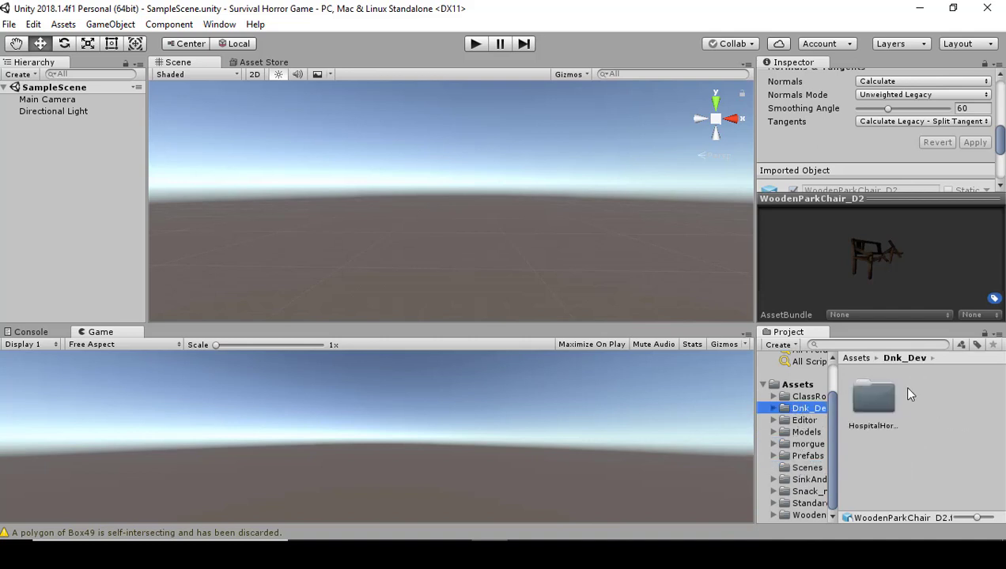
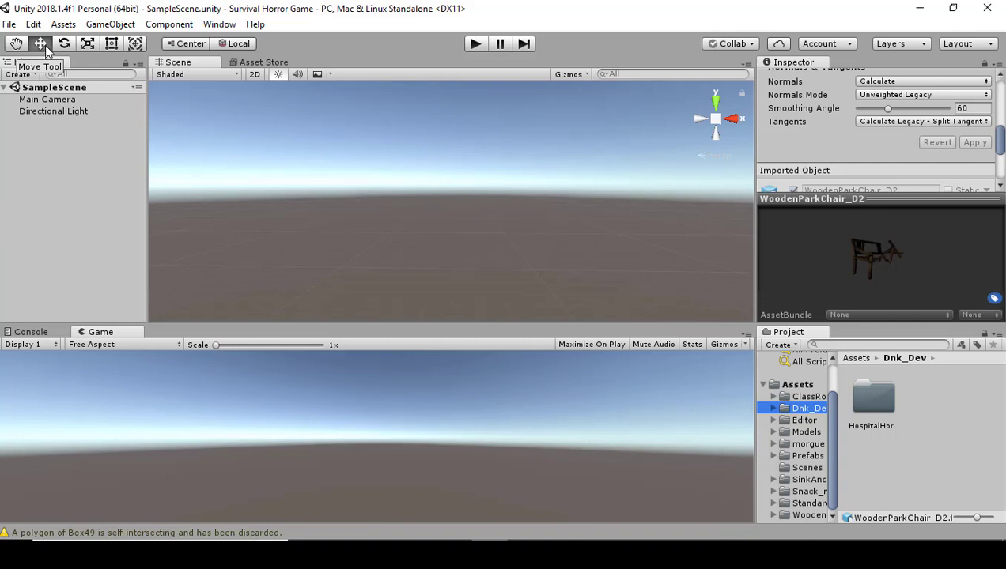
Step: Try the Scale, Rotate and Rect transform tools and return to the Move tool
{"action": "left_click", "coordinate": [86, 45]}
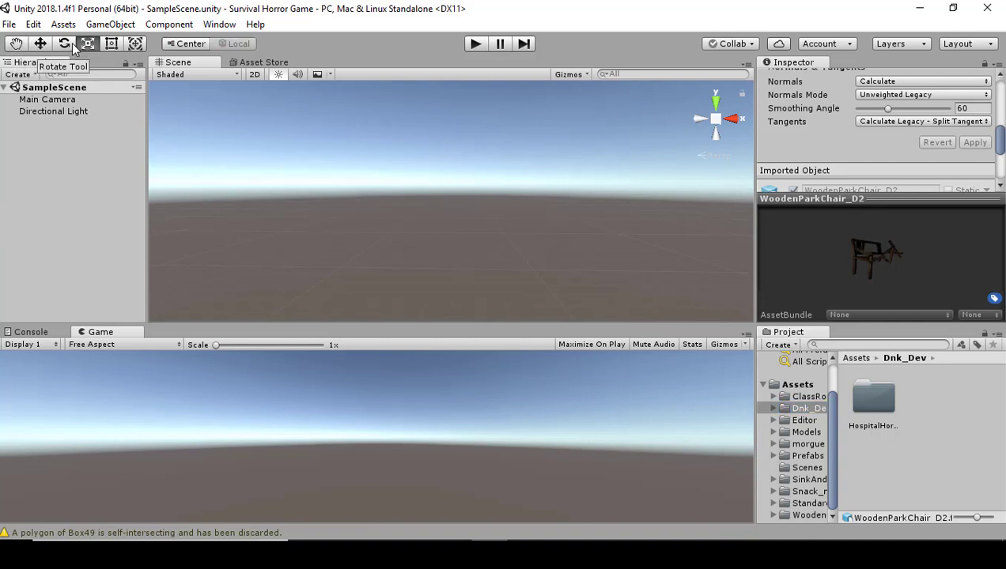
{"action": "left_click", "coordinate": [66, 45]}
{"action": "left_click", "coordinate": [111, 45]}
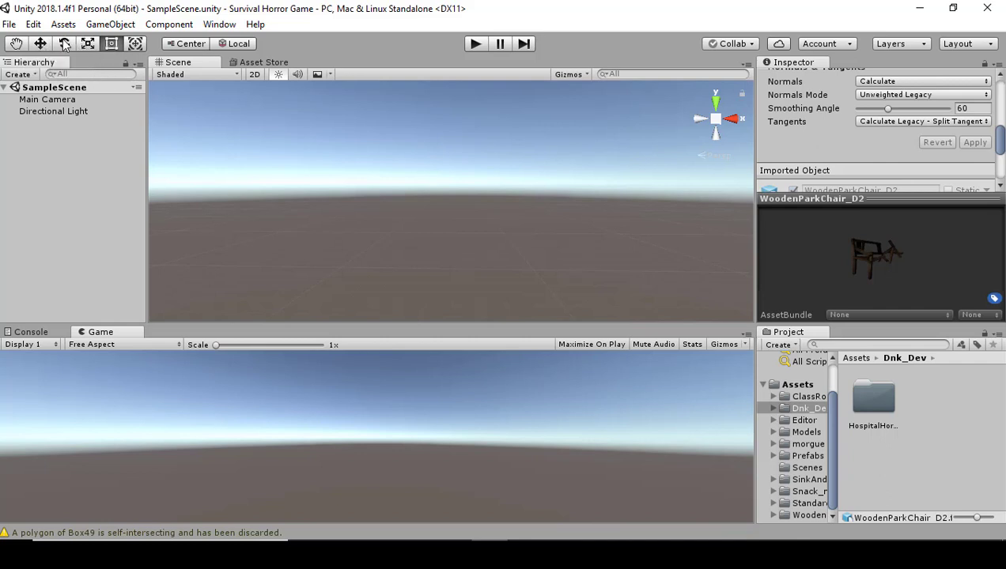
{"action": "left_click", "coordinate": [40, 44]}
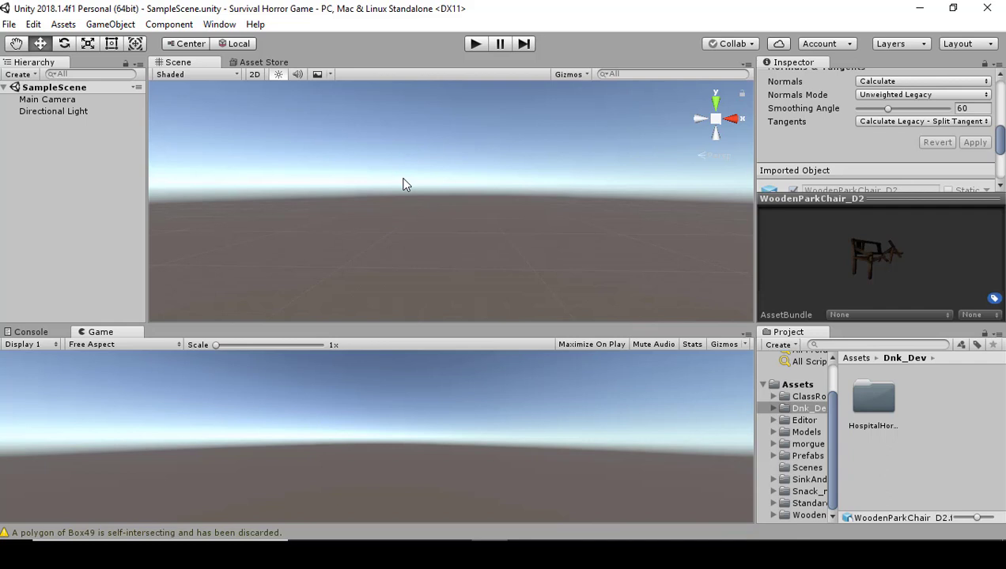
Step: Orbit around the empty scene to view it from different angles
{"action": "key", "text": "alt"}
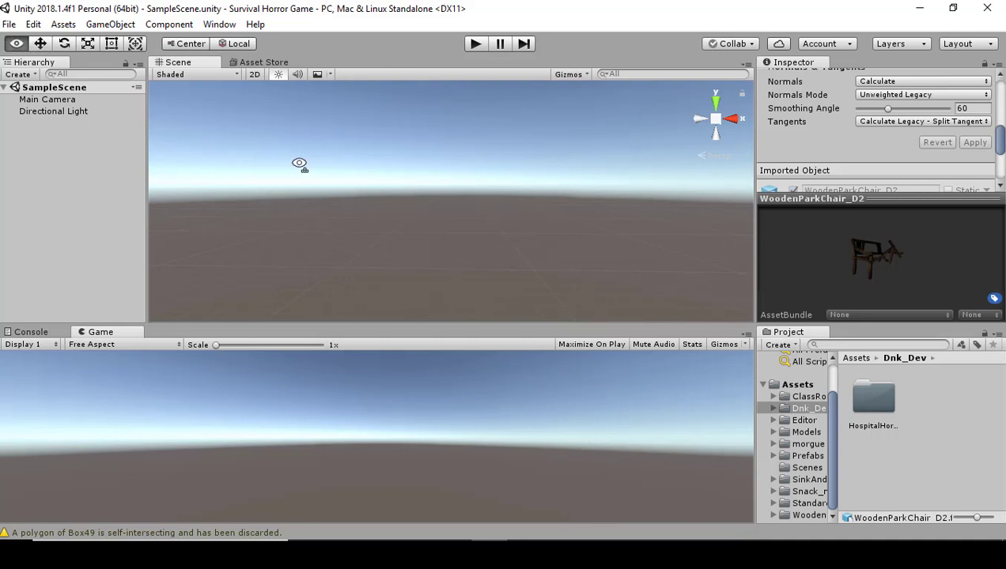
{"action": "mouse_move", "coordinate": [299, 163]}
{"action": "left_mouse_down", "text": "alt"}
{"action": "mouse_move", "coordinate": [358, 188]}
{"action": "mouse_move", "coordinate": [294, 172]}
{"action": "left_mouse_up", "text": "alt"}
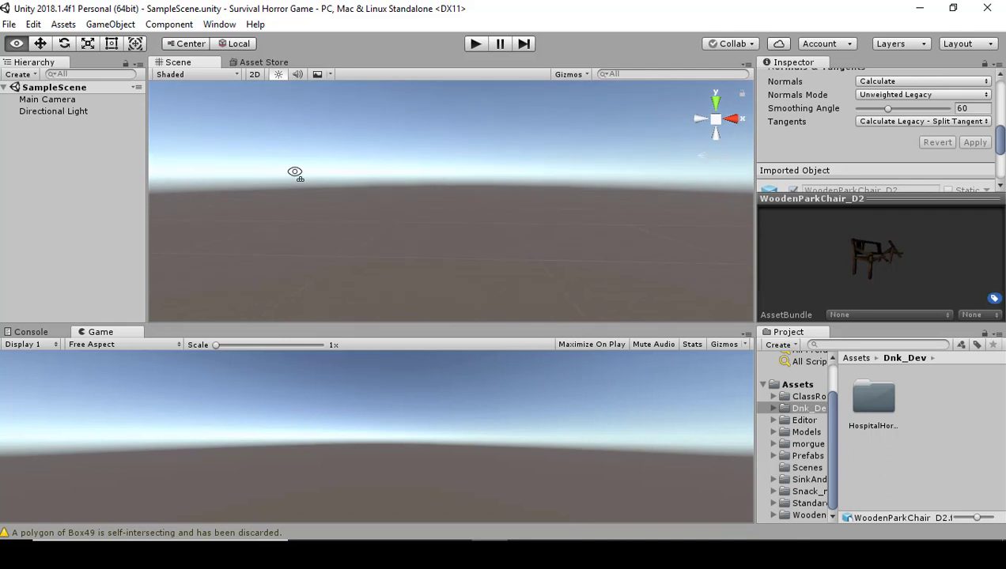
{"action": "left_click_drag", "start_coordinate": [294, 172], "coordinate": [708, 172], "text": "alt"}
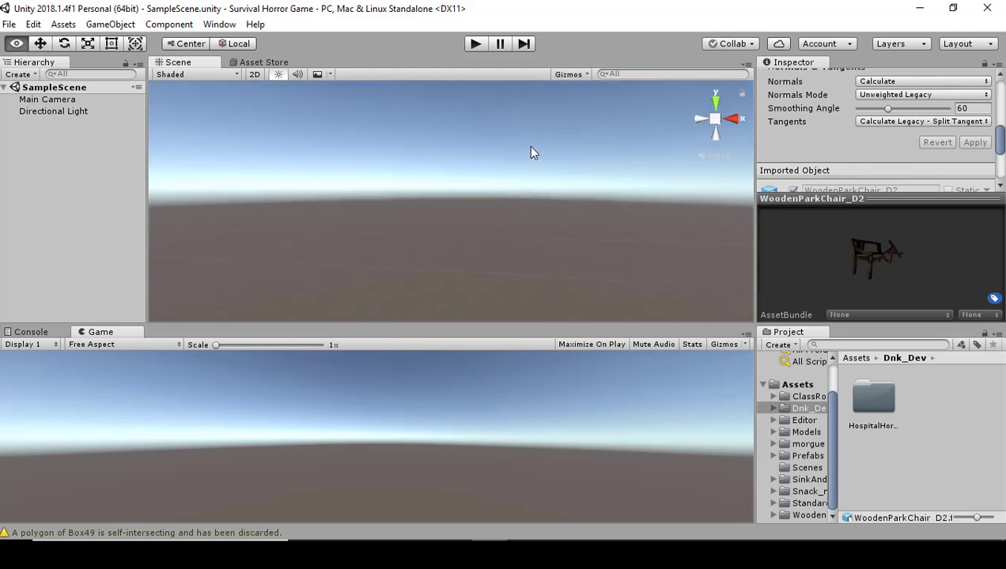
{"action": "left_click_drag", "start_coordinate": [532, 153], "coordinate": [528, 167], "text": "alt"}
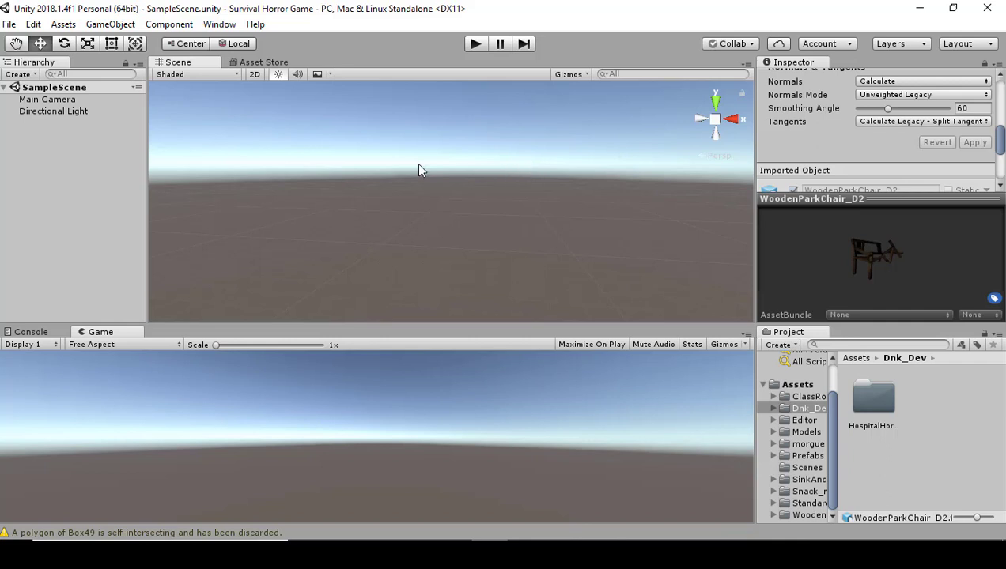
{"action": "key", "text": "alt"}
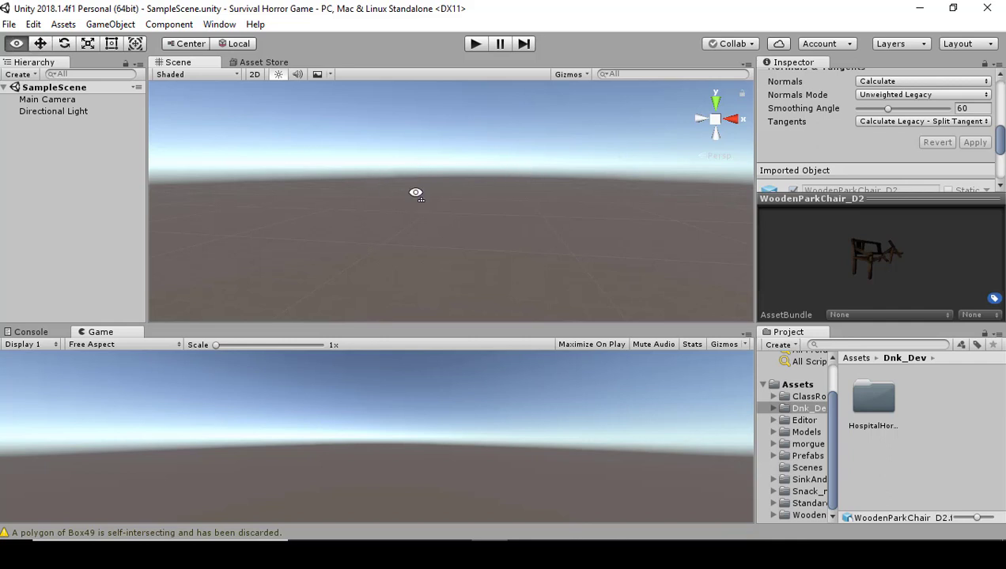
{"action": "left_click_drag", "start_coordinate": [415, 192], "coordinate": [466, 167], "text": "alt"}
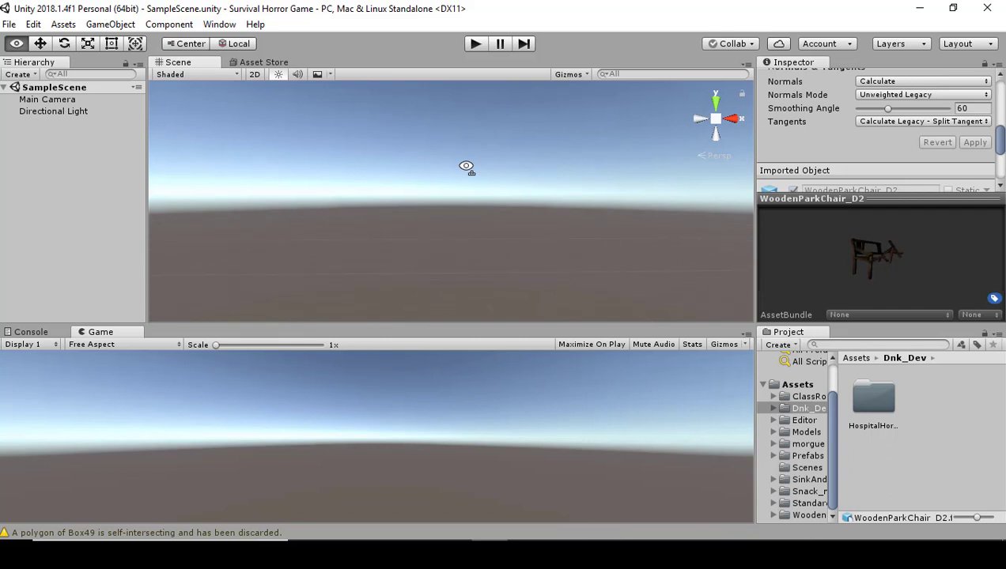
{"action": "mouse_move", "coordinate": [465, 166]}
{"action": "left_mouse_down", "text": "alt"}
{"action": "mouse_move", "coordinate": [74, 175]}
{"action": "mouse_move", "coordinate": [130, 186]}
{"action": "mouse_move", "coordinate": [356, 185]}
{"action": "mouse_move", "coordinate": [559, 208]}
{"action": "mouse_move", "coordinate": [587, 240]}
{"action": "mouse_move", "coordinate": [495, 157]}
{"action": "mouse_move", "coordinate": [353, 119]}
{"action": "mouse_move", "coordinate": [355, 103]}
{"action": "mouse_move", "coordinate": [32, 179]}
{"action": "mouse_move", "coordinate": [549, 173]}
{"action": "mouse_move", "coordinate": [480, 172]}
{"action": "left_mouse_up", "text": "alt"}
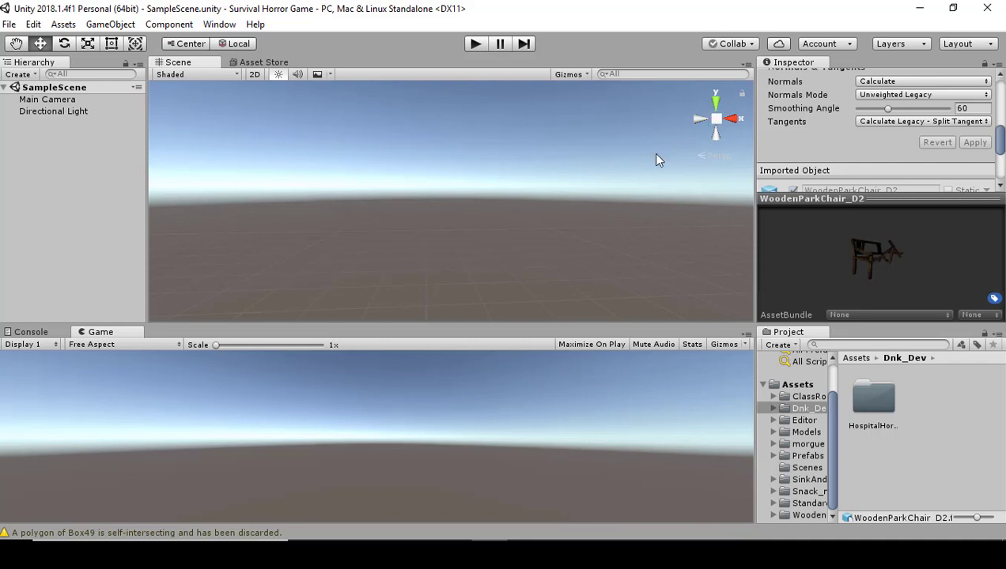
{"action": "left_click_drag", "start_coordinate": [703, 177], "coordinate": [680, 177], "text": "alt"}
Step: Look at the scene from the top, back and bottom, toggle the projection mode, and finish in the right-side view
{"action": "left_click", "coordinate": [716, 102]}
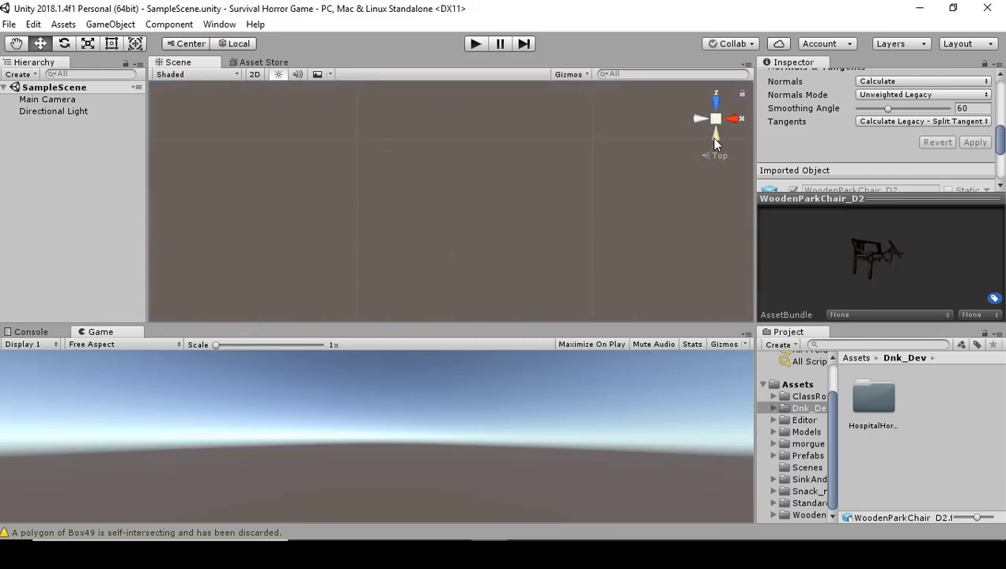
{"action": "left_click", "coordinate": [716, 137]}
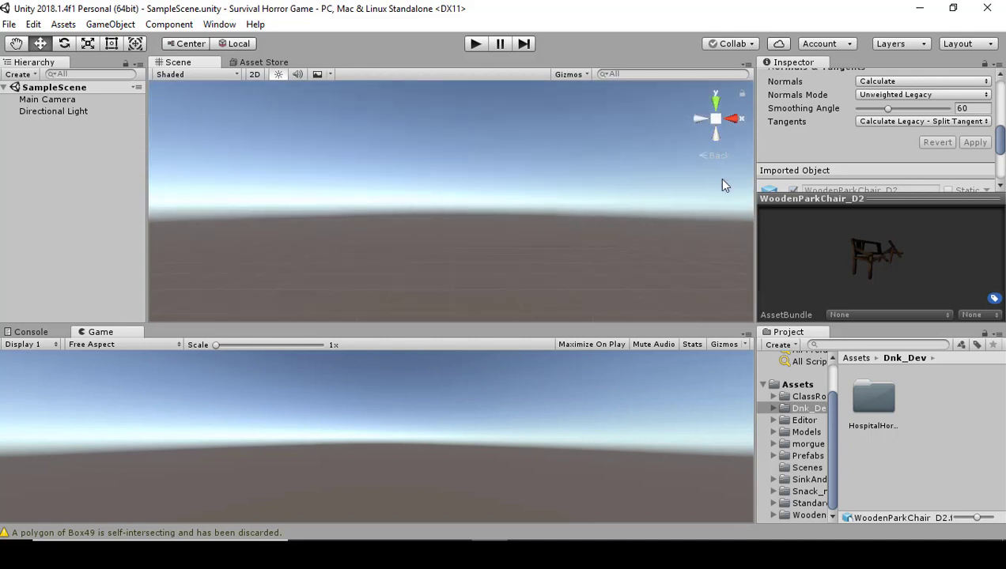
{"action": "left_click", "coordinate": [717, 137]}
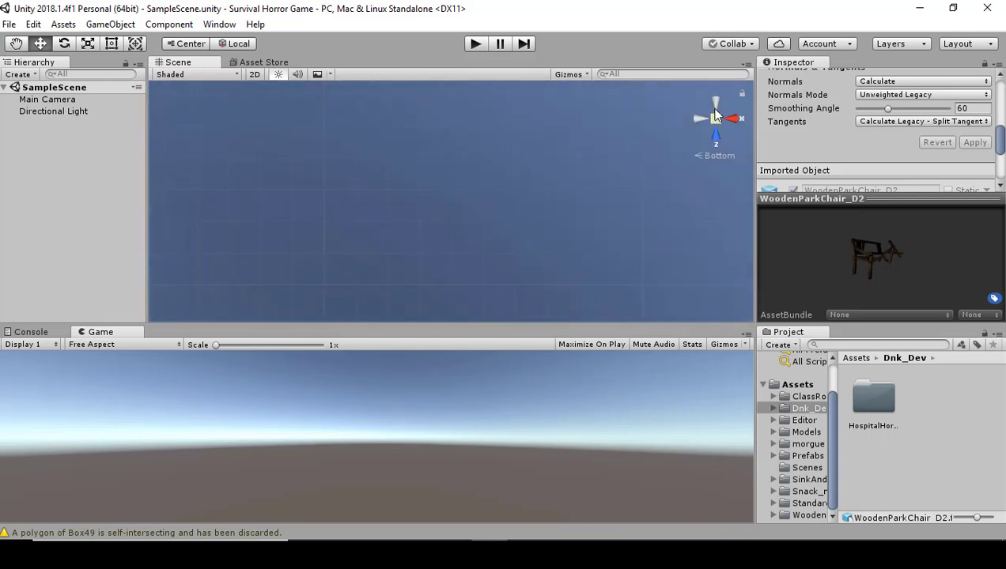
{"action": "left_click", "coordinate": [715, 103]}
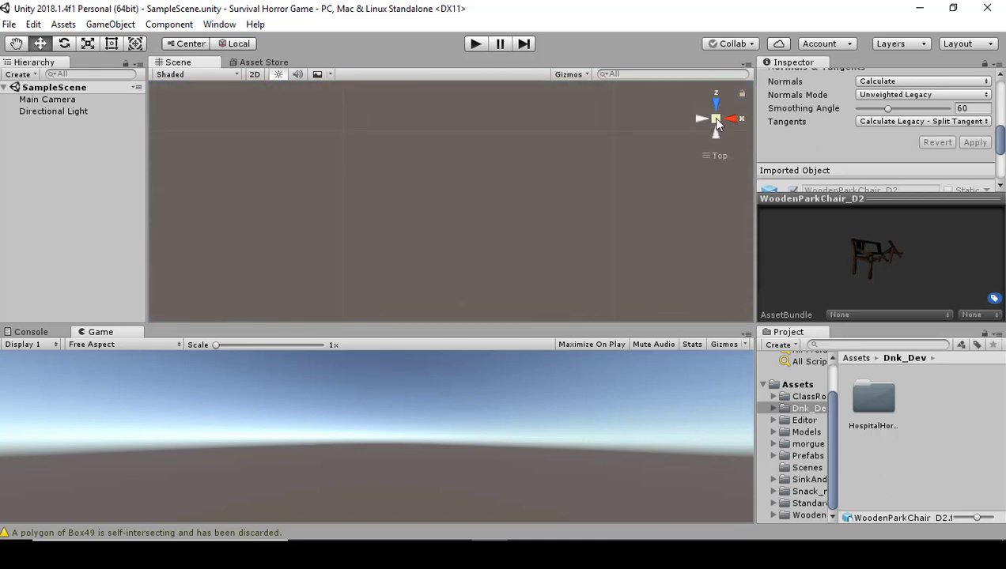
{"action": "left_click", "coordinate": [716, 156]}
{"action": "left_click", "coordinate": [717, 158]}
{"action": "left_click", "coordinate": [714, 121]}
{"action": "left_click", "coordinate": [734, 120]}
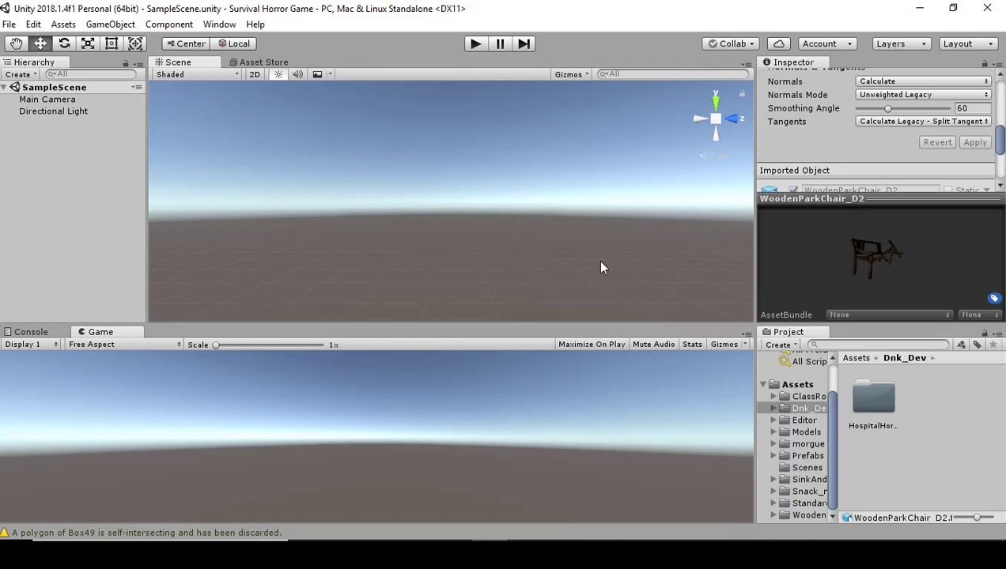
Step: Expand the Dnk_Dev folder and open the prefabs folder of its hospital horror pack
{"action": "double_click", "coordinate": [775, 409]}
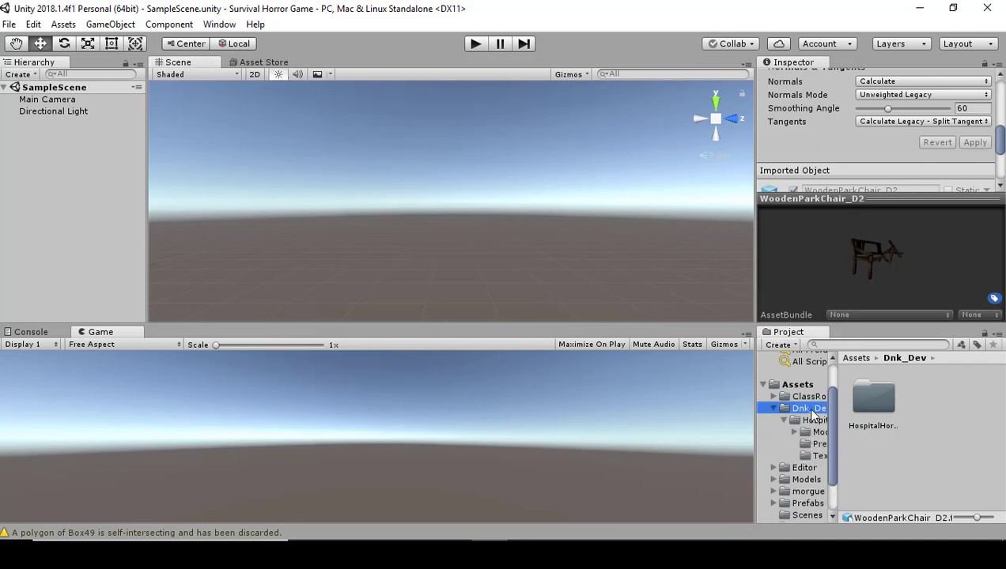
{"action": "left_click", "coordinate": [812, 410]}
{"action": "left_click", "coordinate": [819, 444]}
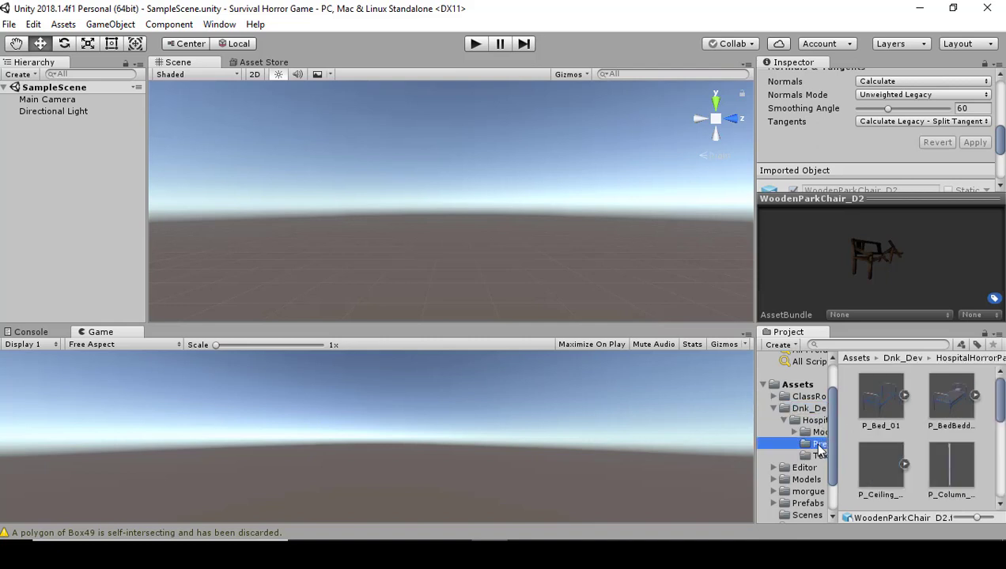
Step: Select the P_Module_DoorRoom_01 prefab and rotate its preview to examine the room module from another angle
{"action": "scroll", "coordinate": [870, 429], "scroll_direction": "down", "scroll_amount": 1}
{"action": "scroll", "coordinate": [870, 429], "scroll_direction": "down", "scroll_amount": 3}
{"action": "scroll", "coordinate": [871, 429], "scroll_direction": "down", "scroll_amount": 1}
{"action": "left_click", "coordinate": [890, 436]}
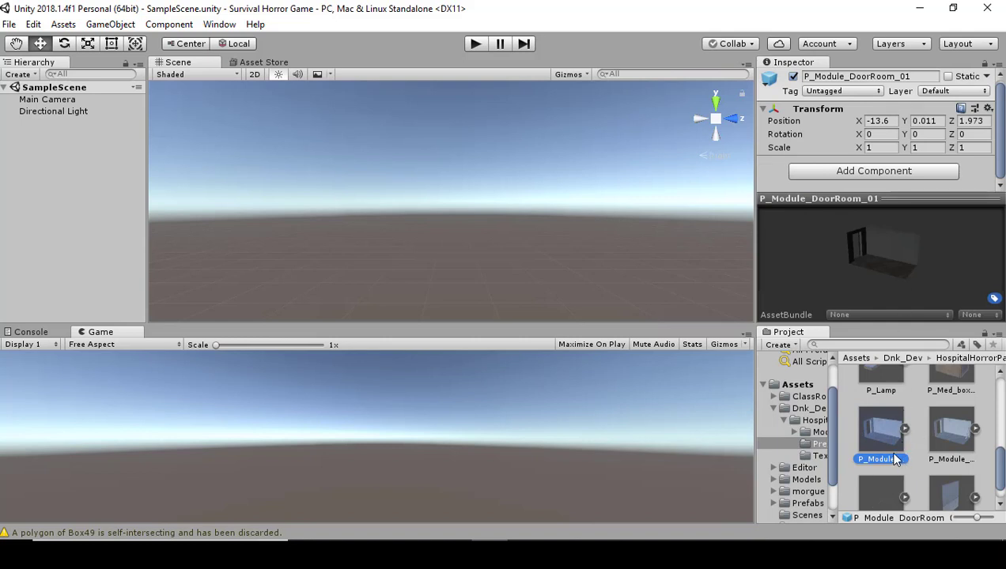
{"action": "left_click_drag", "start_coordinate": [912, 246], "coordinate": [869, 245]}
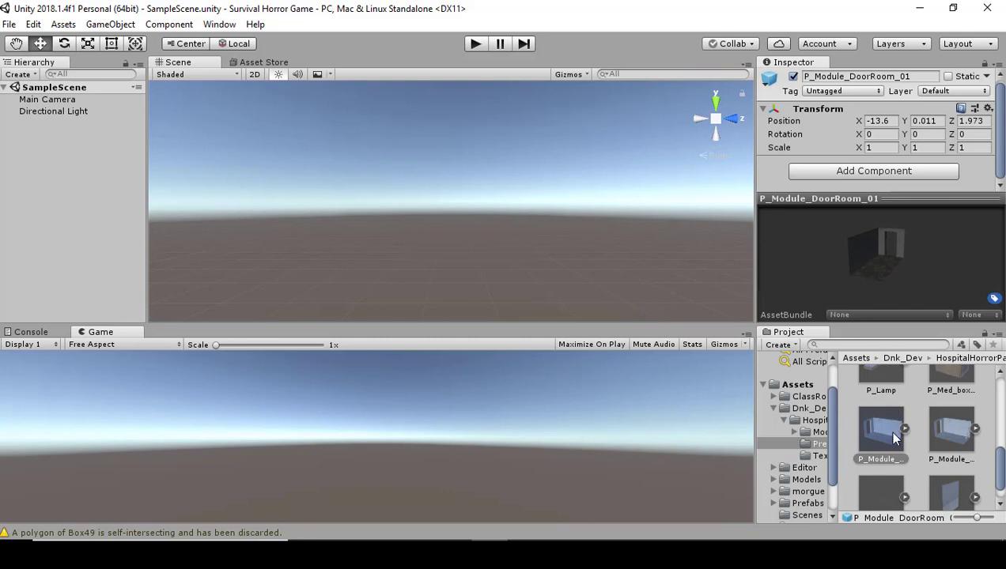
Step: Add the P_Module_DoorRoom_01 prefab to the scene, frame it and view it from its doorway side
{"action": "left_click_drag", "start_coordinate": [883, 427], "coordinate": [48, 172]}
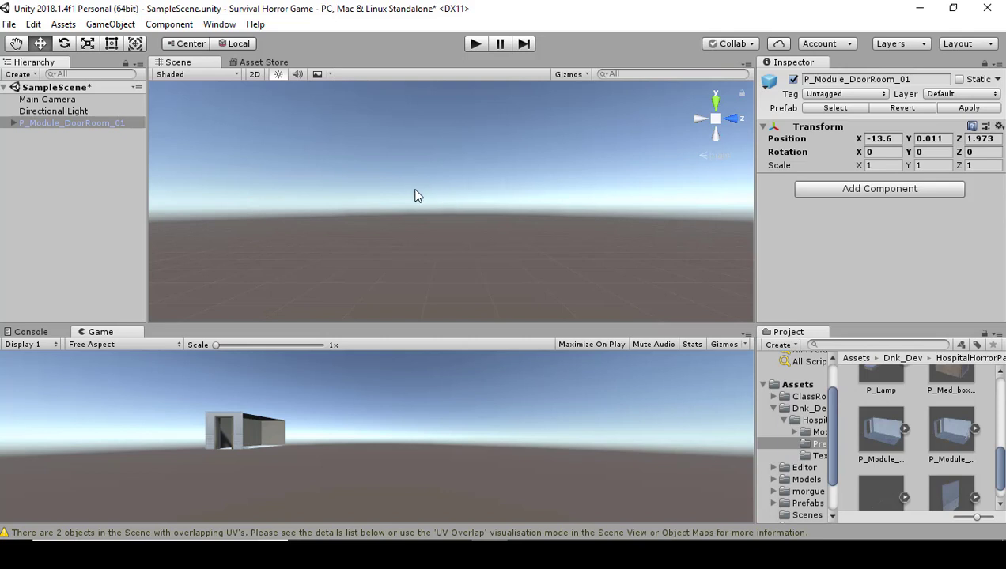
{"action": "key", "text": "f"}
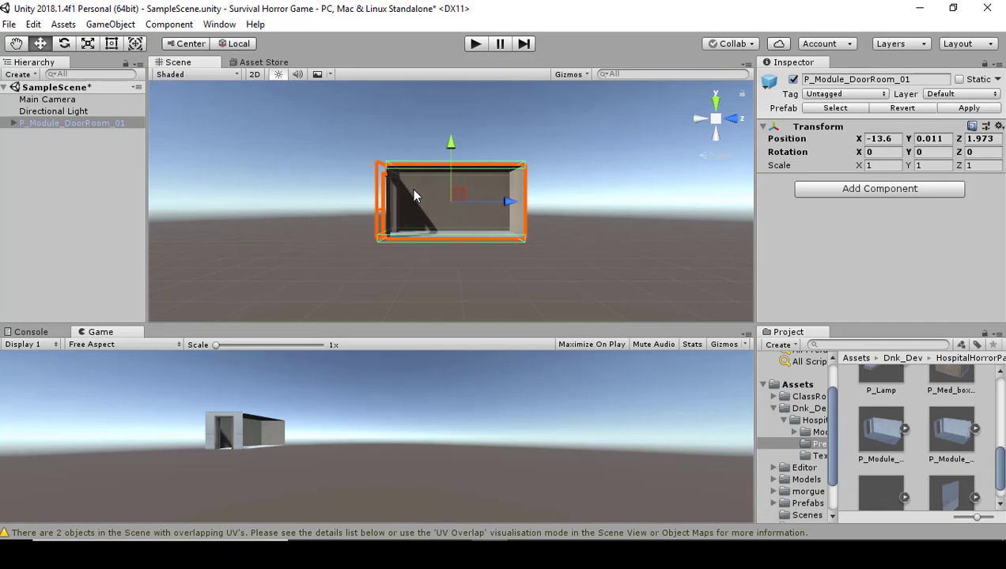
{"action": "scroll", "coordinate": [402, 197], "scroll_direction": "up", "scroll_amount": 8, "text": "alt"}
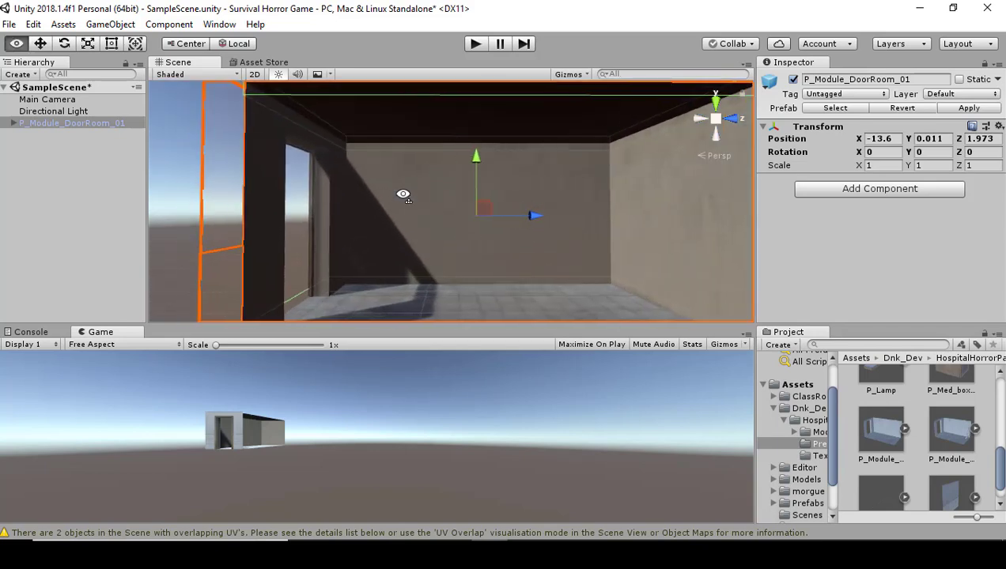
{"action": "mouse_move", "coordinate": [403, 194]}
{"action": "left_mouse_down", "text": "alt"}
{"action": "mouse_move", "coordinate": [584, 204]}
{"action": "mouse_move", "coordinate": [575, 204]}
{"action": "mouse_move", "coordinate": [590, 186]}
{"action": "mouse_move", "coordinate": [411, 201]}
{"action": "mouse_move", "coordinate": [561, 197]}
{"action": "mouse_move", "coordinate": [552, 201]}
{"action": "mouse_move", "coordinate": [412, 201]}
{"action": "left_mouse_up", "text": "alt"}
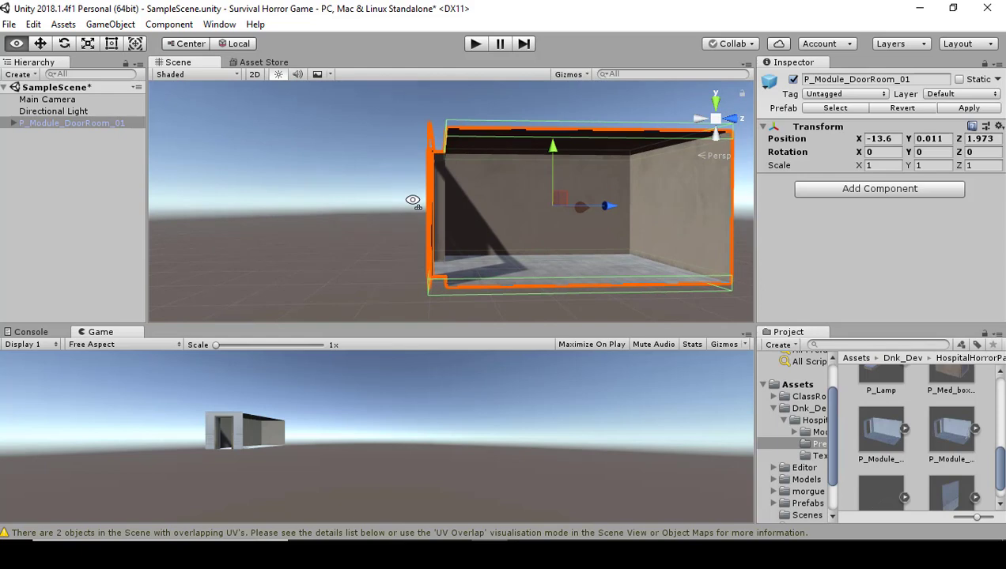
{"action": "left_click_drag", "start_coordinate": [412, 200], "coordinate": [255, 208], "text": "alt"}
{"action": "scroll", "coordinate": [230, 225], "scroll_direction": "up", "scroll_amount": 3}
{"action": "scroll", "coordinate": [229, 217], "scroll_direction": "down", "scroll_amount": 3}
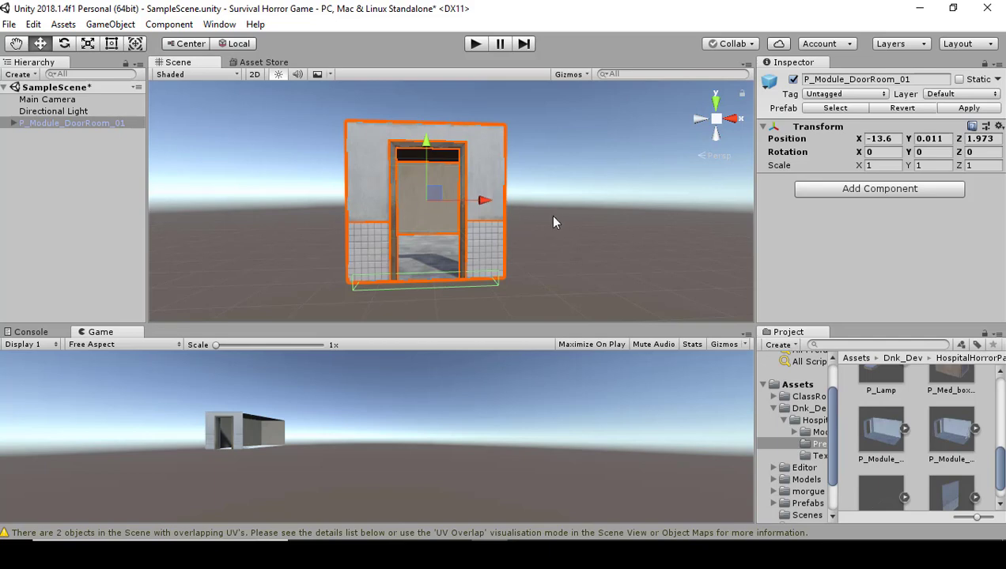
{"action": "left_click_drag", "start_coordinate": [556, 222], "coordinate": [523, 224], "text": "alt"}
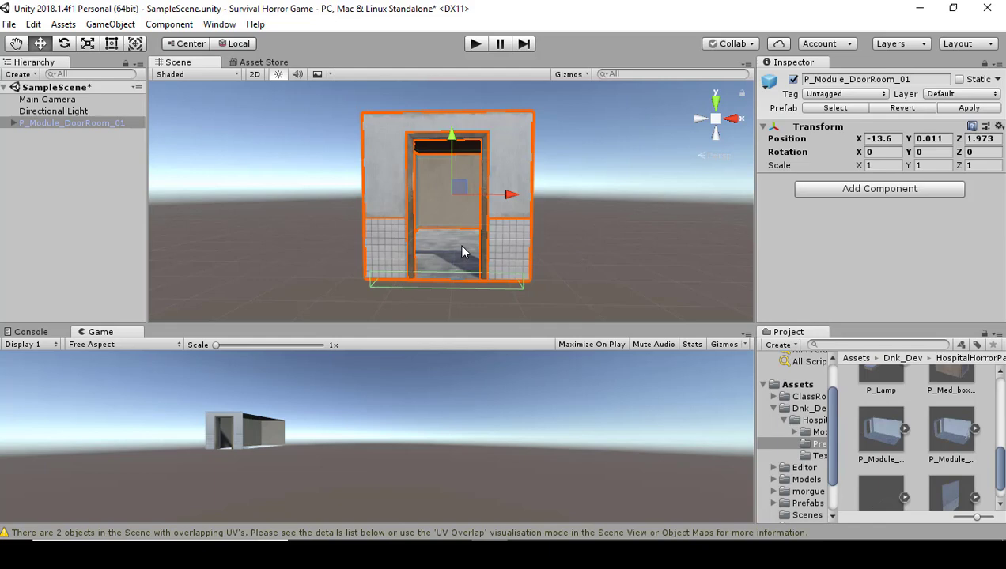
{"action": "left_click", "coordinate": [599, 220]}
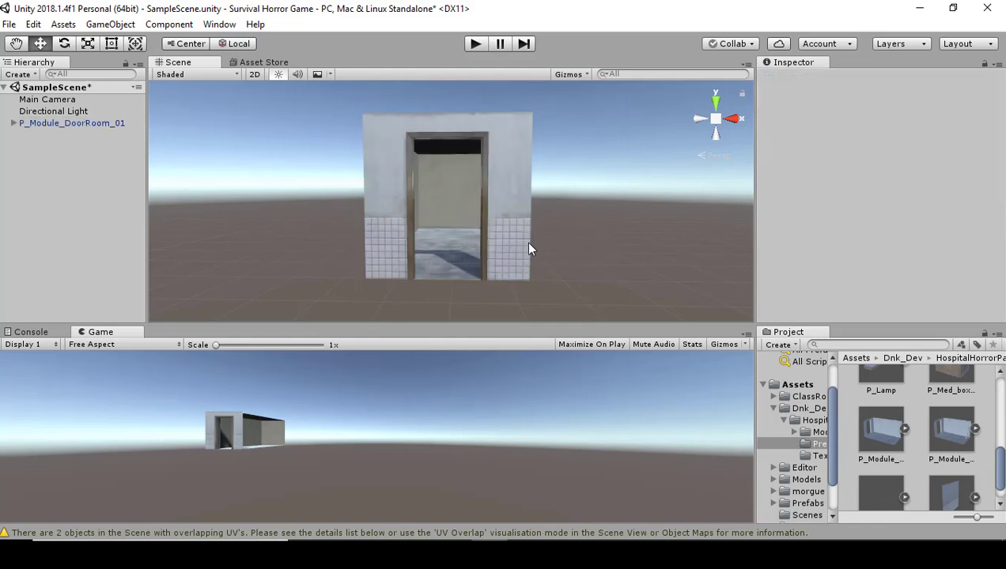
{"action": "left_click", "coordinate": [528, 248]}
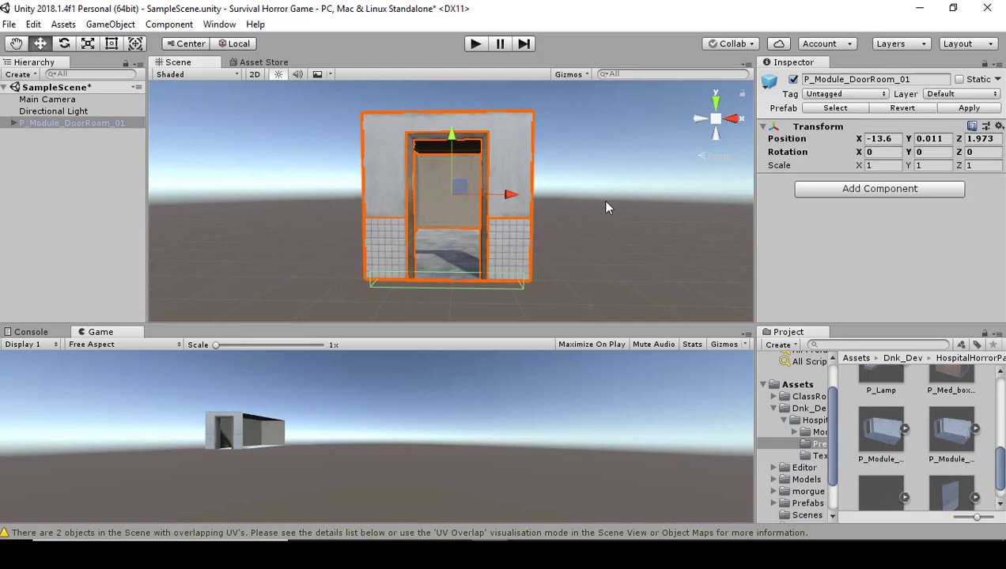
{"action": "left_click", "coordinate": [566, 226]}
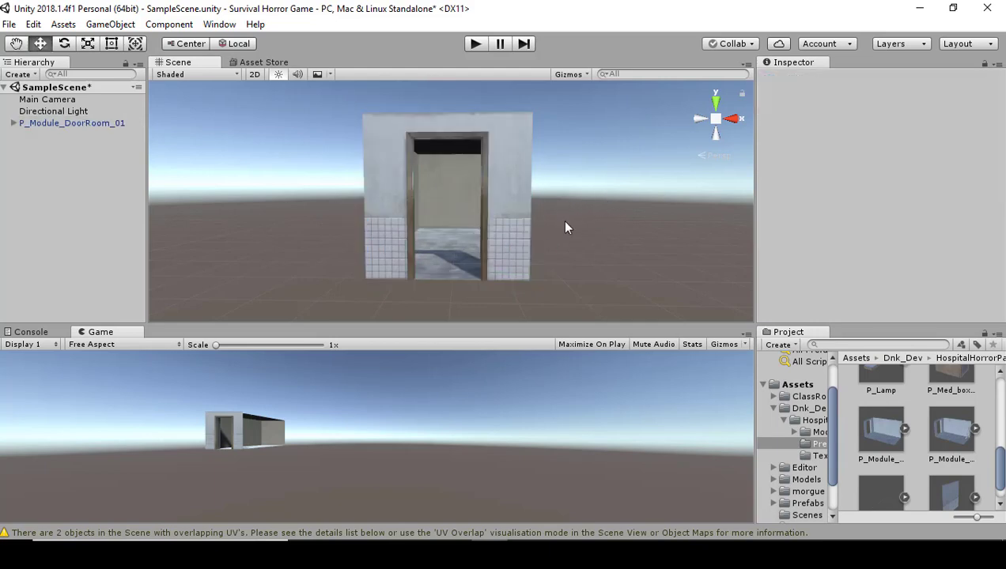
{"action": "left_click", "coordinate": [514, 223]}
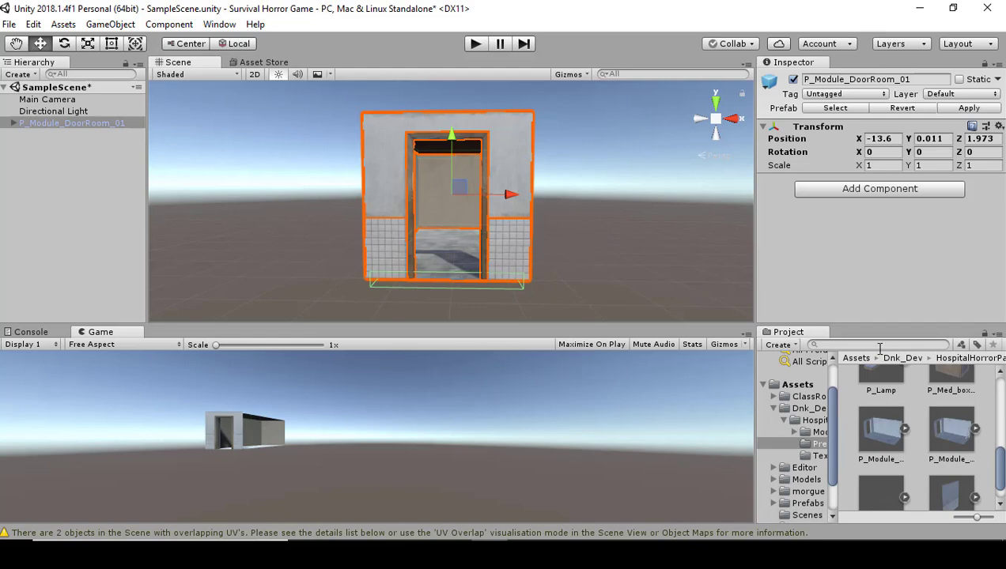
Step: Examine the P_Wall_01 and P_Wall_02 prefabs to compare their previews
{"action": "scroll", "coordinate": [945, 459], "scroll_direction": "down", "scroll_amount": 1}
{"action": "left_click", "coordinate": [954, 458]}
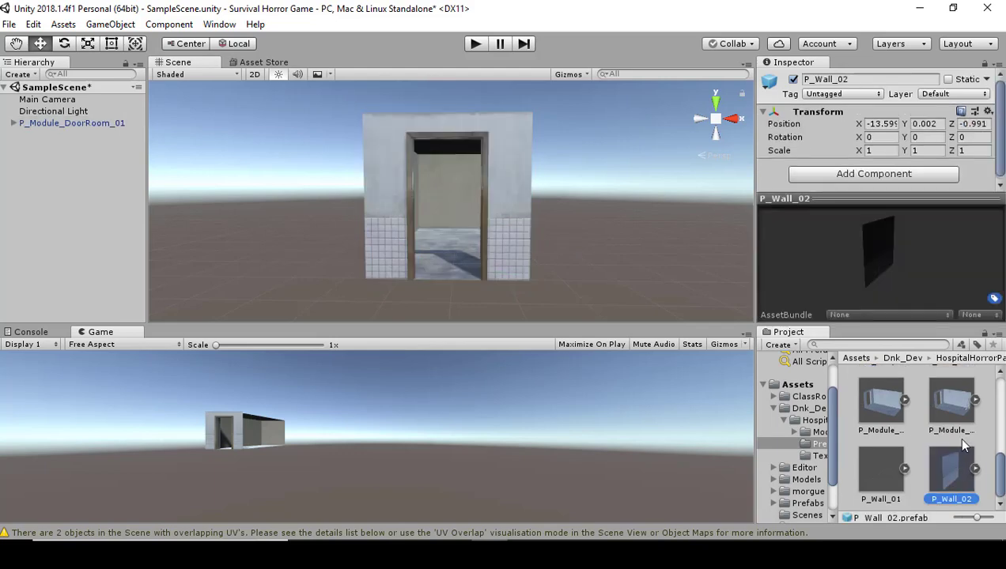
{"action": "left_click", "coordinate": [892, 480]}
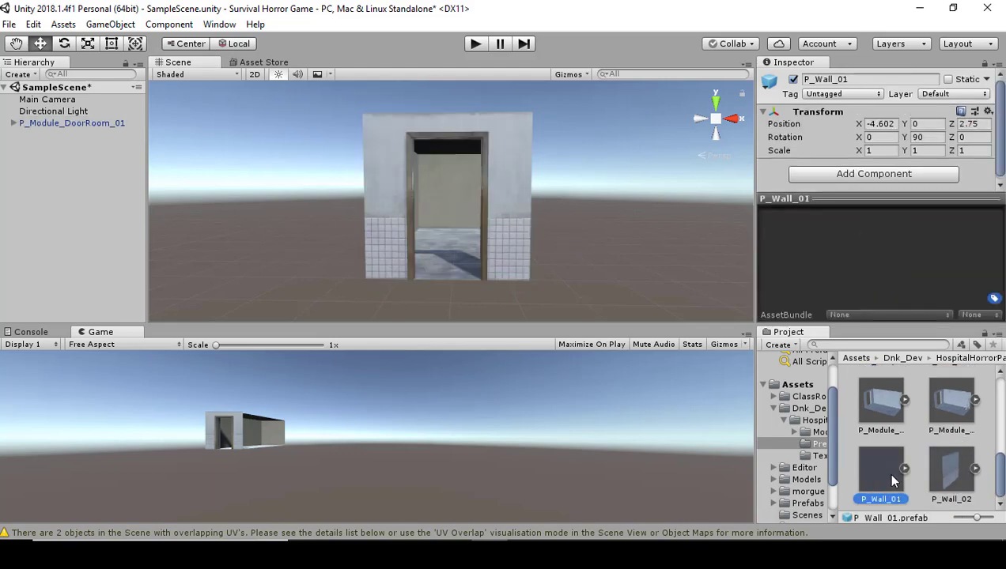
{"action": "left_click", "coordinate": [947, 468]}
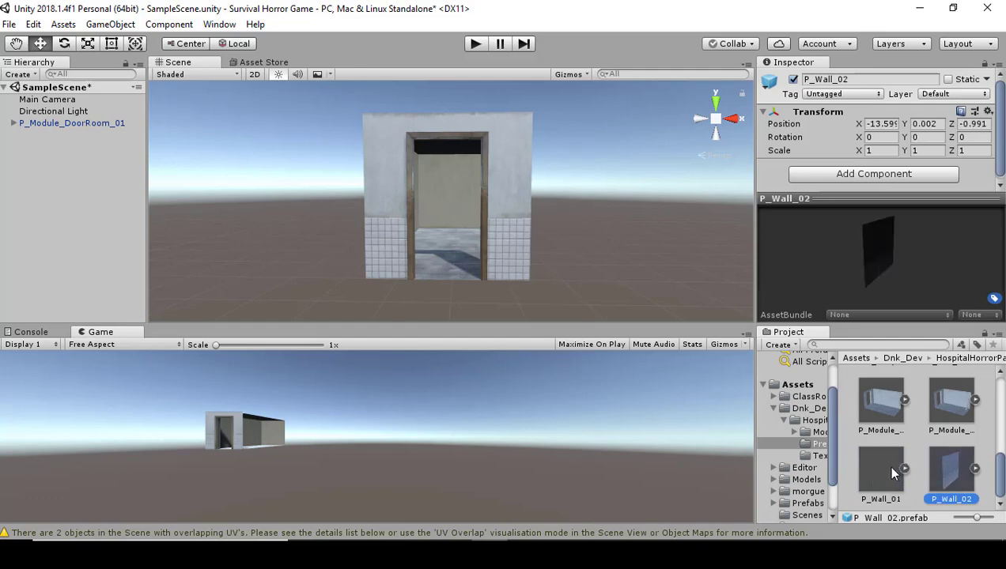
Step: Add the P_Wall_01 prefab to the scene and move it along X toward the room module, to about -7.5
{"action": "left_click_drag", "start_coordinate": [878, 455], "coordinate": [54, 201]}
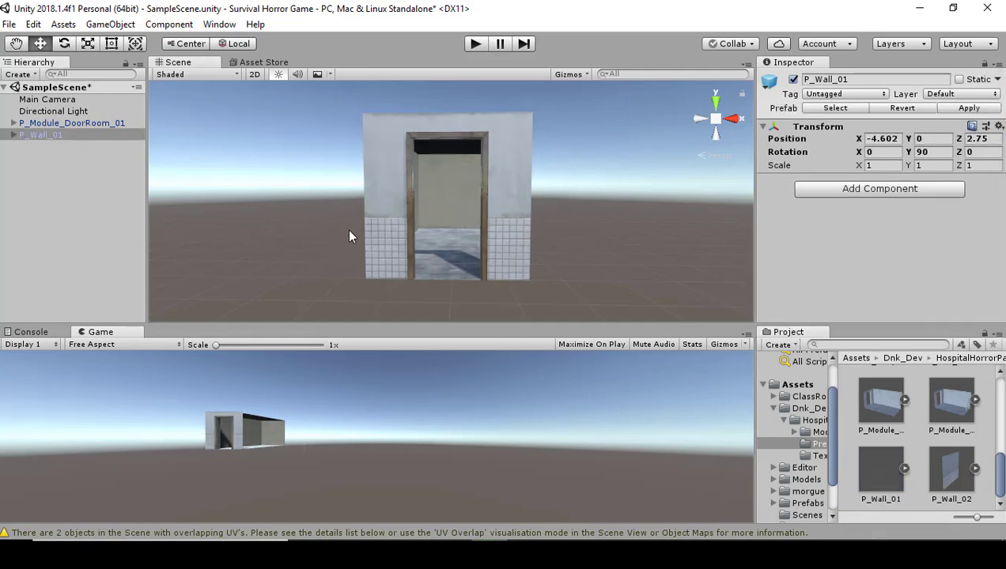
{"action": "key", "text": "f"}
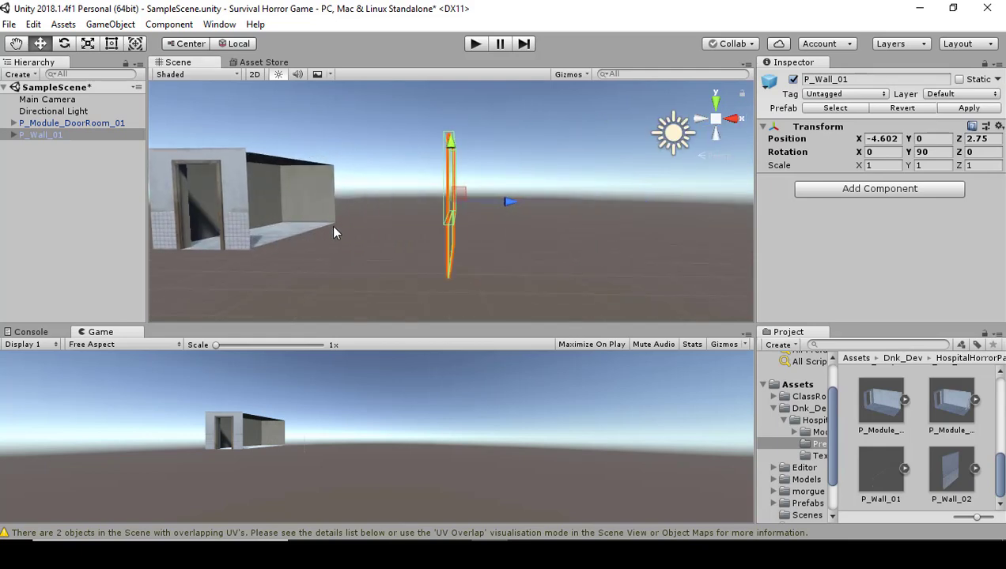
{"action": "left_click_drag", "start_coordinate": [331, 225], "coordinate": [644, 186], "text": "alt"}
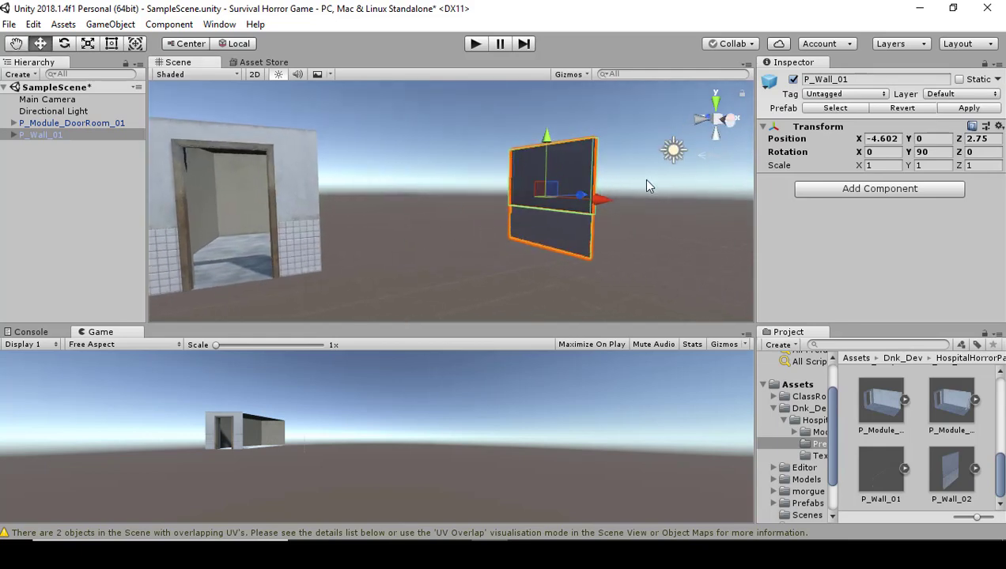
{"action": "left_click_drag", "start_coordinate": [583, 193], "coordinate": [516, 220]}
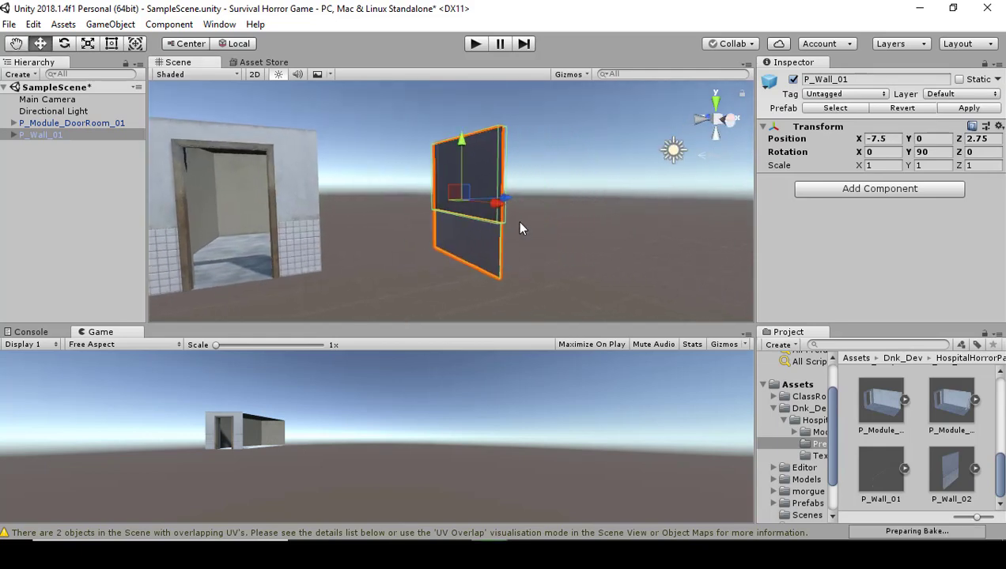
Step: Set the wall's Y rotation to 0 and move it along X beside the doorway, to about -10.36
{"action": "double_click", "coordinate": [931, 154]}
{"action": "type", "text": "0"}
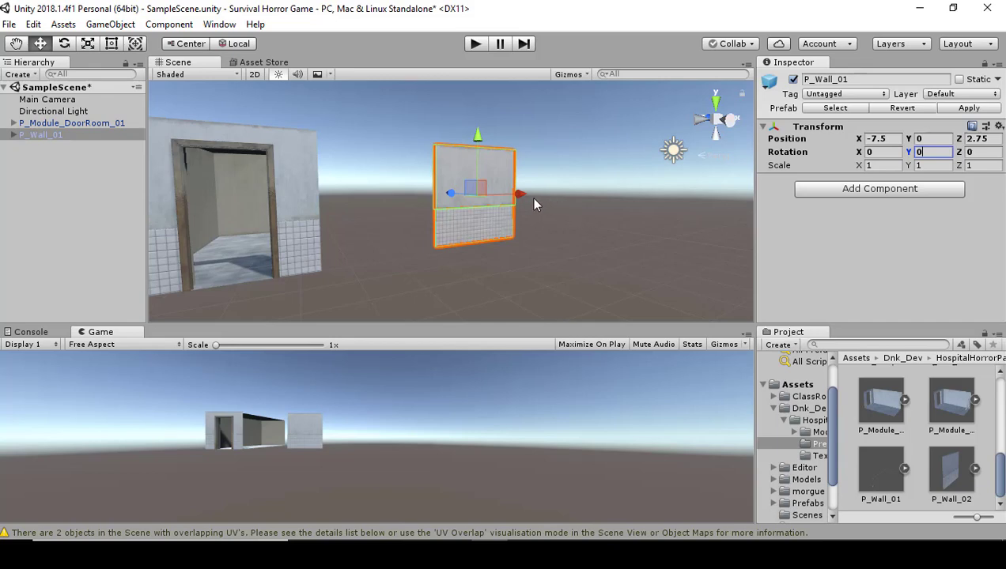
{"action": "left_click_drag", "start_coordinate": [526, 195], "coordinate": [458, 220]}
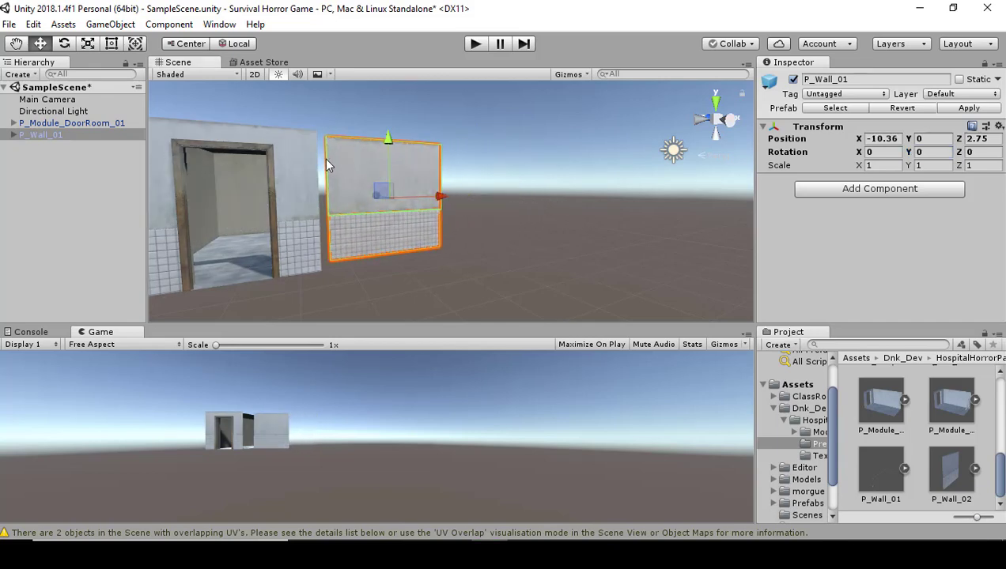
Step: Vertex-snap the wall's upper corner to the room module's front wall, and pull the wall away along X to about -10.13
{"action": "key", "text": "v"}
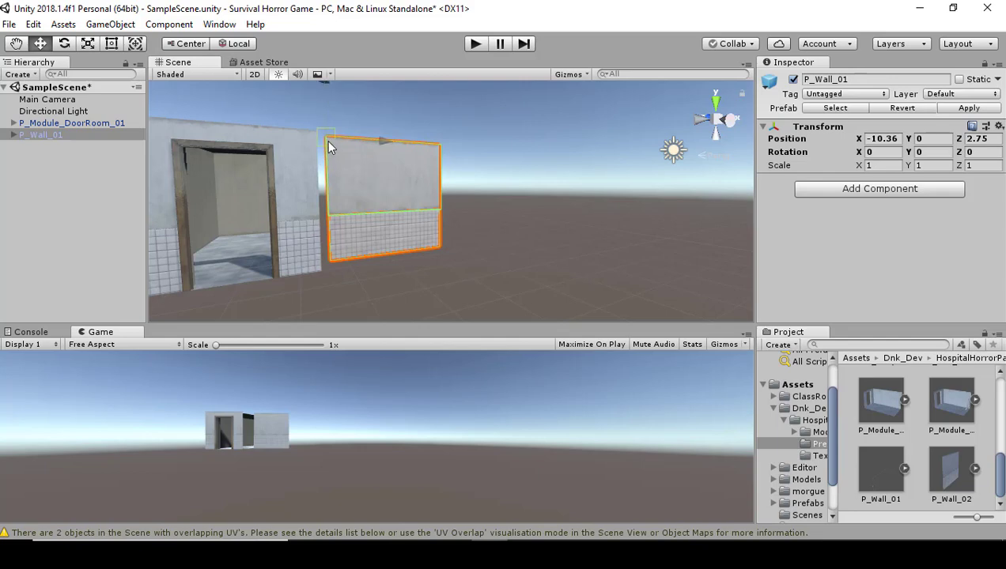
{"action": "left_click_drag", "start_coordinate": [328, 146], "coordinate": [390, 146]}
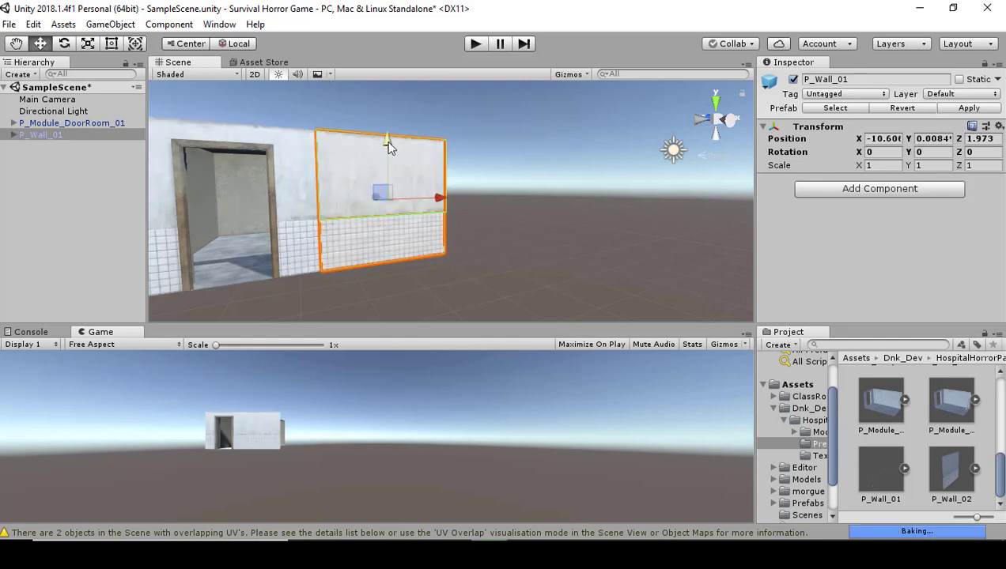
{"action": "scroll", "coordinate": [514, 163], "scroll_direction": "up", "scroll_amount": 5}
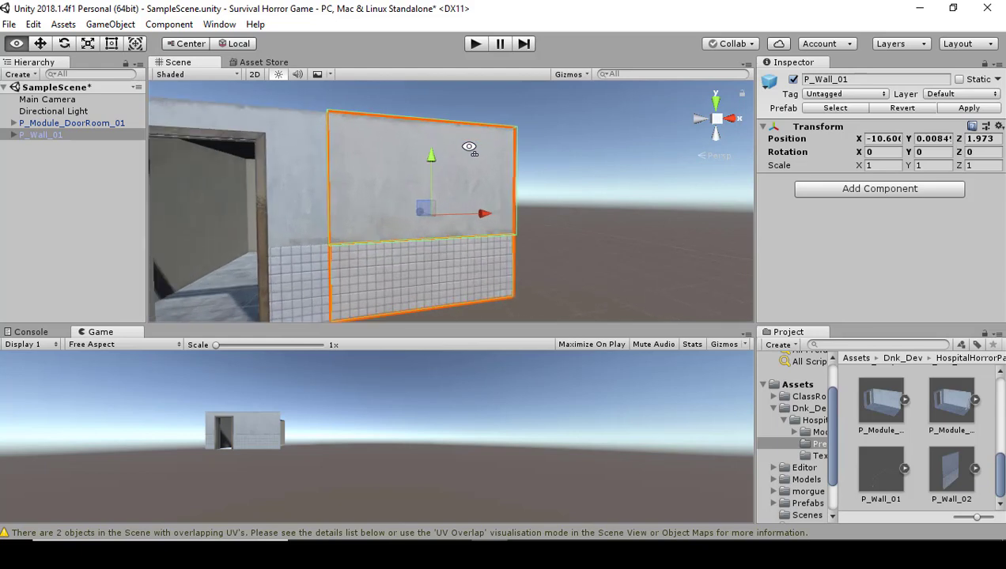
{"action": "left_click_drag", "start_coordinate": [488, 211], "coordinate": [523, 209]}
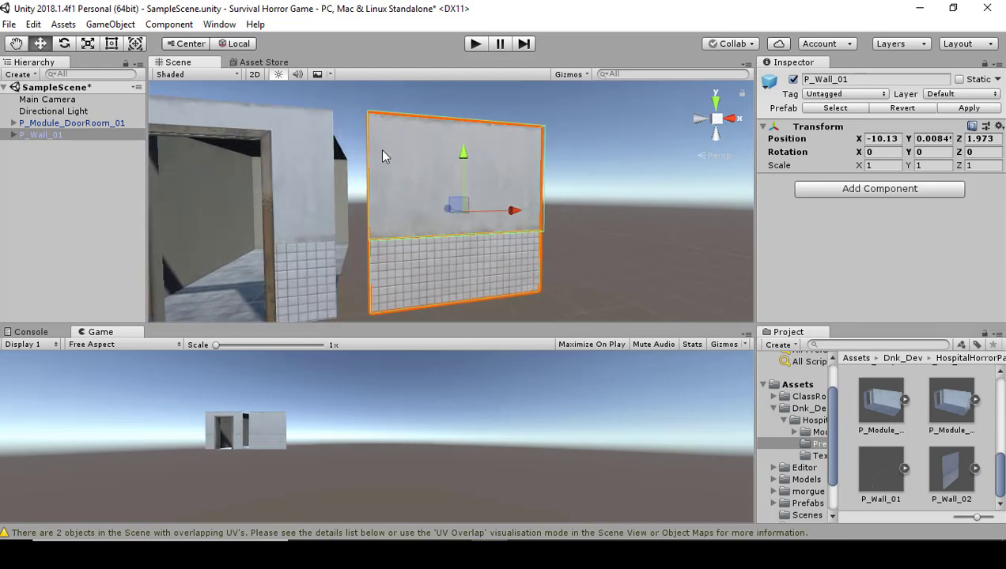
Step: Examine the gap between the wall and the room module from closer and farther viewpoints
{"action": "left_click_drag", "start_coordinate": [379, 148], "coordinate": [411, 187], "text": "alt"}
{"action": "scroll", "coordinate": [366, 146], "scroll_direction": "down", "scroll_amount": 2}
{"action": "scroll", "coordinate": [395, 182], "scroll_direction": "up", "scroll_amount": 4}
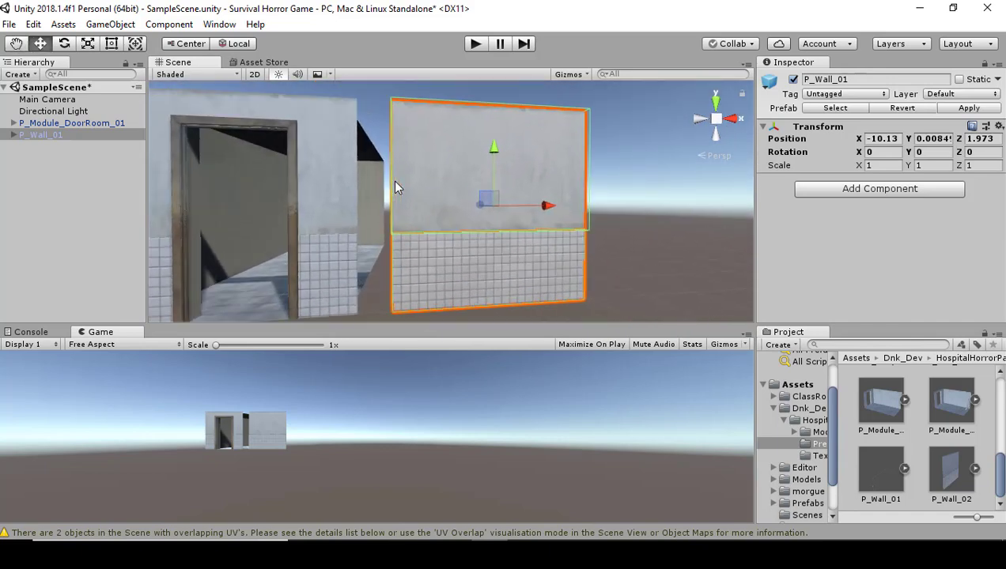
{"action": "scroll", "coordinate": [395, 182], "scroll_direction": "down", "scroll_amount": 2}
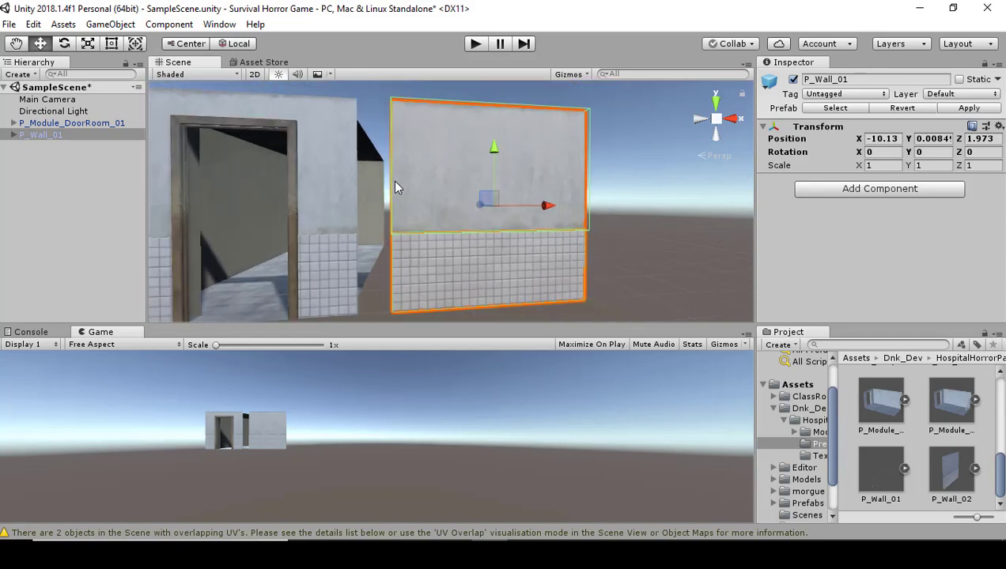
{"action": "scroll", "coordinate": [395, 181], "scroll_direction": "down", "scroll_amount": 1}
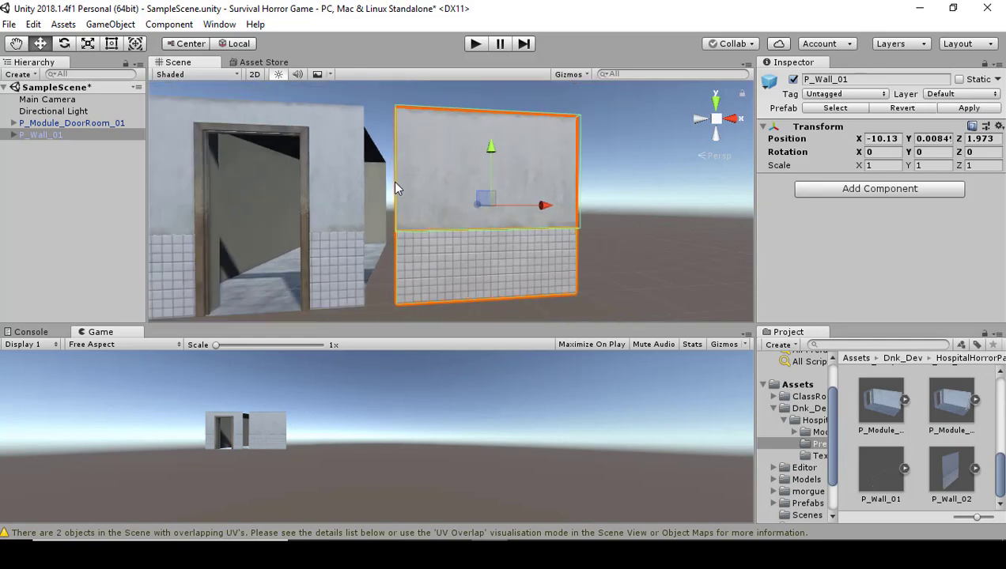
{"action": "scroll", "coordinate": [395, 188], "scroll_direction": "up", "scroll_amount": 3}
{"action": "scroll", "coordinate": [396, 188], "scroll_direction": "down", "scroll_amount": 3}
{"action": "scroll", "coordinate": [395, 188], "scroll_direction": "up", "scroll_amount": 1}
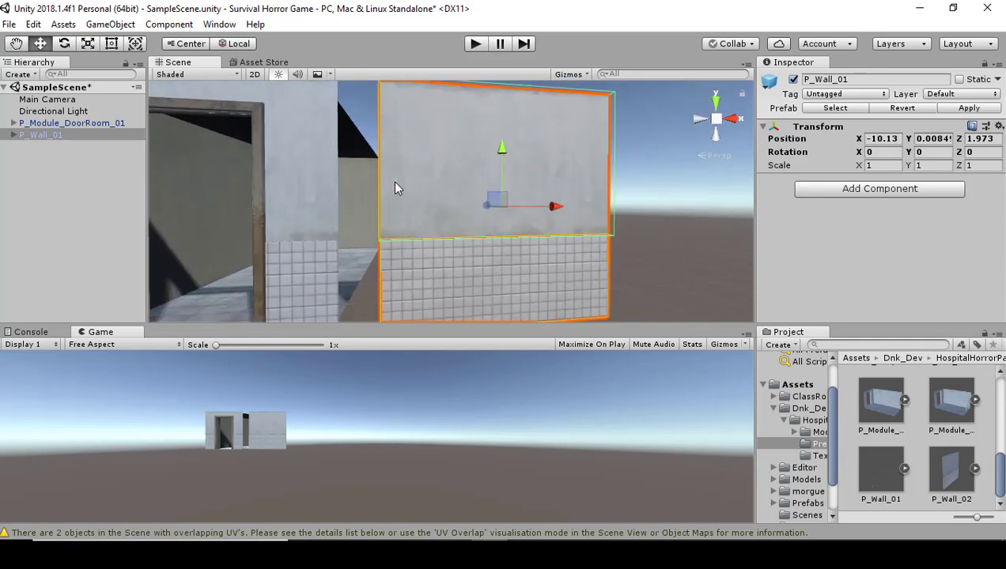
{"action": "scroll", "coordinate": [395, 188], "scroll_direction": "up", "scroll_amount": 3}
{"action": "scroll", "coordinate": [393, 188], "scroll_direction": "down", "scroll_amount": 3}
{"action": "scroll", "coordinate": [391, 189], "scroll_direction": "up", "scroll_amount": 1}
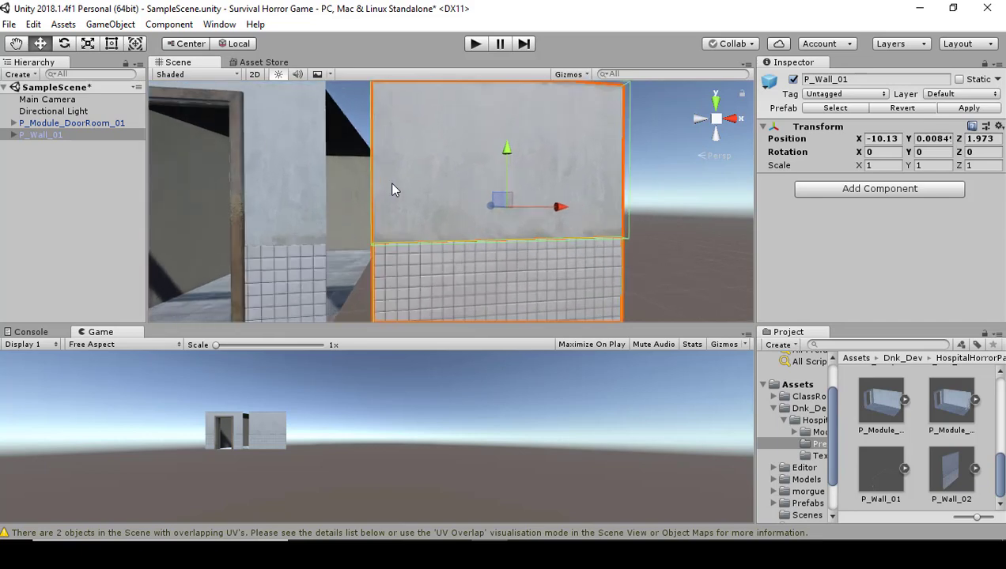
{"action": "mouse_move", "coordinate": [394, 190]}
{"action": "left_mouse_down", "text": "alt"}
{"action": "mouse_move", "coordinate": [409, 195]}
{"action": "mouse_move", "coordinate": [395, 196]}
{"action": "left_mouse_up", "text": "alt"}
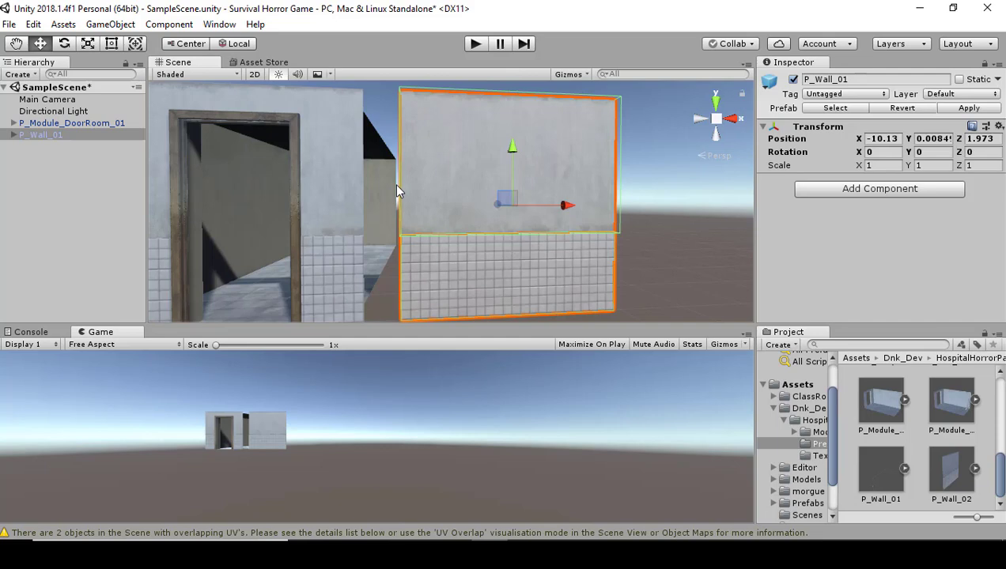
Step: Vertex-snap the wall's upper corner to the upper corner of the room module's front wall, closing the gap, and deselect it
{"action": "key", "text": "q"}
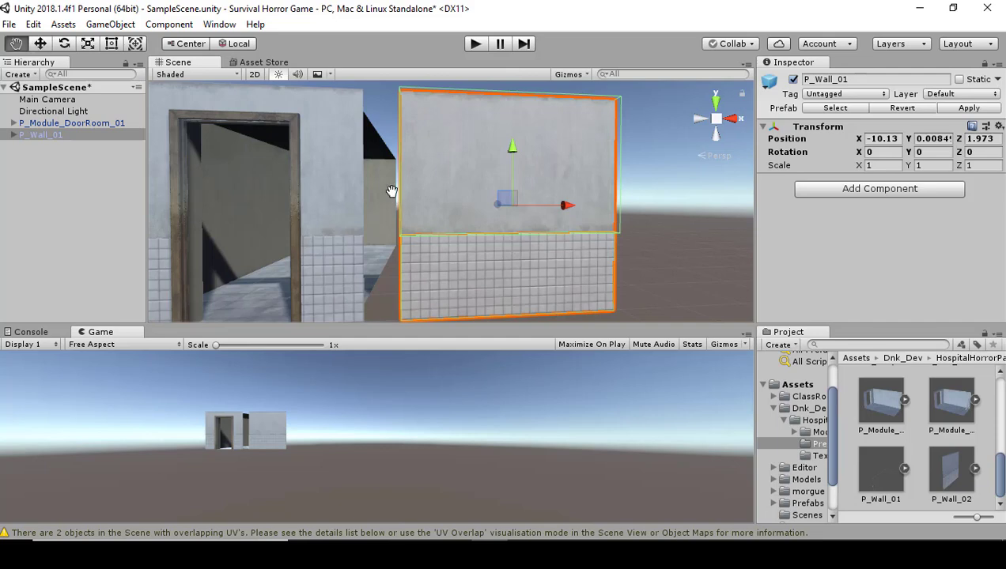
{"action": "left_click_drag", "start_coordinate": [392, 191], "coordinate": [416, 276]}
{"action": "key", "text": "w"}
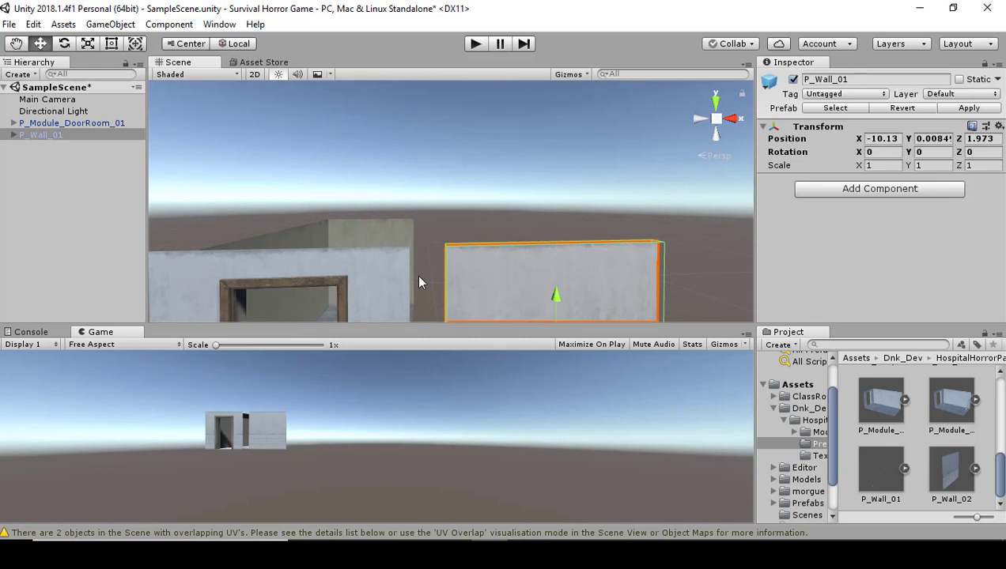
{"action": "scroll", "coordinate": [427, 262], "scroll_direction": "up", "scroll_amount": 5}
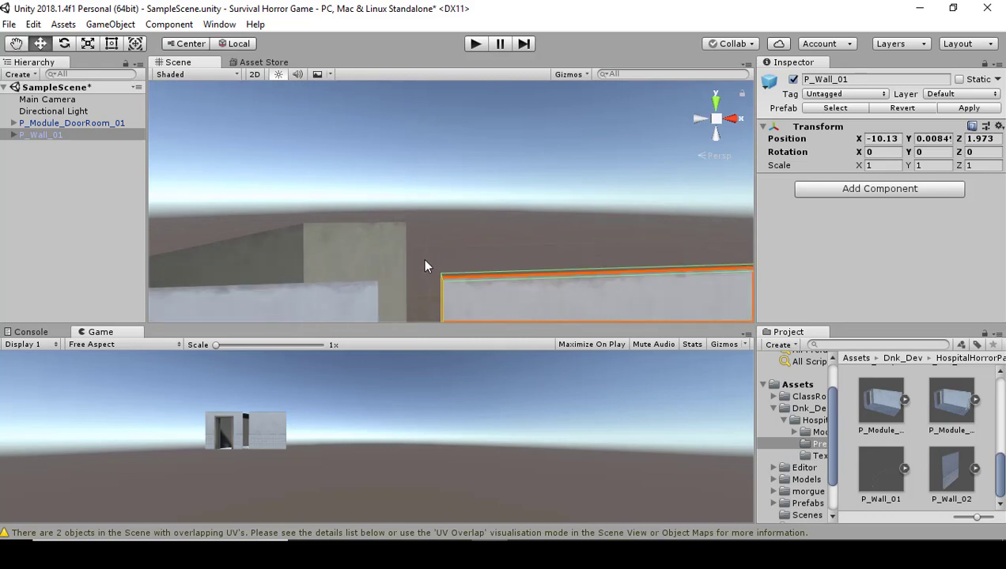
{"action": "right_click_drag", "start_coordinate": [425, 266], "coordinate": [409, 286]}
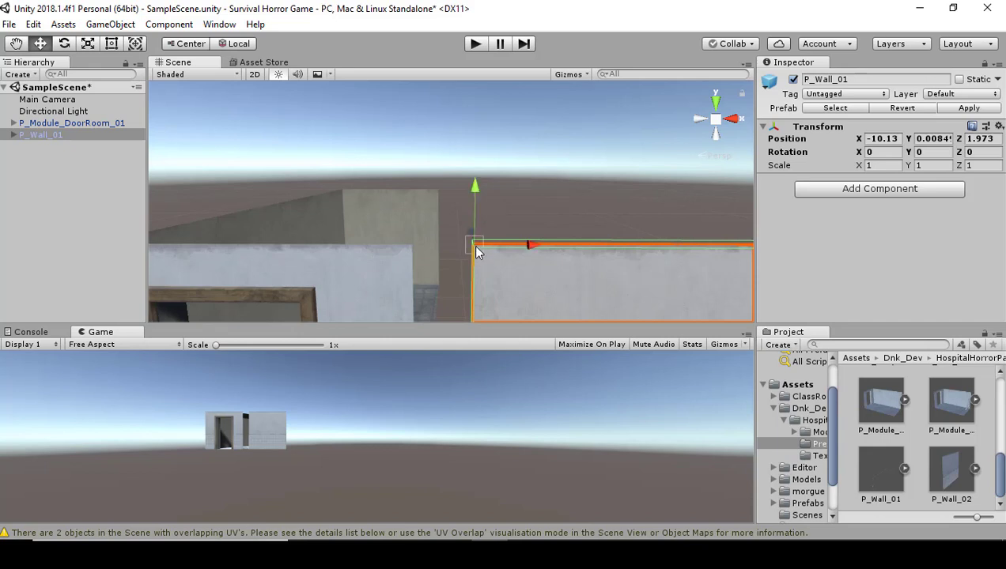
{"action": "left_click_drag", "start_coordinate": [476, 252], "coordinate": [413, 251]}
{"action": "left_click", "coordinate": [533, 211]}
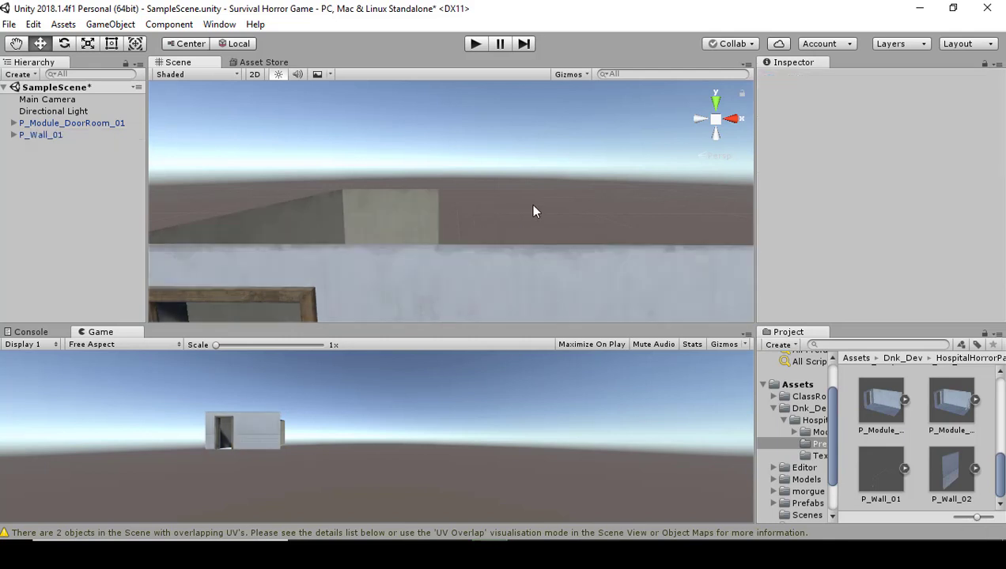
{"action": "scroll", "coordinate": [510, 225], "scroll_direction": "down", "scroll_amount": 5}
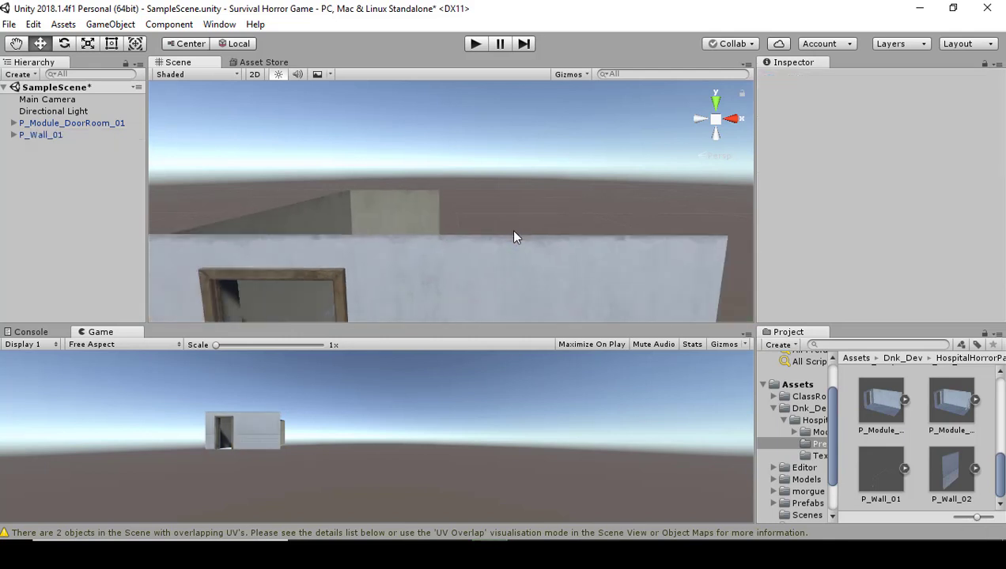
Step: Examine the seam between P_Wall_01 and the door room module from several viewpoints, selecting the wall to check its edge
{"action": "left_click_drag", "start_coordinate": [510, 256], "coordinate": [481, 242], "text": "alt"}
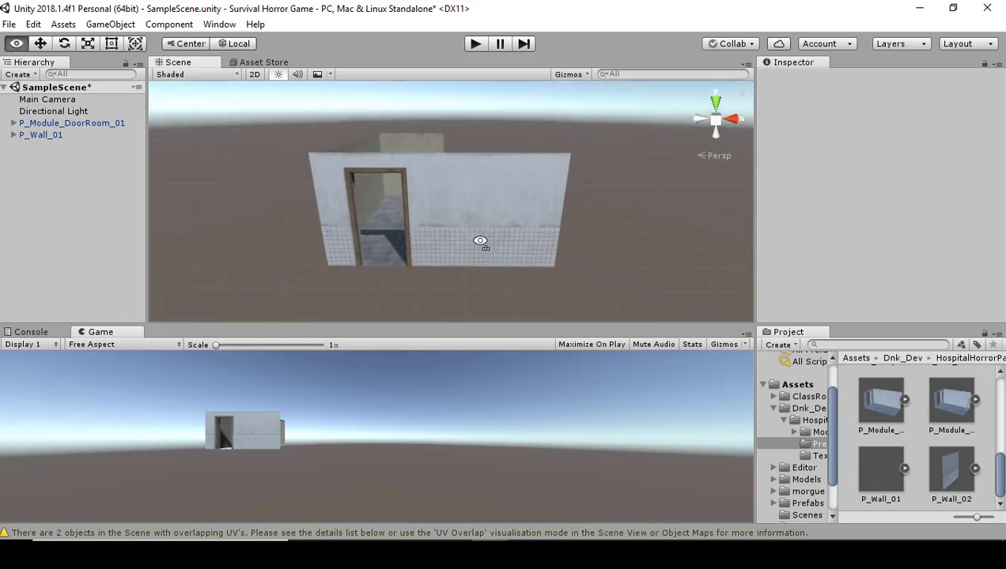
{"action": "scroll", "coordinate": [481, 227], "scroll_direction": "up", "scroll_amount": 4, "text": "alt"}
{"action": "scroll", "coordinate": [489, 231], "scroll_direction": "down", "scroll_amount": 2, "text": "alt"}
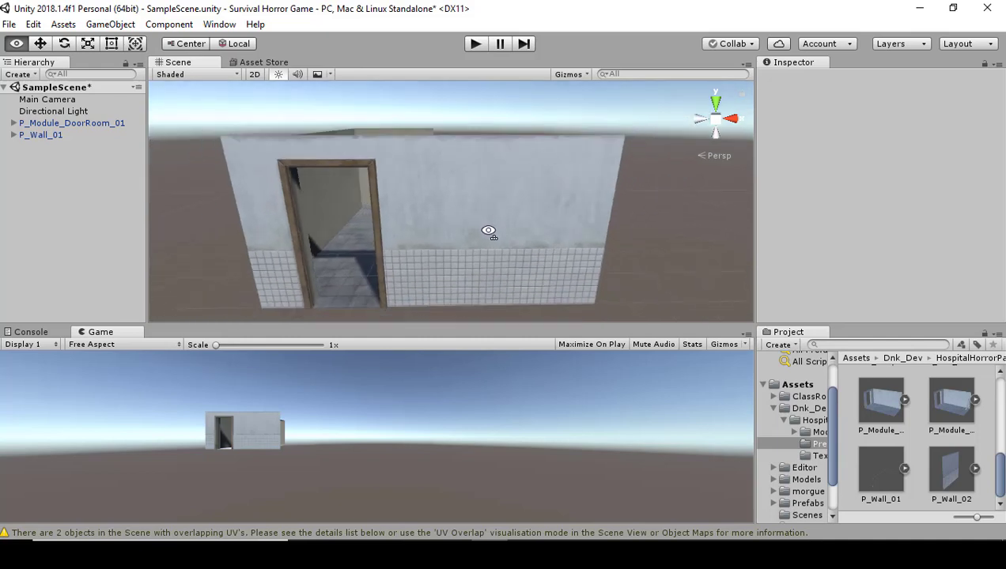
{"action": "scroll", "coordinate": [488, 231], "scroll_direction": "up", "scroll_amount": 3, "text": "alt"}
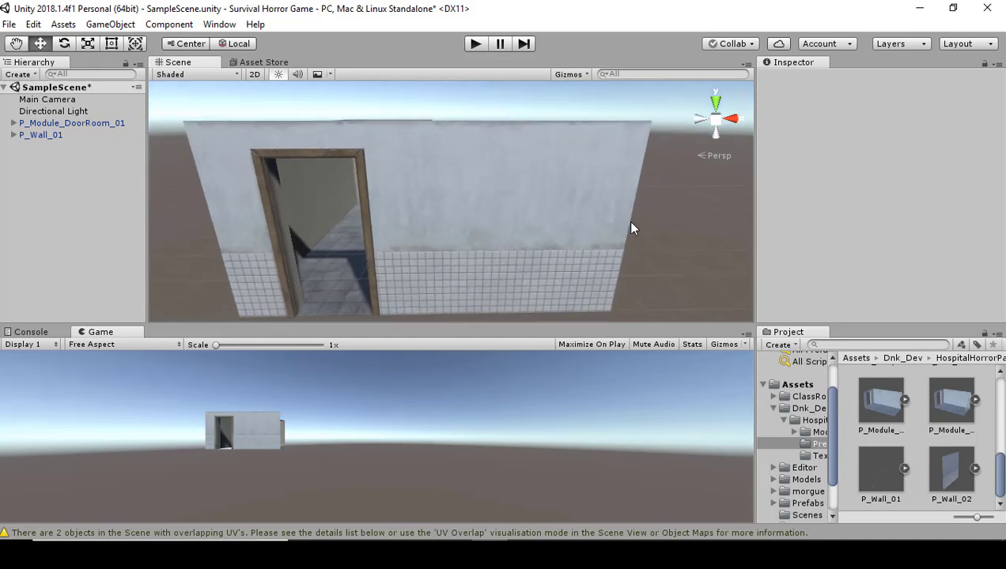
{"action": "left_click_drag", "start_coordinate": [681, 231], "coordinate": [648, 153], "text": "alt"}
{"action": "scroll", "coordinate": [649, 148], "scroll_direction": "down", "scroll_amount": 2, "text": "alt"}
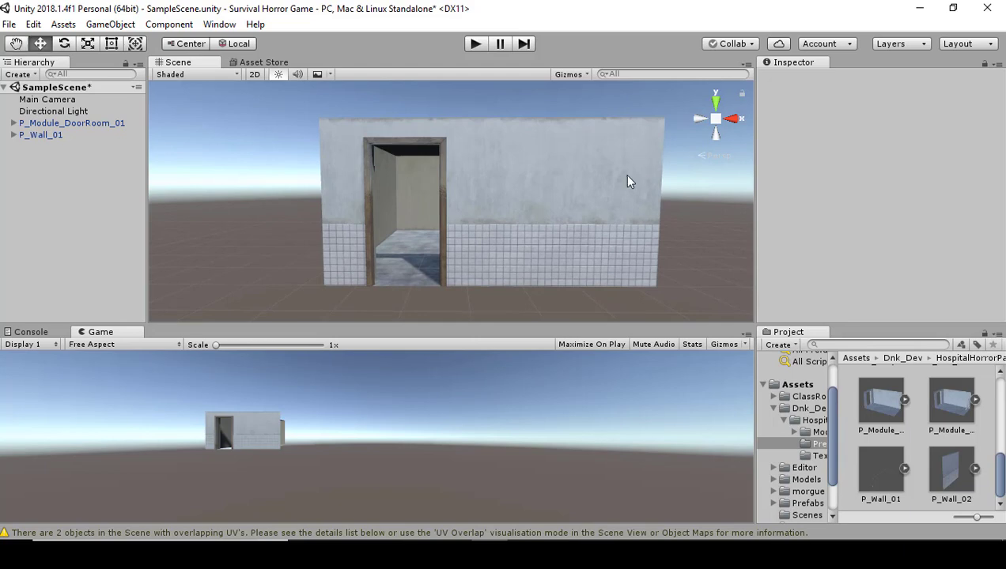
{"action": "left_click", "coordinate": [627, 182]}
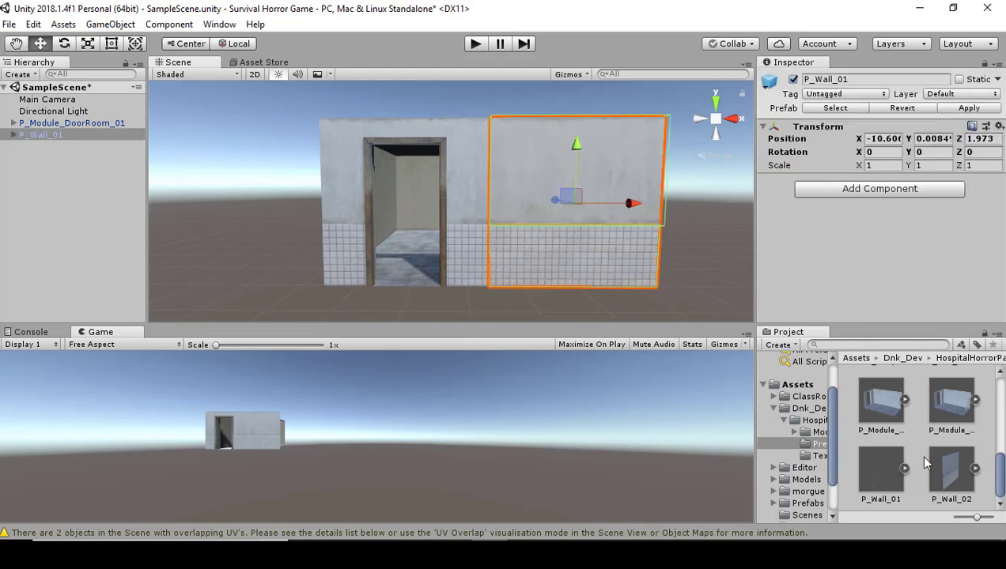
Step: Add the P_Wall_02 prefab to the scene and set its Y rotation to 180
{"action": "left_click", "coordinate": [948, 469]}
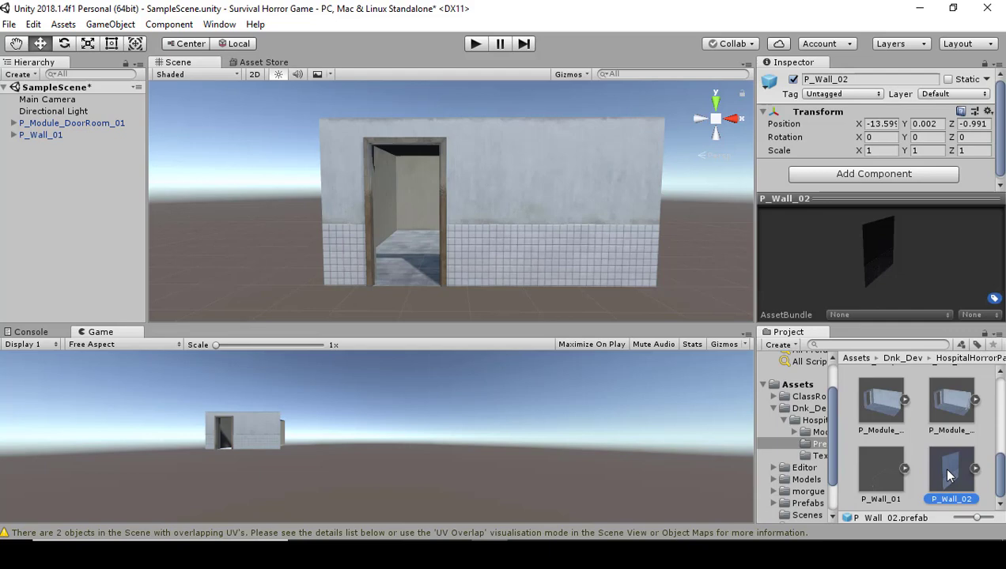
{"action": "left_click_drag", "start_coordinate": [949, 473], "coordinate": [87, 234]}
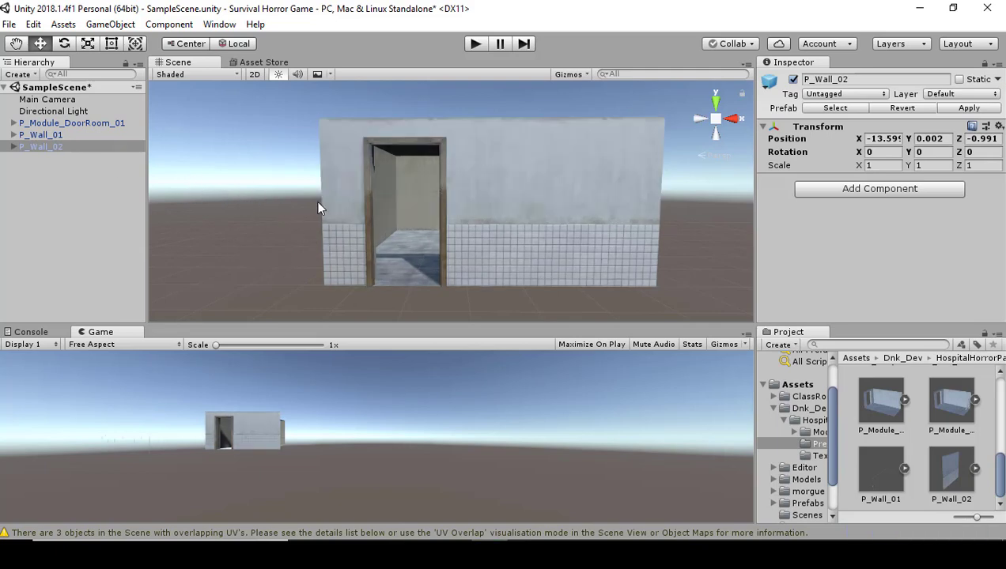
{"action": "key", "text": "f"}
{"action": "left_click_drag", "start_coordinate": [529, 201], "coordinate": [566, 209], "text": "alt"}
{"action": "left_click", "coordinate": [944, 152]}
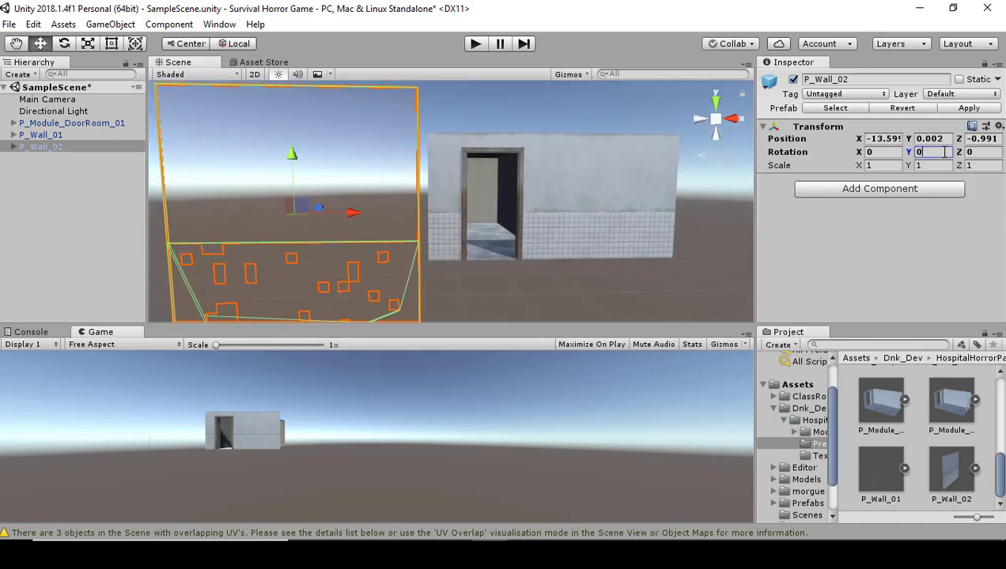
{"action": "type", "text": "1"}
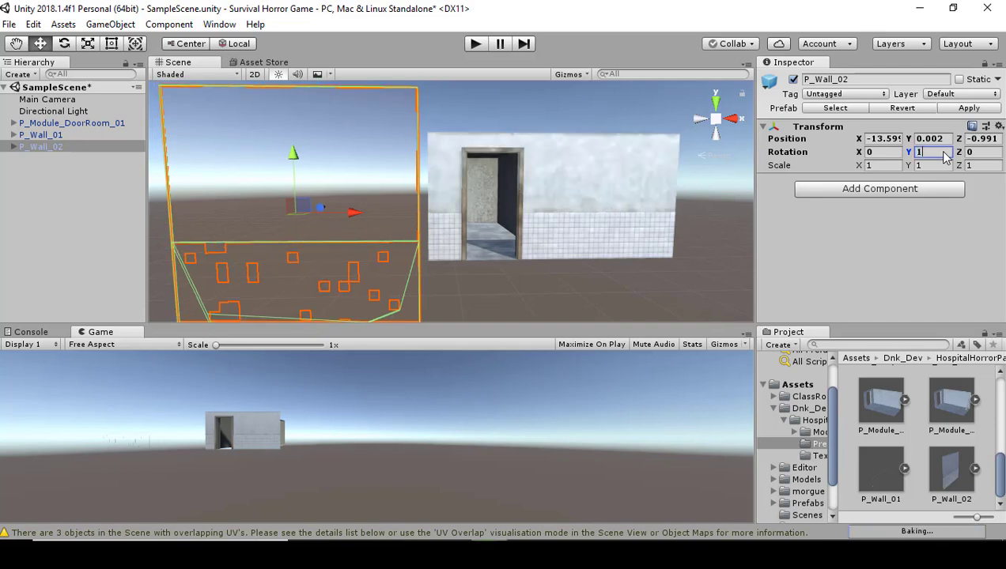
{"action": "type", "text": "8"}
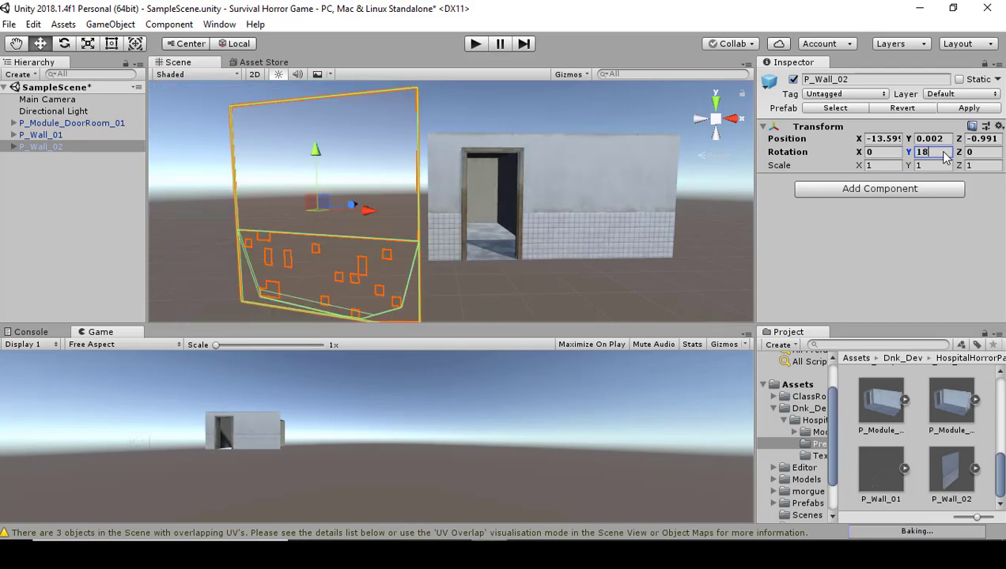
{"action": "type", "text": "0"}
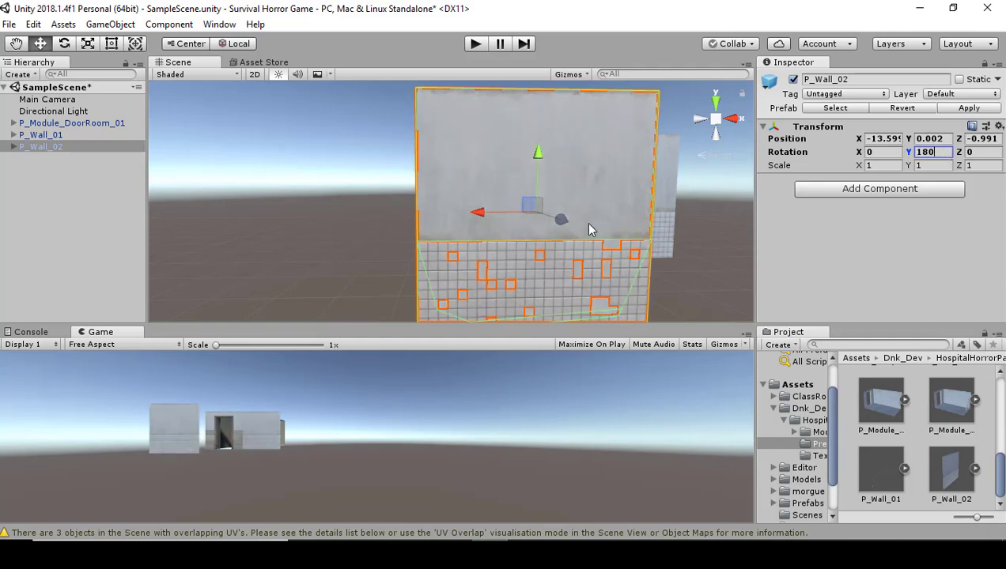
Step: Move P_Wall_02 clear of the doorway, to about -16.27 along X and -0.27 along Z
{"action": "left_click_drag", "start_coordinate": [477, 214], "coordinate": [368, 220]}
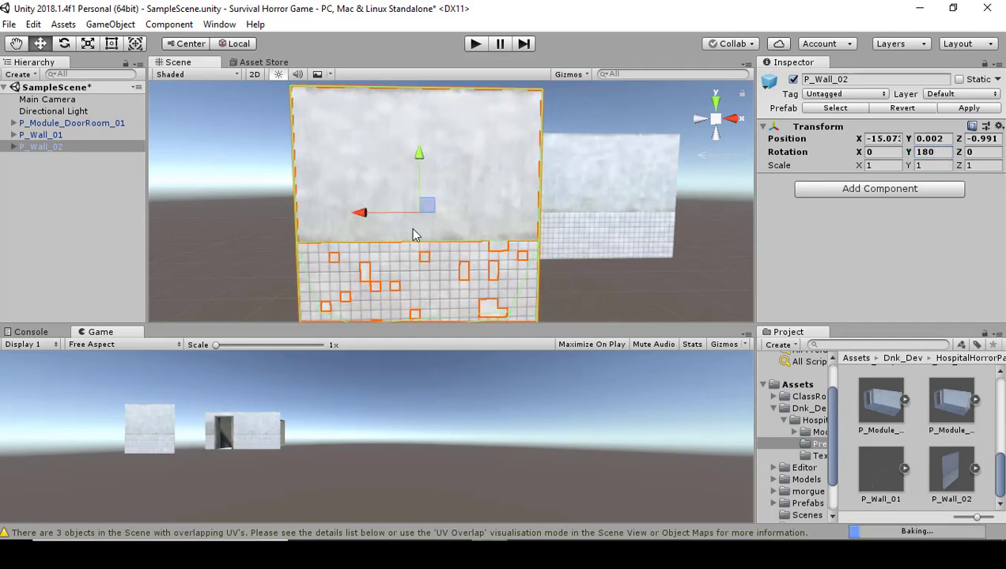
{"action": "left_click_drag", "start_coordinate": [584, 231], "coordinate": [530, 249], "text": "alt"}
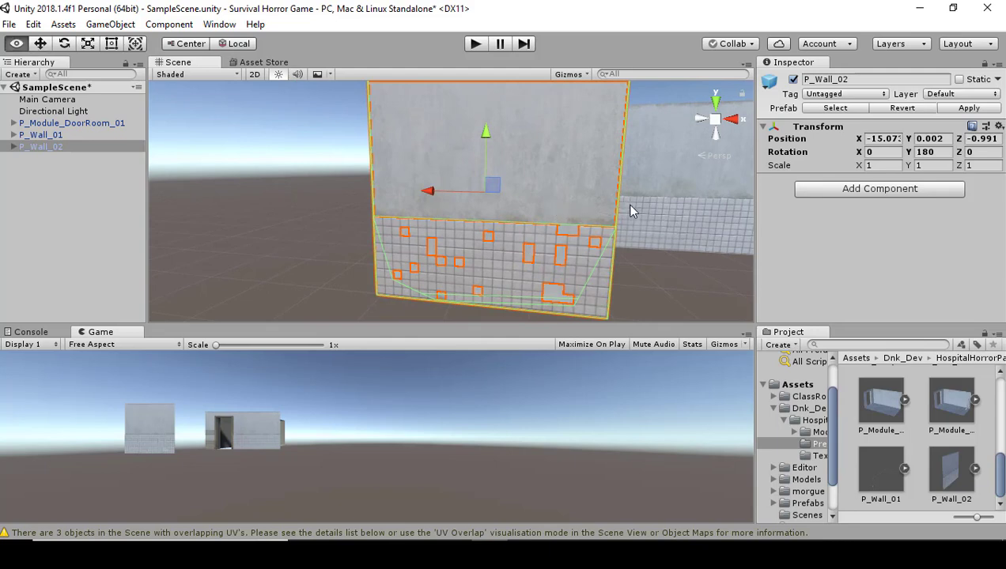
{"action": "left_click_drag", "start_coordinate": [580, 208], "coordinate": [669, 190], "text": "alt"}
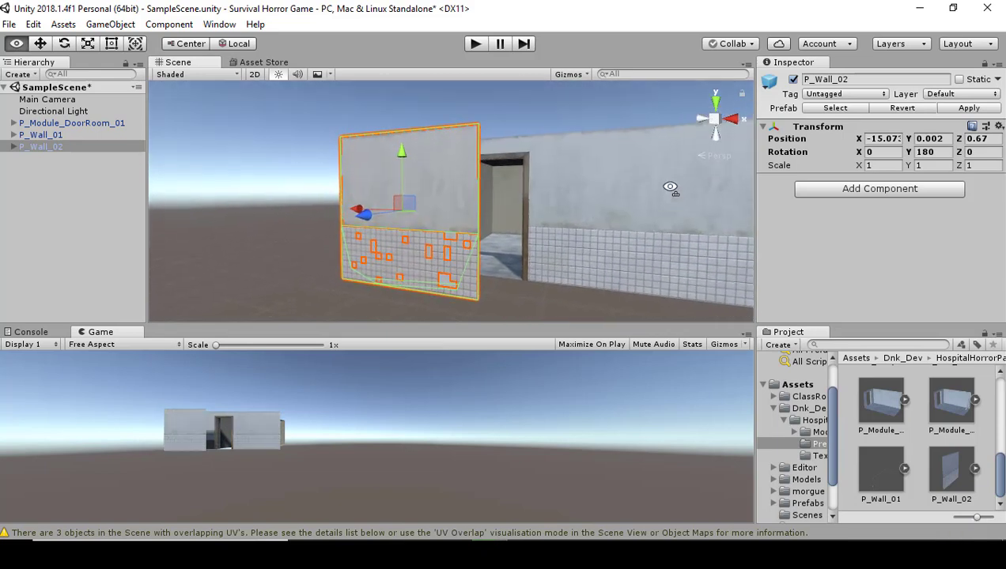
{"action": "left_click_drag", "start_coordinate": [572, 217], "coordinate": [668, 229], "text": "alt"}
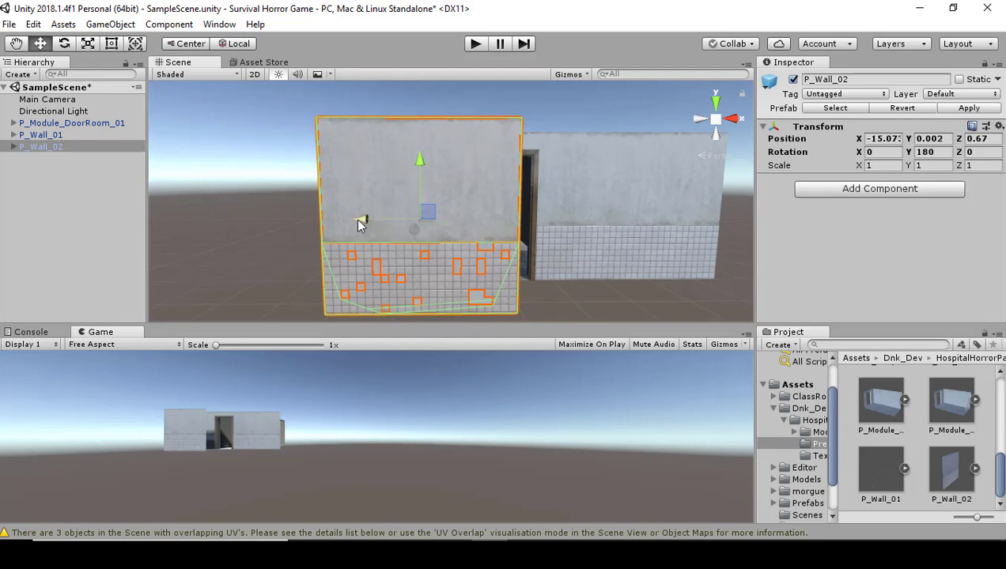
{"action": "mouse_move", "coordinate": [359, 225]}
{"action": "left_mouse_down"}
{"action": "mouse_move", "coordinate": [268, 223]}
{"action": "mouse_move", "coordinate": [332, 215]}
{"action": "mouse_move", "coordinate": [283, 222]}
{"action": "left_mouse_up"}
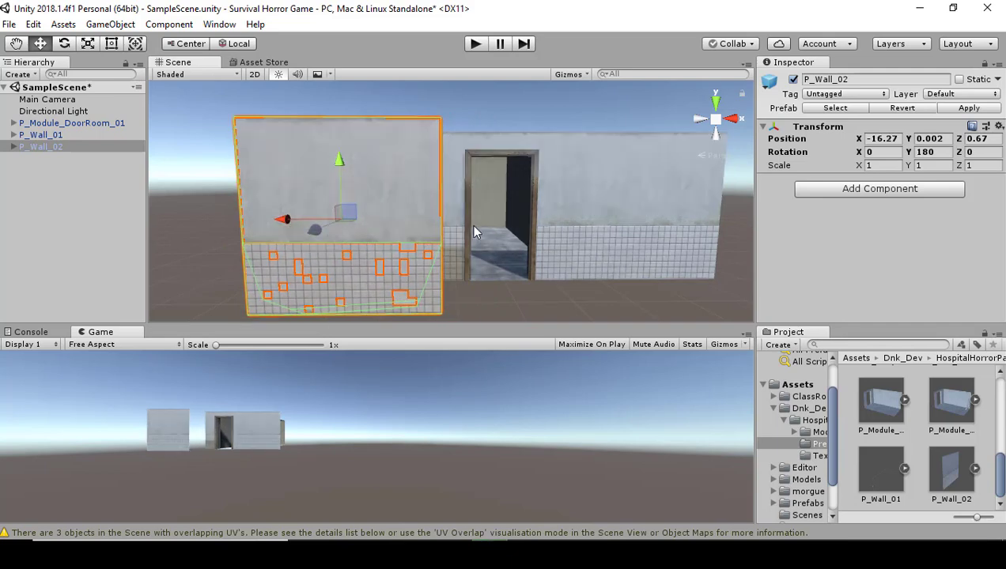
{"action": "left_click_drag", "start_coordinate": [474, 232], "coordinate": [313, 224], "text": "alt"}
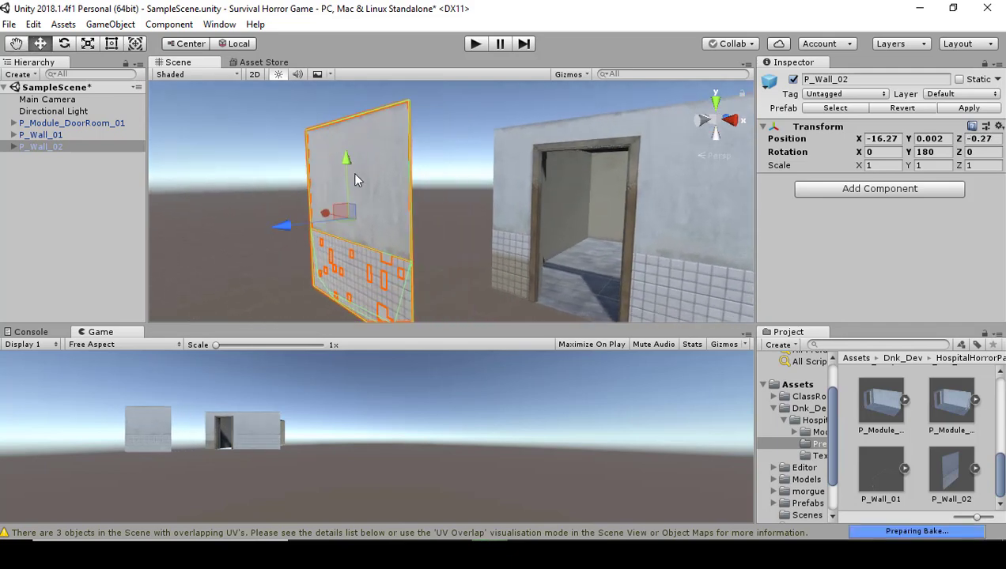
Step: Align P_Wall_02 beside the door room module's front wall at about X -17.09, Y 0.093, Z 2.38
{"action": "mouse_move", "coordinate": [347, 162]}
{"action": "left_mouse_down"}
{"action": "mouse_move", "coordinate": [345, 127]}
{"action": "mouse_move", "coordinate": [353, 169]}
{"action": "mouse_move", "coordinate": [353, 134]}
{"action": "mouse_move", "coordinate": [337, 224]}
{"action": "mouse_move", "coordinate": [321, 234]}
{"action": "mouse_move", "coordinate": [295, 229]}
{"action": "mouse_move", "coordinate": [280, 197]}
{"action": "mouse_move", "coordinate": [345, 220]}
{"action": "mouse_move", "coordinate": [261, 188]}
{"action": "mouse_move", "coordinate": [341, 214]}
{"action": "mouse_move", "coordinate": [299, 193]}
{"action": "mouse_move", "coordinate": [251, 254]}
{"action": "mouse_move", "coordinate": [263, 248]}
{"action": "mouse_move", "coordinate": [241, 247]}
{"action": "mouse_move", "coordinate": [300, 231]}
{"action": "mouse_move", "coordinate": [392, 245]}
{"action": "mouse_move", "coordinate": [223, 257]}
{"action": "mouse_move", "coordinate": [357, 244]}
{"action": "mouse_move", "coordinate": [270, 273]}
{"action": "left_mouse_up"}
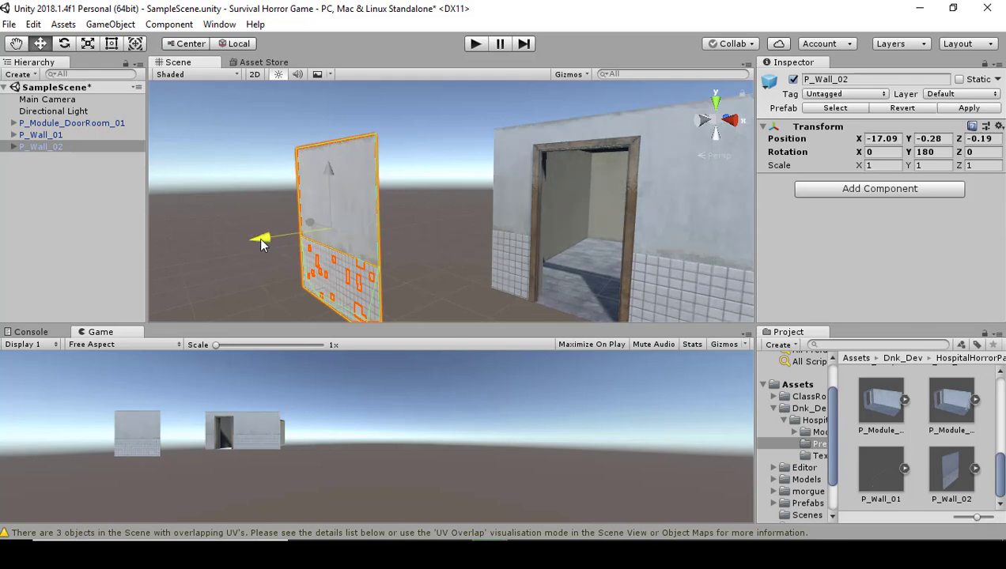
{"action": "left_click_drag", "start_coordinate": [261, 239], "coordinate": [378, 218]}
{"action": "right_click_drag", "start_coordinate": [384, 221], "coordinate": [427, 263]}
{"action": "left_click_drag", "start_coordinate": [400, 251], "coordinate": [410, 218]}
{"action": "right_click_drag", "start_coordinate": [409, 218], "coordinate": [394, 240]}
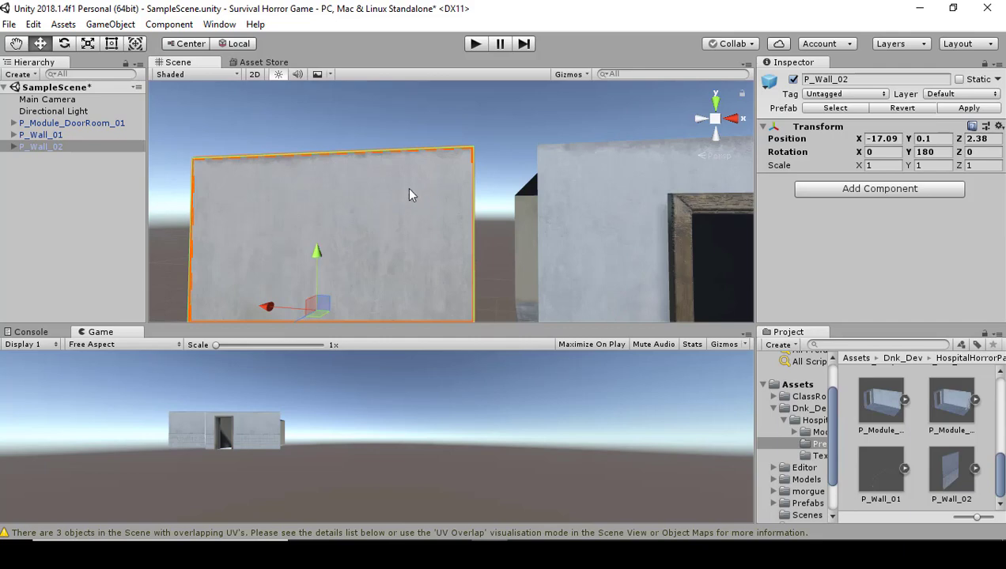
{"action": "left_click_drag", "start_coordinate": [314, 254], "coordinate": [315, 255]}
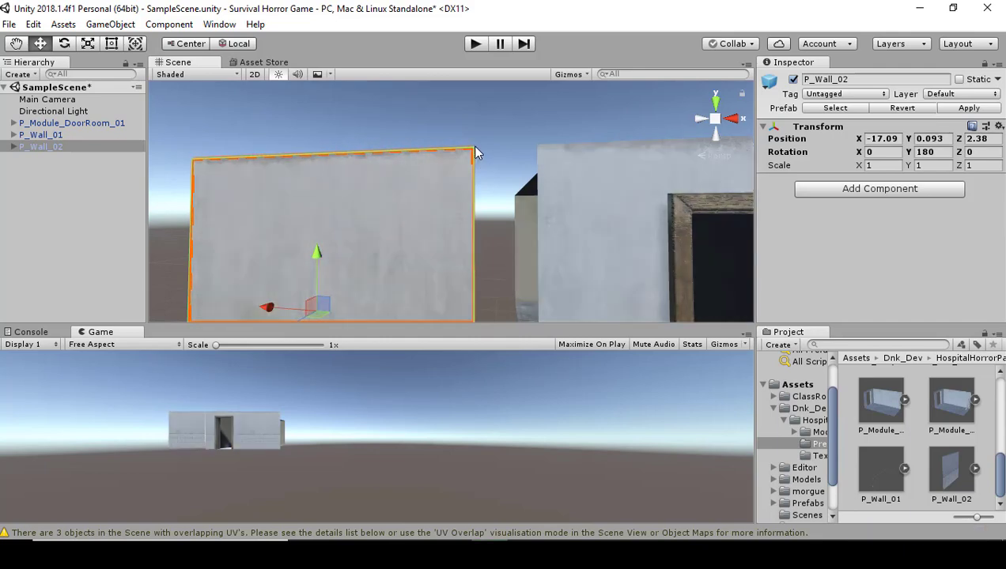
Step: Vertex-snap P_Wall_02's upper corner to the adjacent upper corner of the door room module's front wall, and deselect it
{"action": "key", "text": "v"}
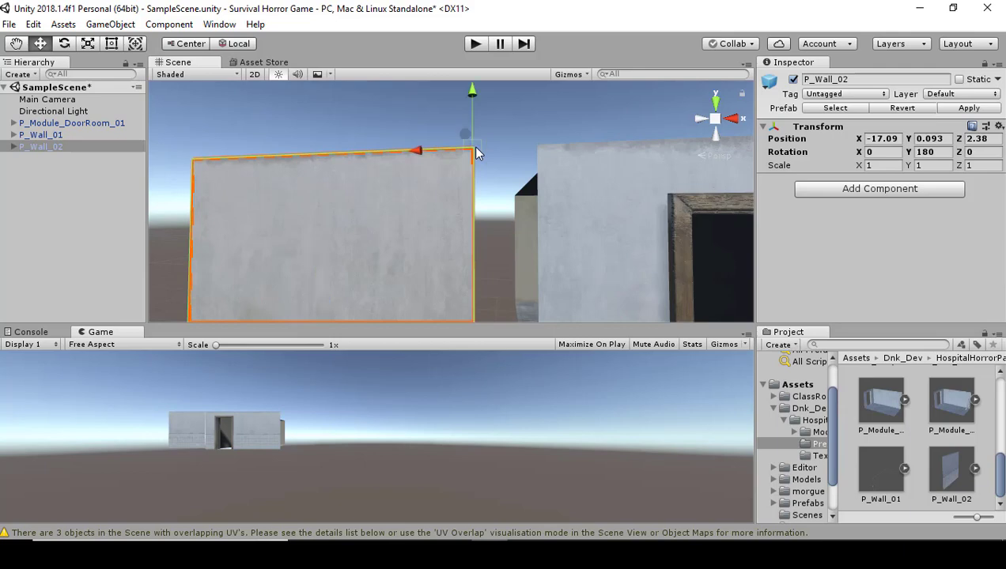
{"action": "left_click_drag", "start_coordinate": [476, 150], "coordinate": [512, 151]}
{"action": "left_click", "coordinate": [457, 133]}
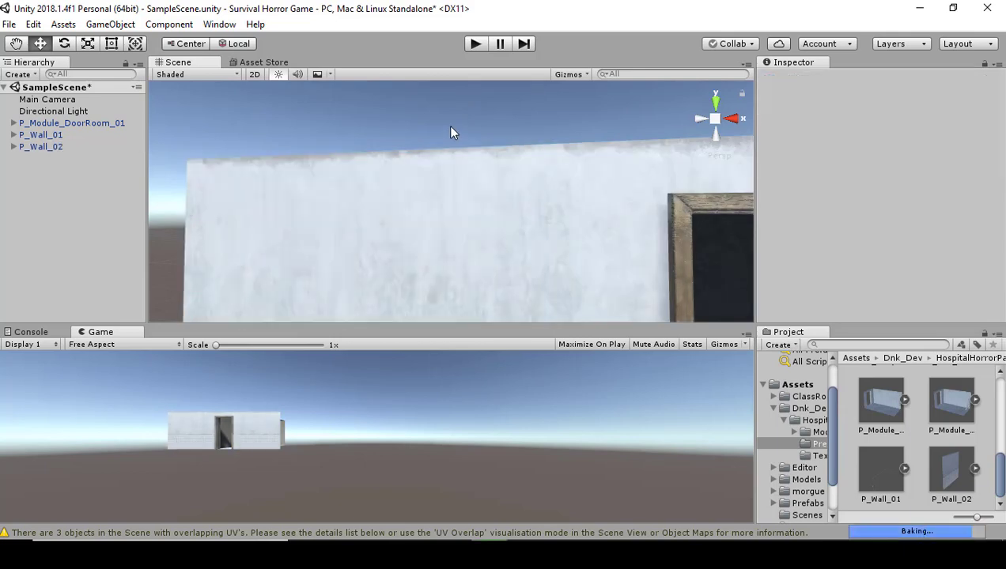
{"action": "left_click_drag", "start_coordinate": [453, 130], "coordinate": [523, 210], "text": "alt"}
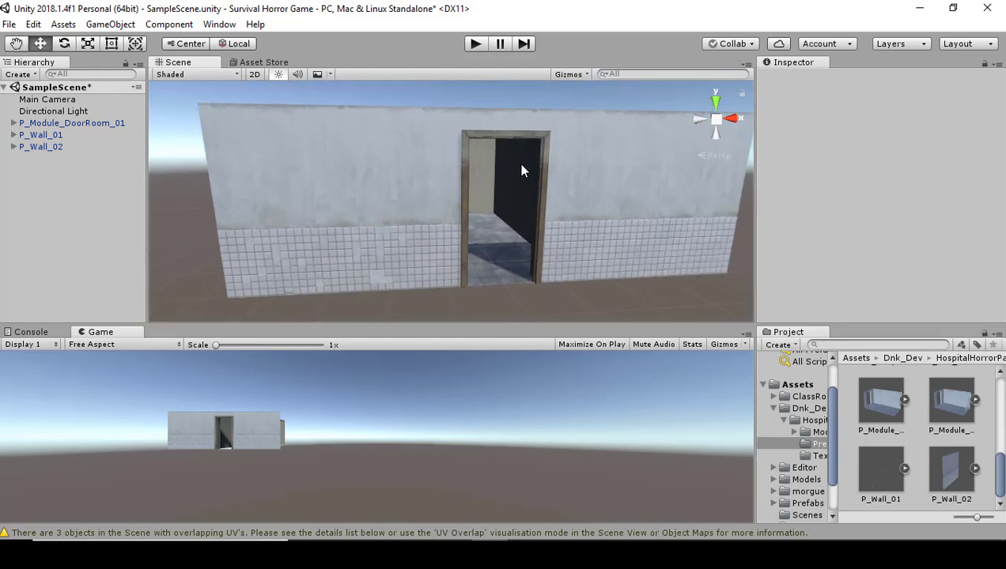
Step: Duplicate the door room module together with P_Wall_02, and move the copies along X just past the free end of P_Wall_02
{"action": "left_click", "coordinate": [550, 163]}
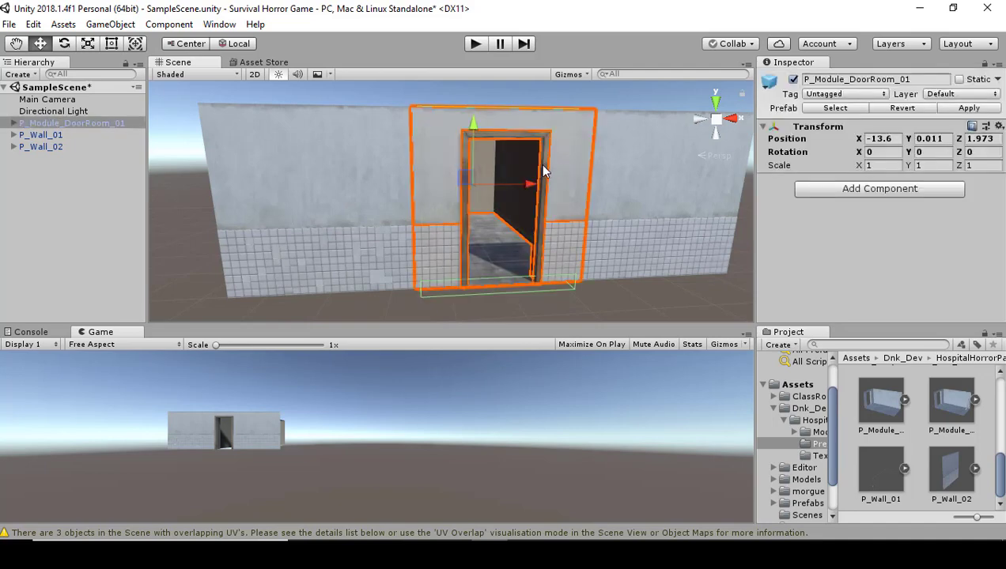
{"action": "left_click", "coordinate": [344, 195], "text": "shift"}
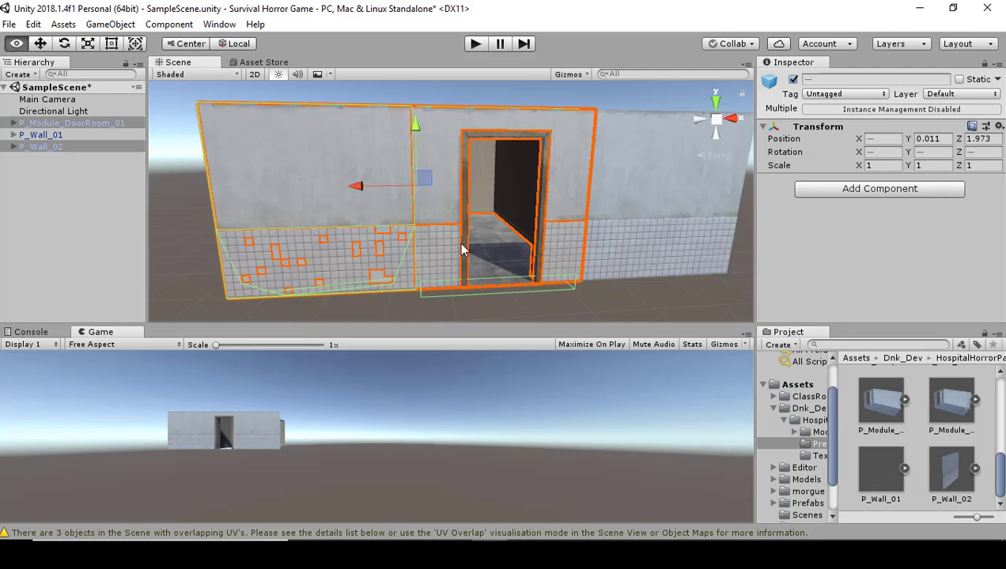
{"action": "left_click_drag", "start_coordinate": [460, 247], "coordinate": [411, 217], "text": "alt"}
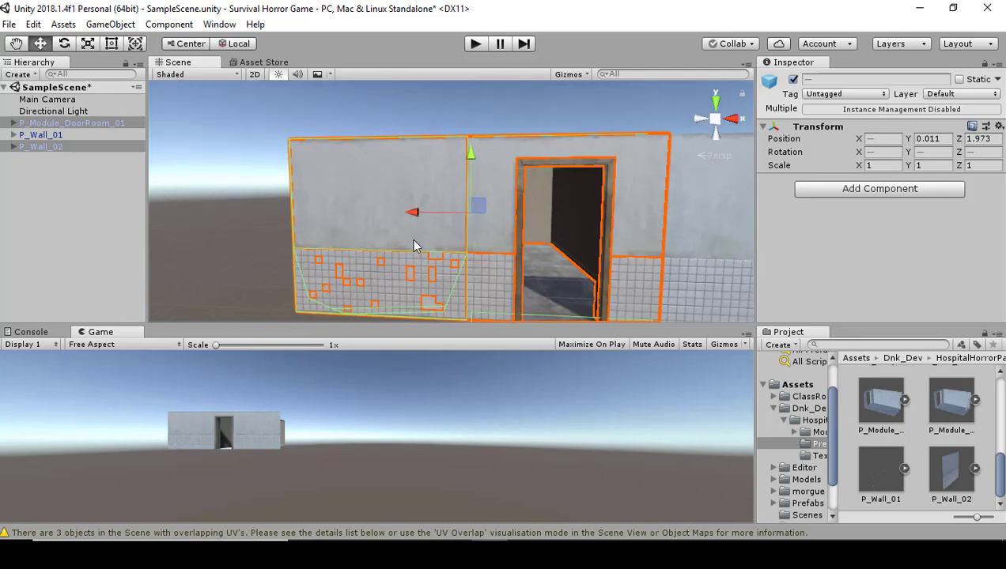
{"action": "key", "text": "ctrl+d"}
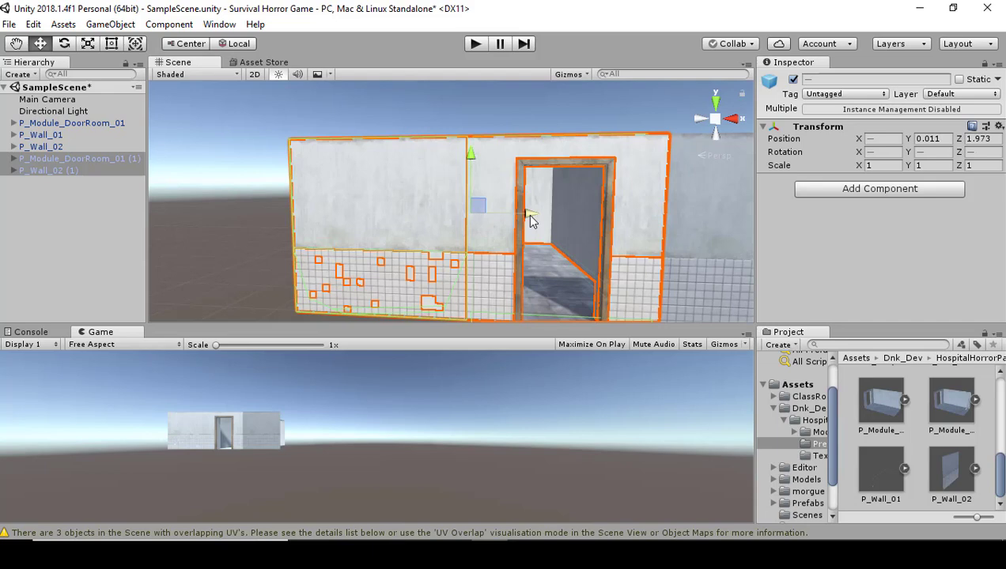
{"action": "left_click_drag", "start_coordinate": [527, 214], "coordinate": [340, 227]}
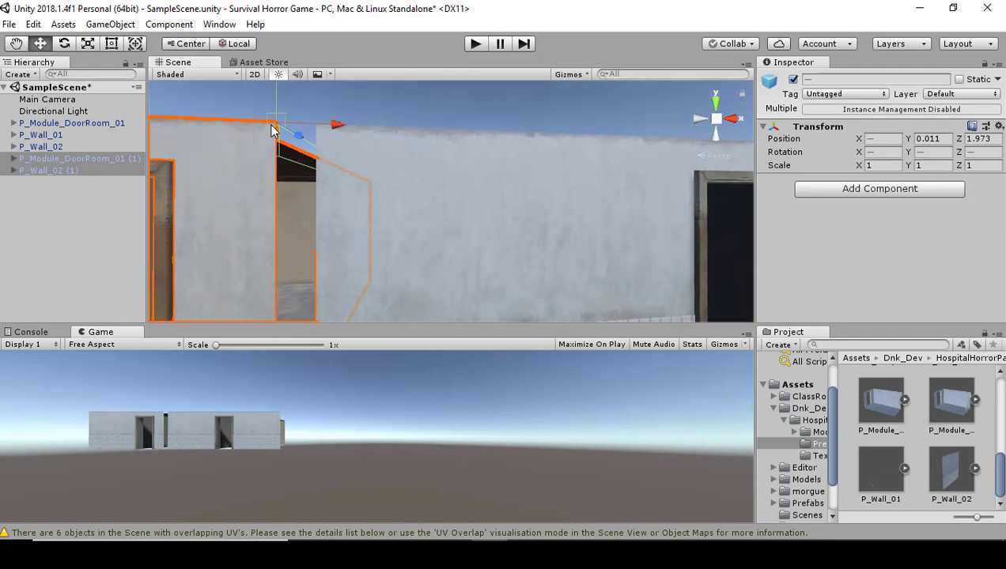
Step: Vertex-snap the duplicated room module's upper corner to the upper corner of P_Wall_02, and deselect the copies
{"action": "left_click_drag", "start_coordinate": [273, 129], "coordinate": [289, 131]}
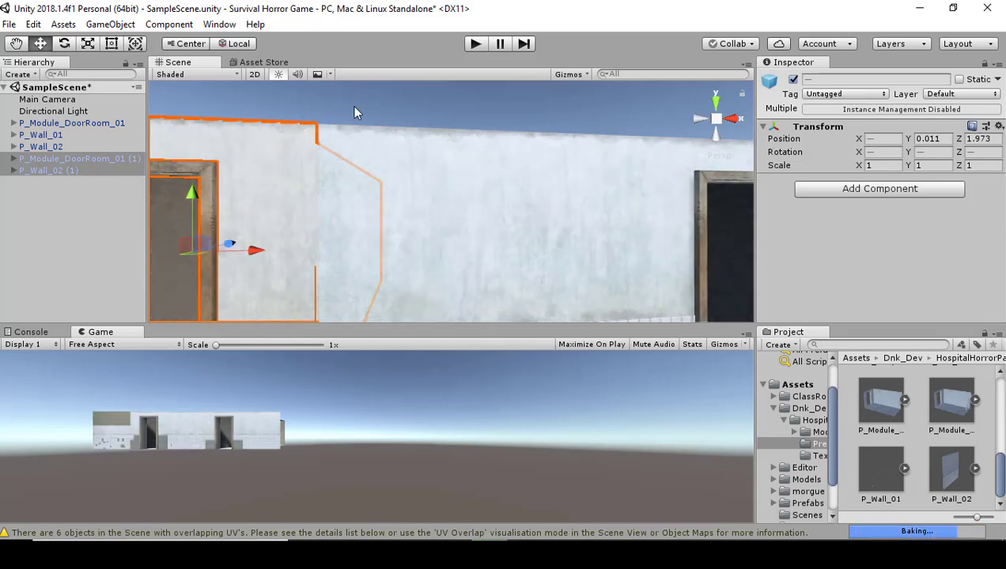
{"action": "left_click", "coordinate": [352, 106]}
{"action": "left_click_drag", "start_coordinate": [351, 115], "coordinate": [448, 223], "text": "alt"}
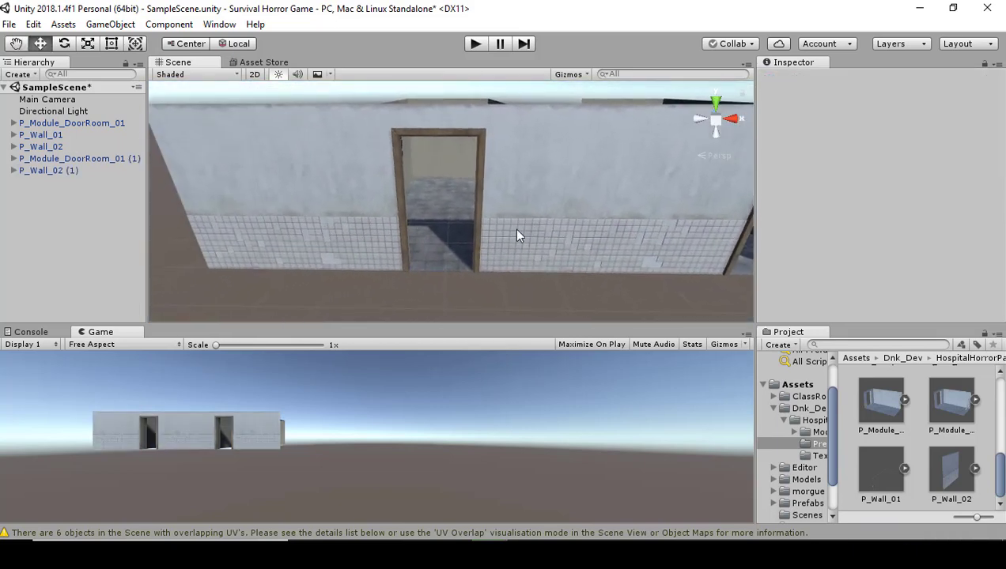
Step: Duplicate P_Module_DoorRoom_01 (1) together with P_Wall_02 (1), and move the new copies along X past the end of the wall row
{"action": "left_click", "coordinate": [495, 196]}
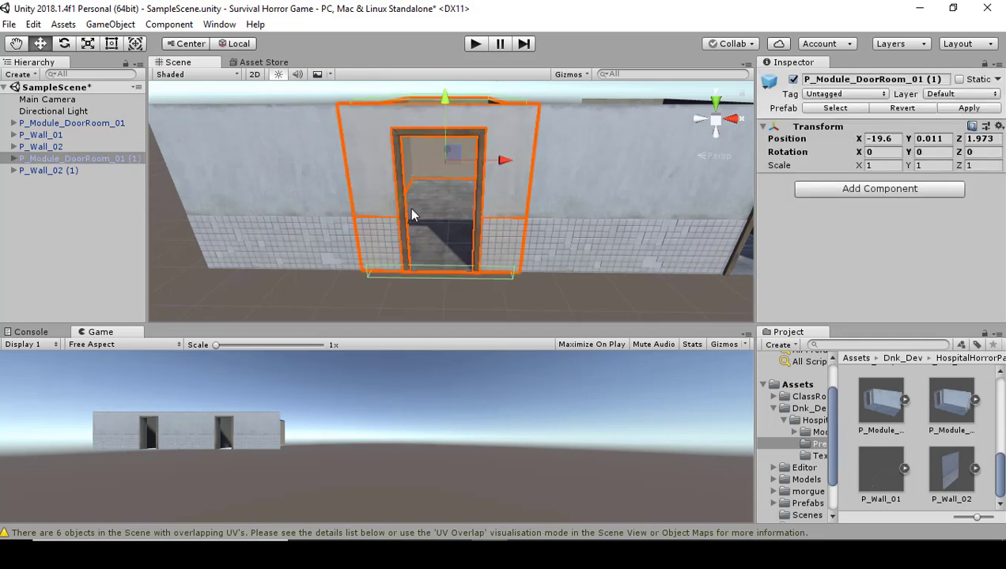
{"action": "left_click", "coordinate": [332, 221], "text": "shift"}
{"action": "left_click_drag", "start_coordinate": [339, 229], "coordinate": [391, 246], "text": "alt"}
{"action": "key", "text": "ctrl+d"}
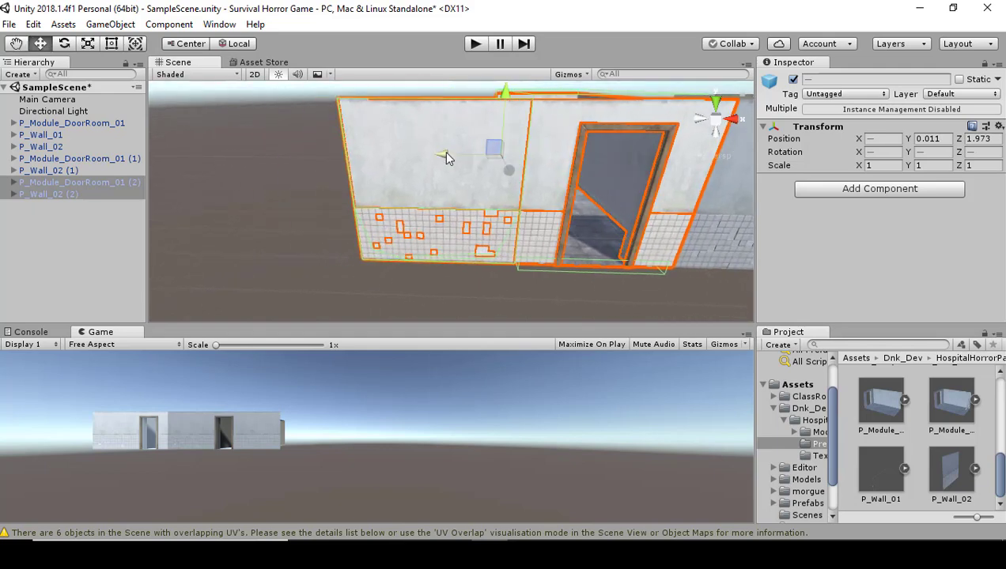
{"action": "left_click_drag", "start_coordinate": [443, 151], "coordinate": [326, 168]}
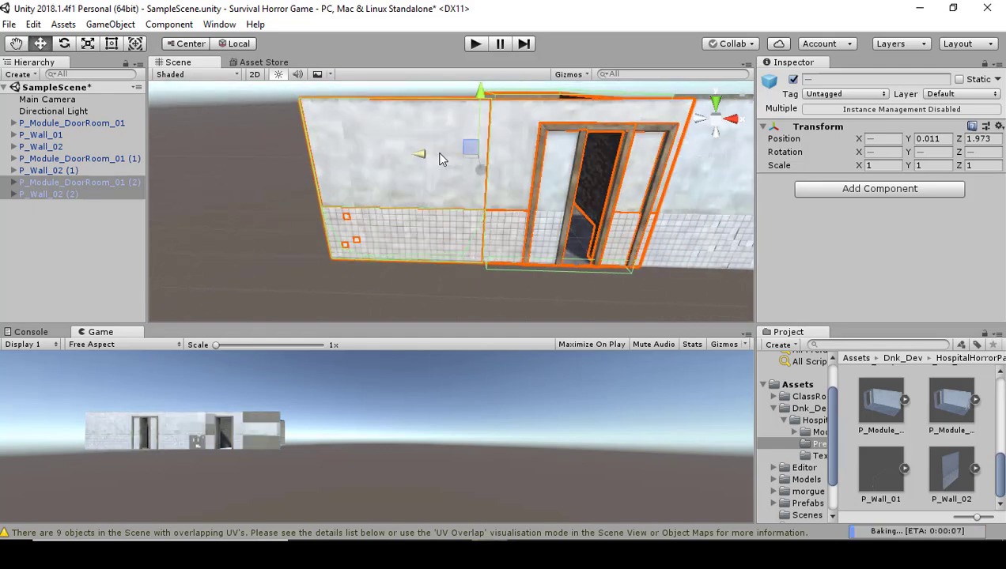
{"action": "left_click_drag", "start_coordinate": [441, 158], "coordinate": [398, 161]}
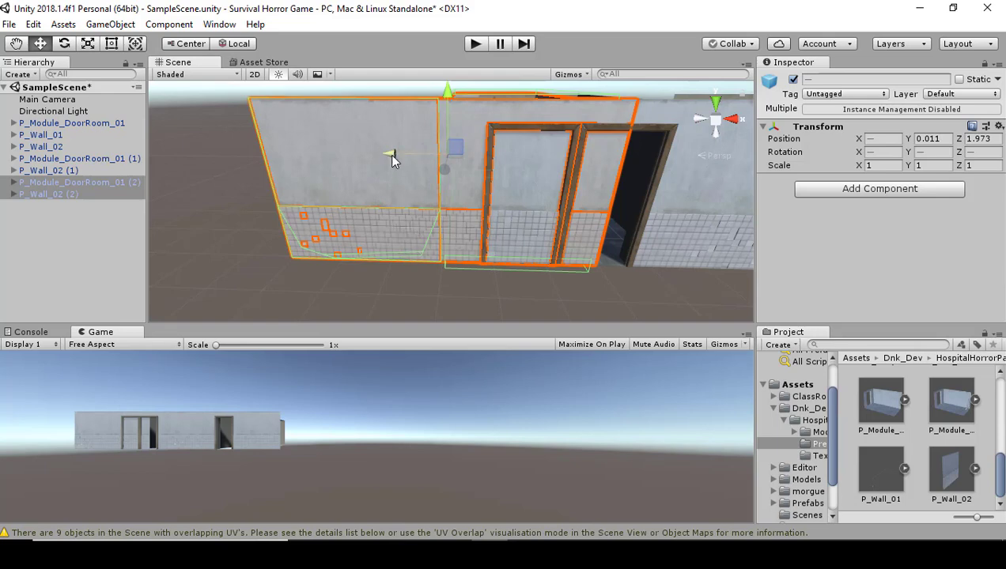
{"action": "left_click_drag", "start_coordinate": [389, 154], "coordinate": [217, 156]}
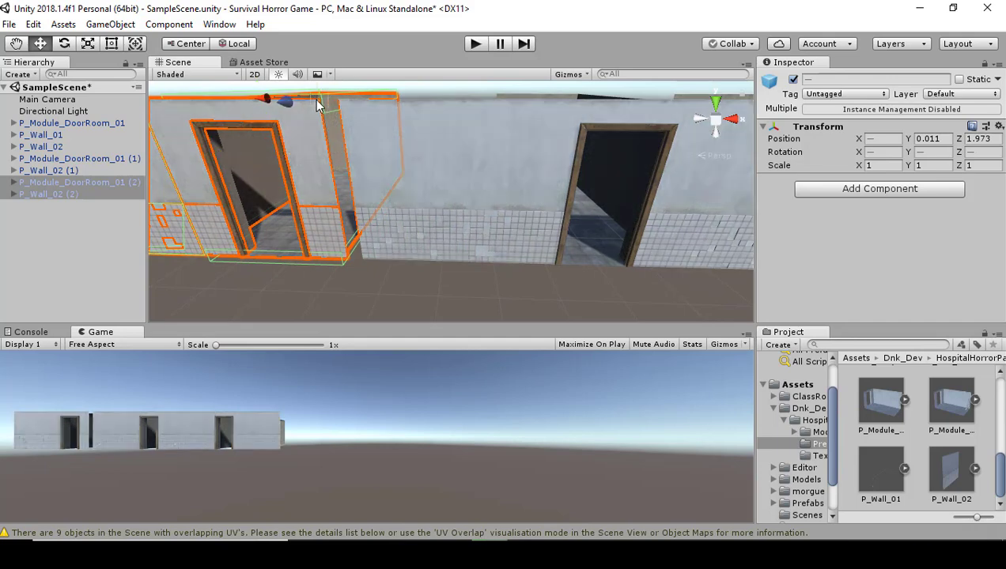
Step: Vertex-snap the upper corner of P_Module_DoorRoom_01 (2) with P_Wall_02 (2) to the adjacent wall's upper corner, and deselect both
{"action": "left_click_drag", "start_coordinate": [317, 105], "coordinate": [330, 105]}
{"action": "left_click", "coordinate": [407, 281]}
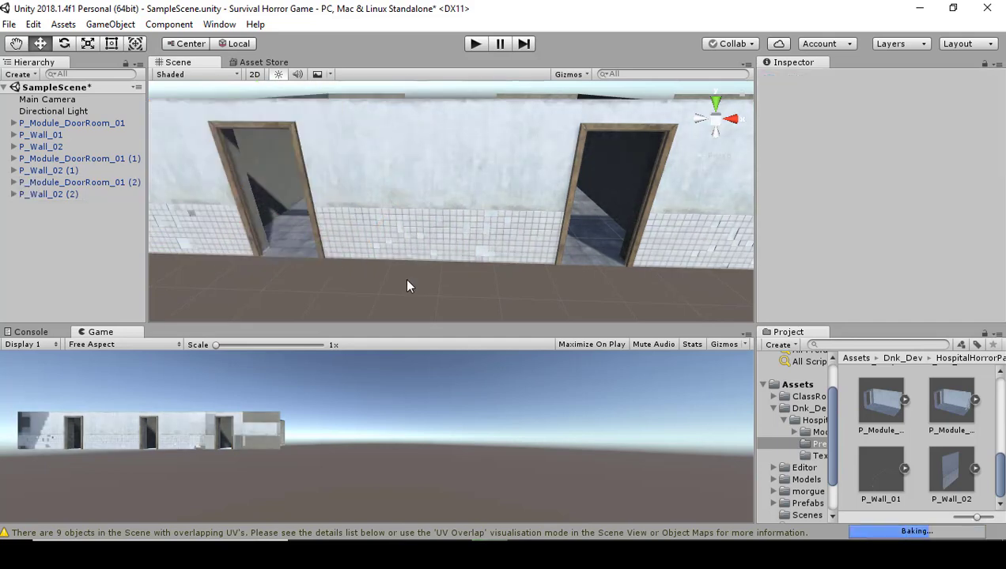
Step: Duplicate P_Wall_02 (2) at the end of the row, and move the copy along X to about -31.93, past the row's free end
{"action": "left_click_drag", "start_coordinate": [408, 270], "coordinate": [435, 222], "text": "alt"}
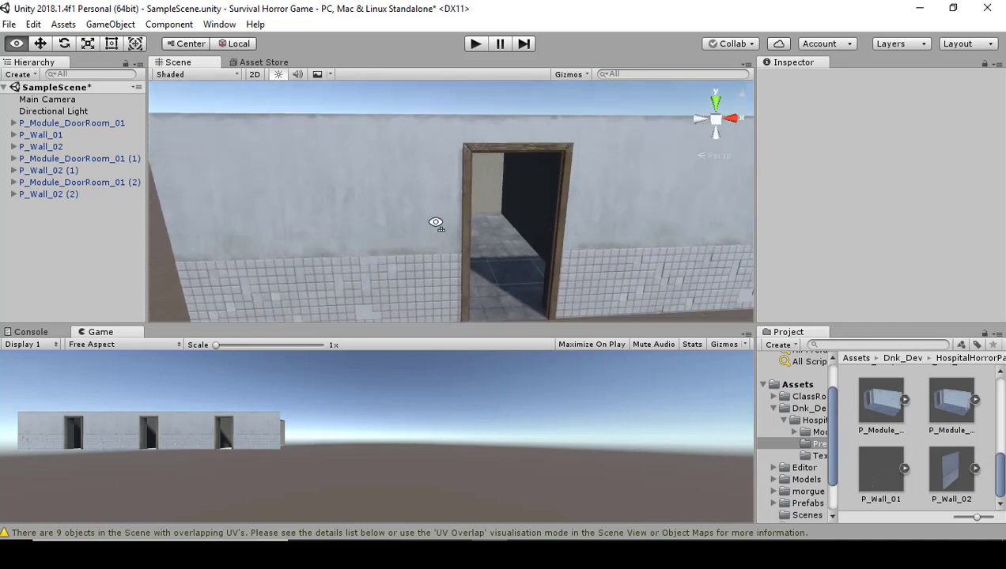
{"action": "left_click", "coordinate": [338, 253]}
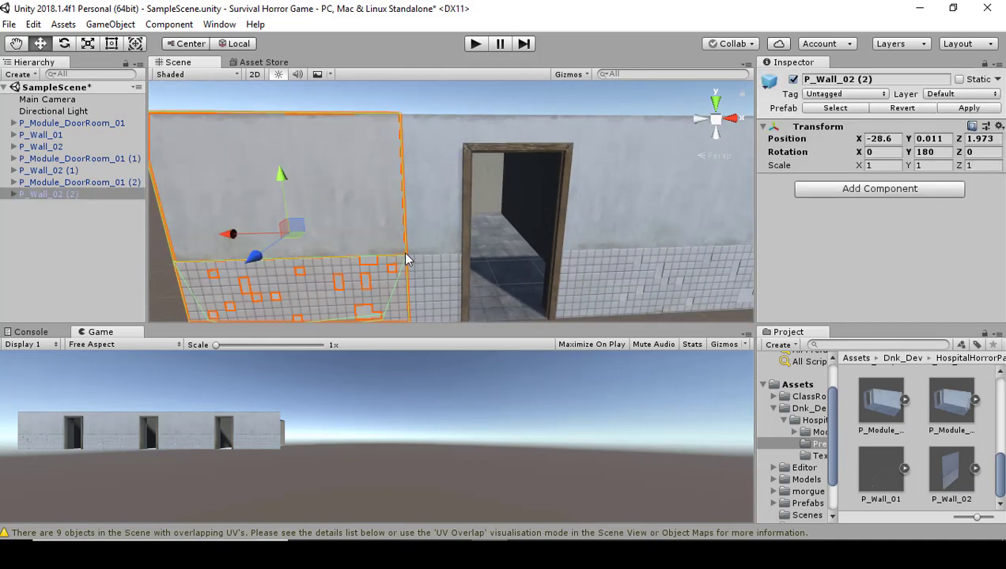
{"action": "left_click_drag", "start_coordinate": [405, 259], "coordinate": [462, 223], "text": "alt"}
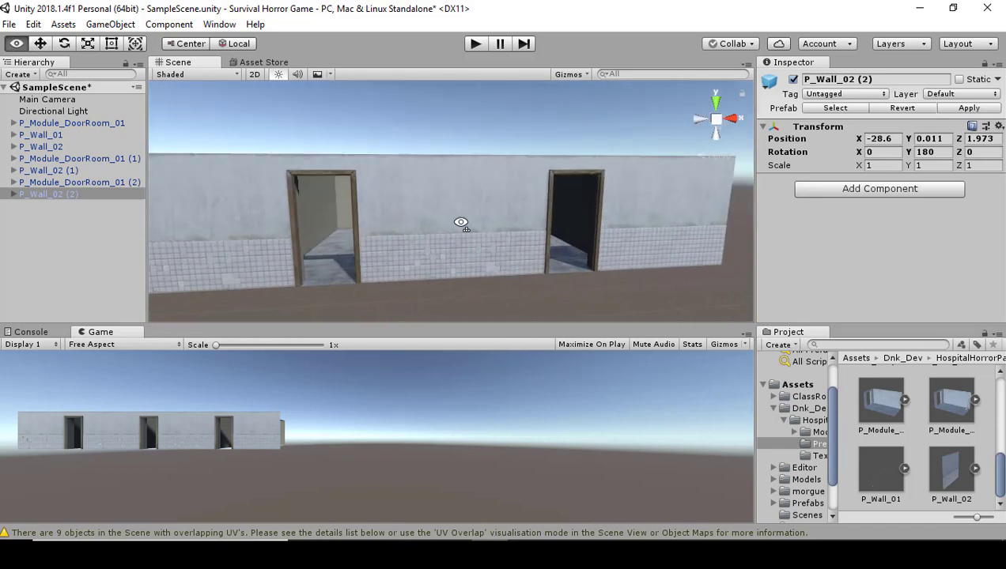
{"action": "left_click", "coordinate": [644, 234]}
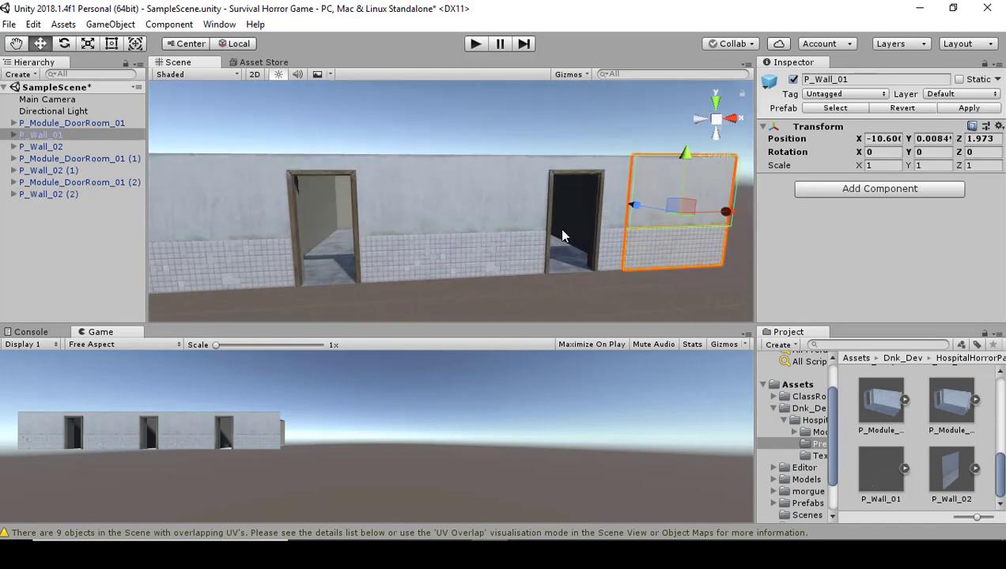
{"action": "left_click_drag", "start_coordinate": [561, 235], "coordinate": [426, 266], "text": "alt"}
{"action": "left_click", "coordinate": [385, 236]}
{"action": "key", "text": "ctrl+d"}
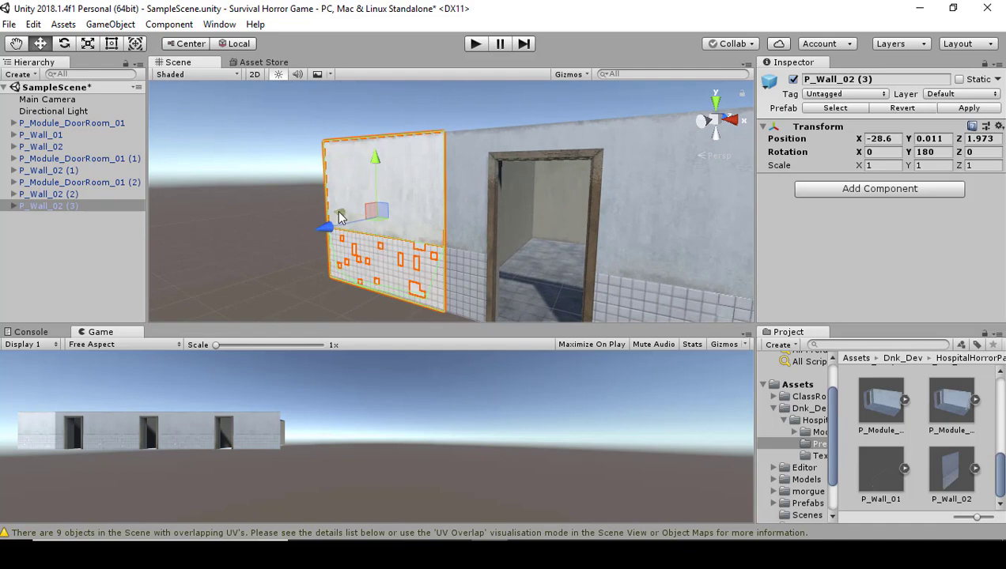
{"action": "left_click_drag", "start_coordinate": [350, 212], "coordinate": [220, 206]}
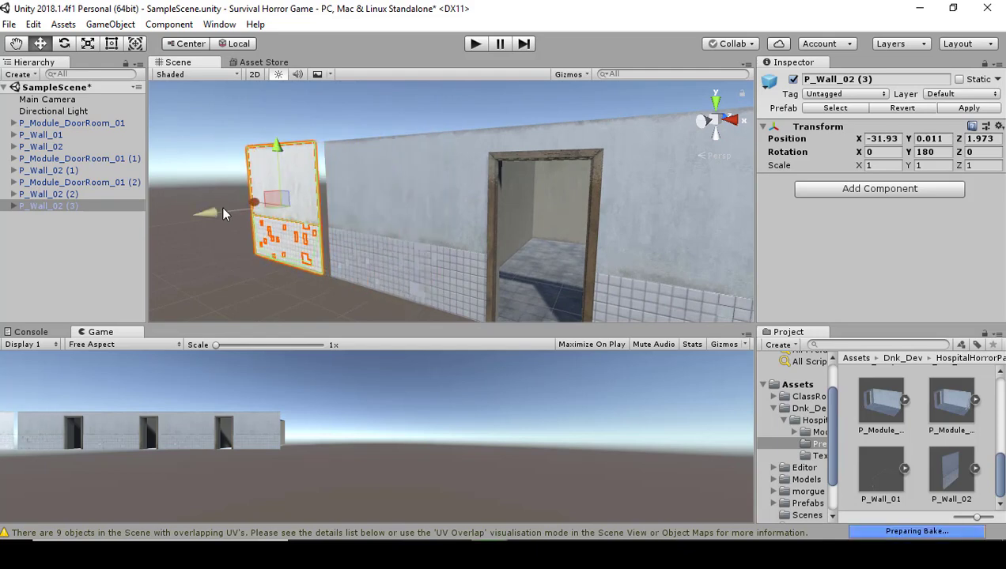
Step: Set the Y rotation of P_Wall_02 (3) to 90
{"action": "left_click", "coordinate": [925, 152]}
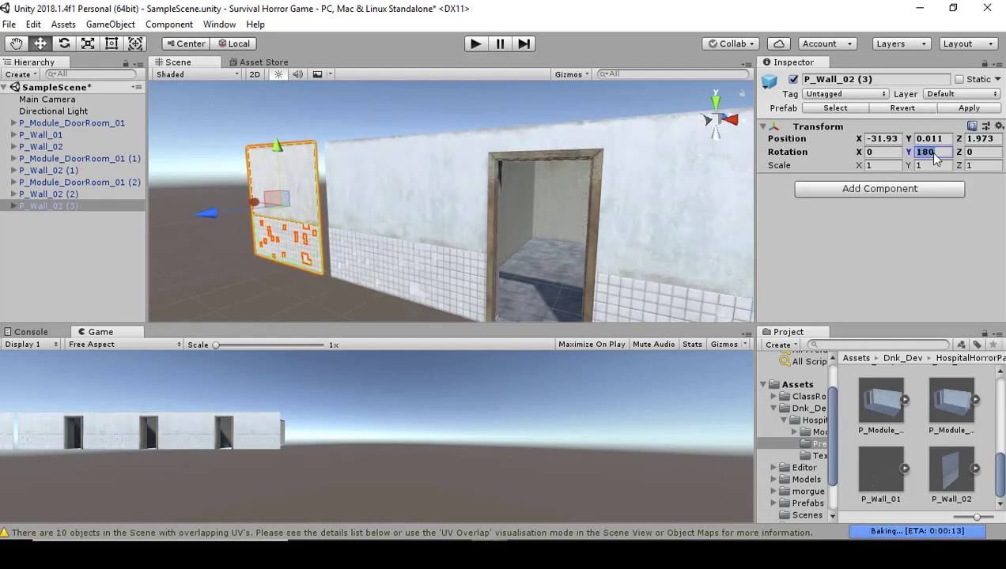
{"action": "type", "text": "0"}
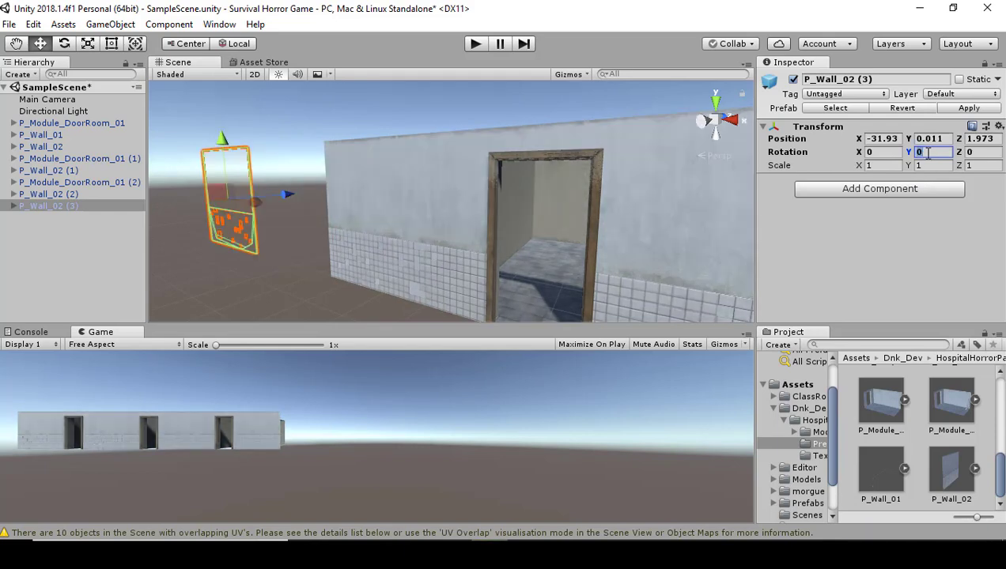
{"action": "type", "text": "90"}
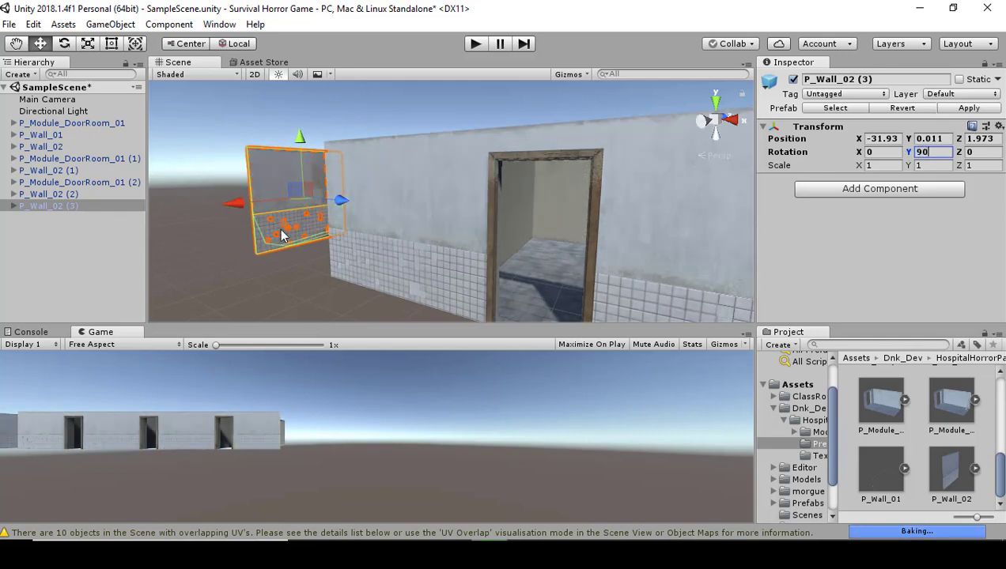
Step: Move P_Wall_02 (3) to the row's free end, and vertex-snap its upper corner to the end wall's upper corner to form a right-angled corner
{"action": "left_click_drag", "start_coordinate": [237, 214], "coordinate": [187, 237]}
{"action": "left_click_drag", "start_coordinate": [301, 233], "coordinate": [293, 253], "text": "alt"}
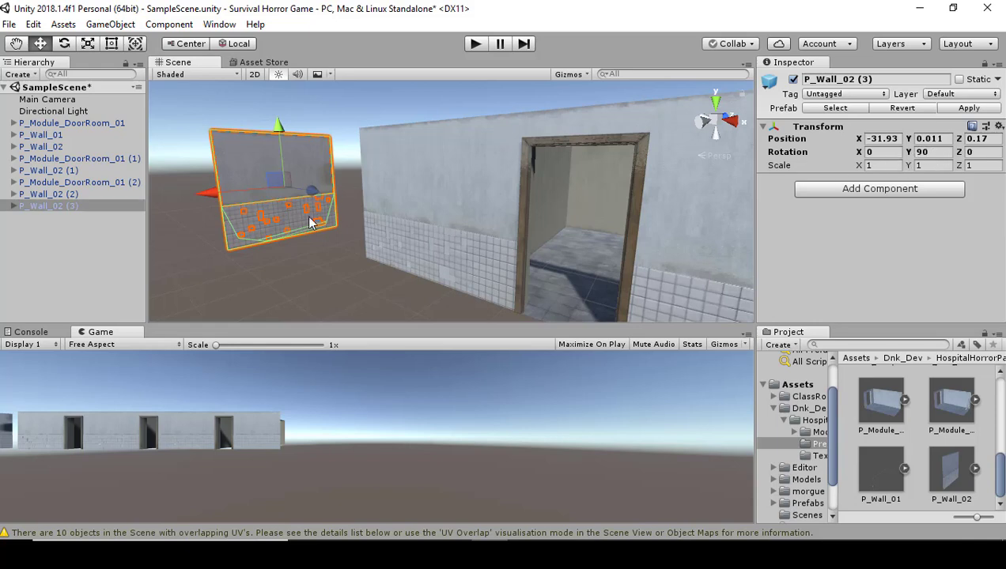
{"action": "left_click_drag", "start_coordinate": [382, 261], "coordinate": [490, 258], "text": "alt"}
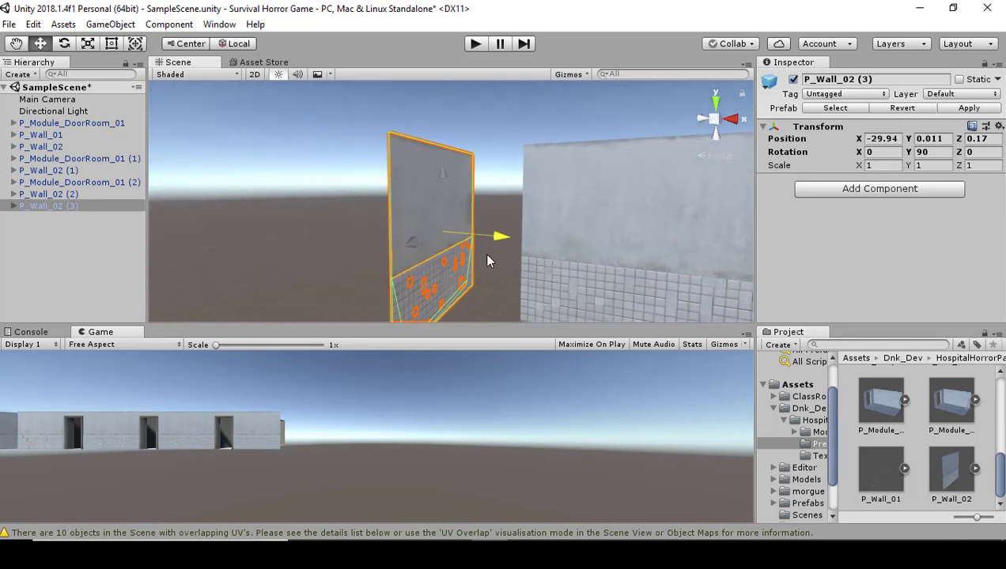
{"action": "left_click_drag", "start_coordinate": [426, 253], "coordinate": [378, 255]}
{"action": "left_click_drag", "start_coordinate": [316, 241], "coordinate": [362, 240]}
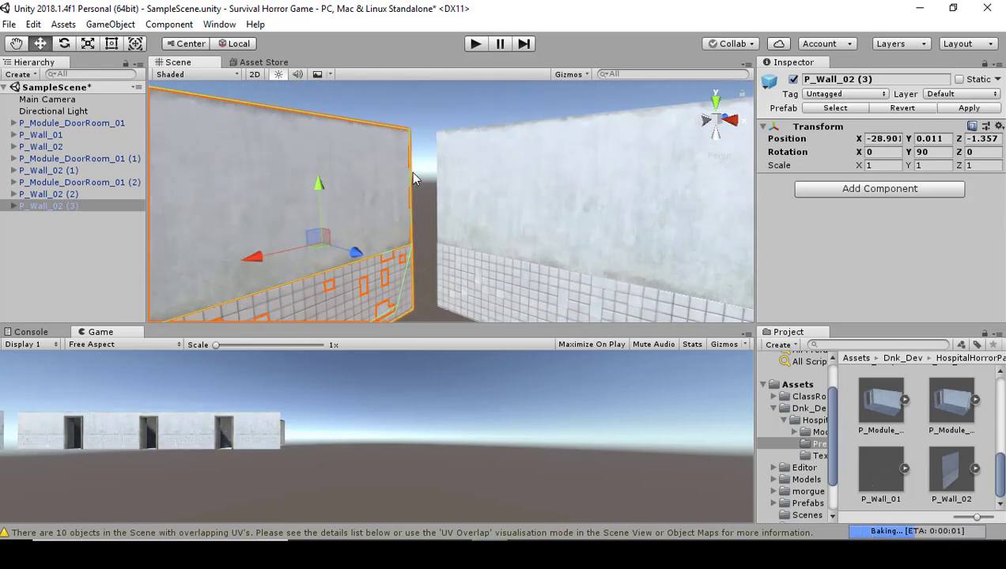
{"action": "left_click_drag", "start_coordinate": [252, 258], "coordinate": [255, 253]}
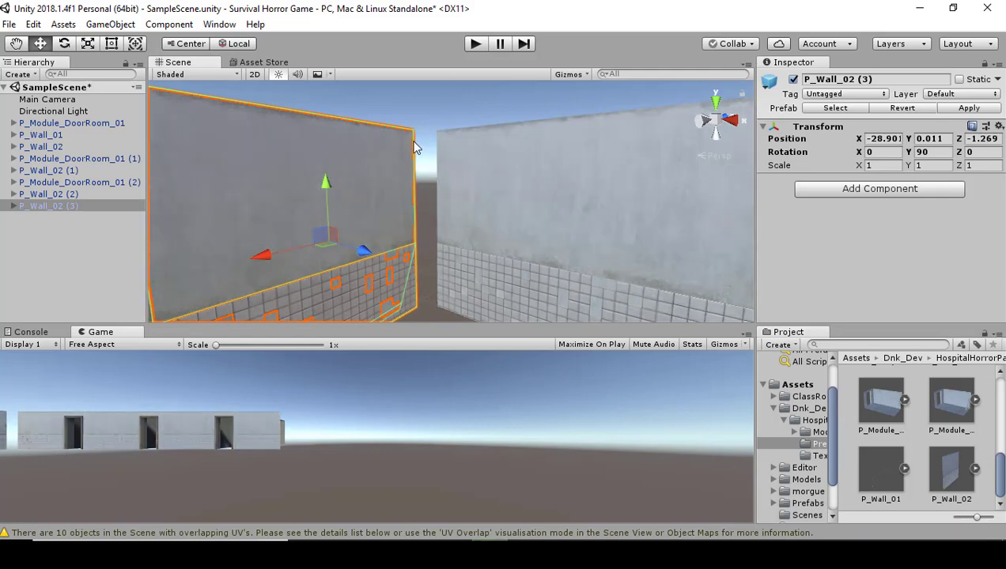
{"action": "key", "text": "v"}
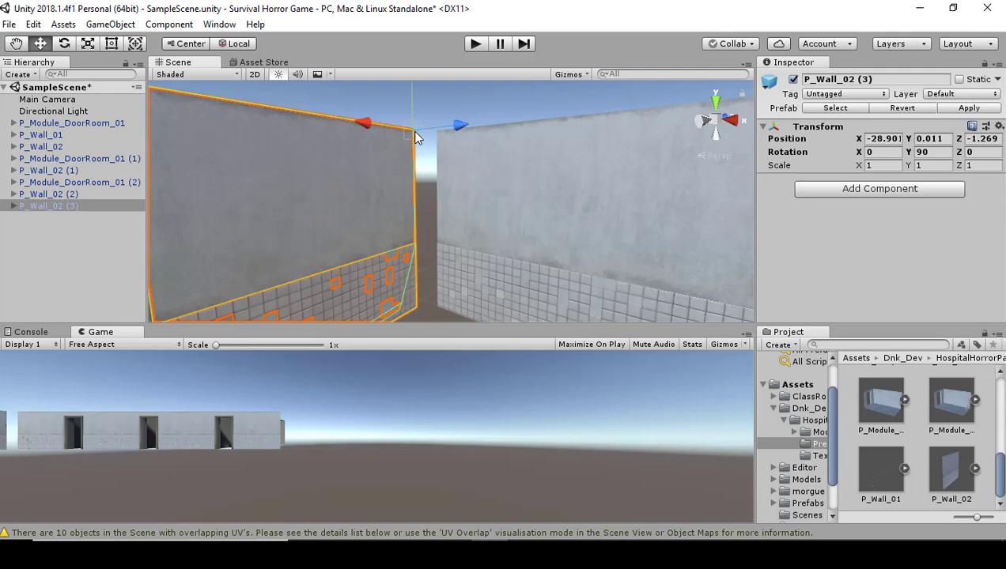
{"action": "left_click_drag", "start_coordinate": [417, 136], "coordinate": [419, 133]}
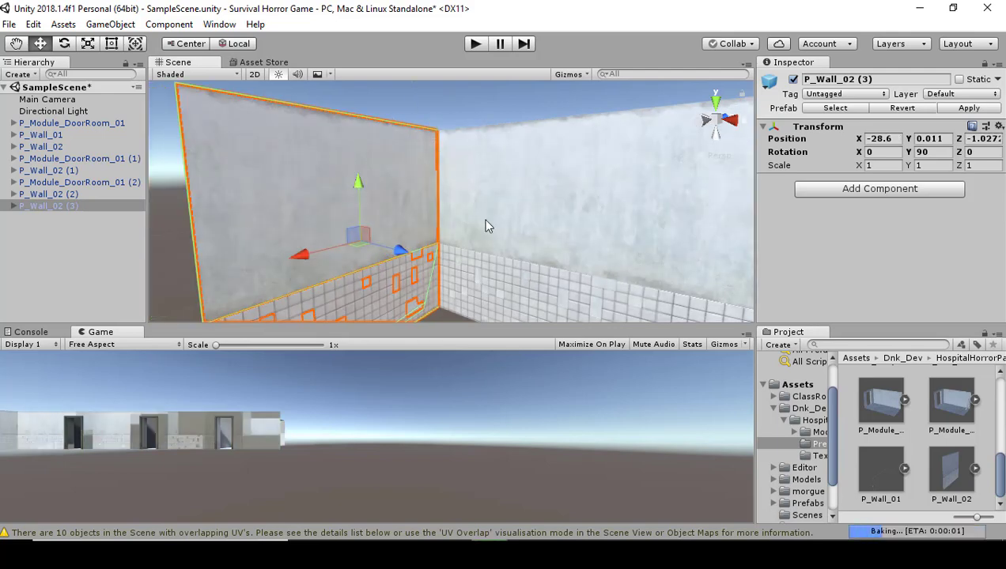
Step: Duplicate P_Module_DoorRoom_01 (2), and move the copy out in front of the row to about X -28.51, Z -2.86
{"action": "mouse_move", "coordinate": [483, 219]}
{"action": "left_mouse_down", "text": "alt"}
{"action": "mouse_move", "coordinate": [276, 273]}
{"action": "mouse_move", "coordinate": [243, 271]}
{"action": "mouse_move", "coordinate": [547, 268]}
{"action": "mouse_move", "coordinate": [581, 281]}
{"action": "mouse_move", "coordinate": [481, 238]}
{"action": "left_mouse_up", "text": "alt"}
{"action": "left_click", "coordinate": [481, 238]}
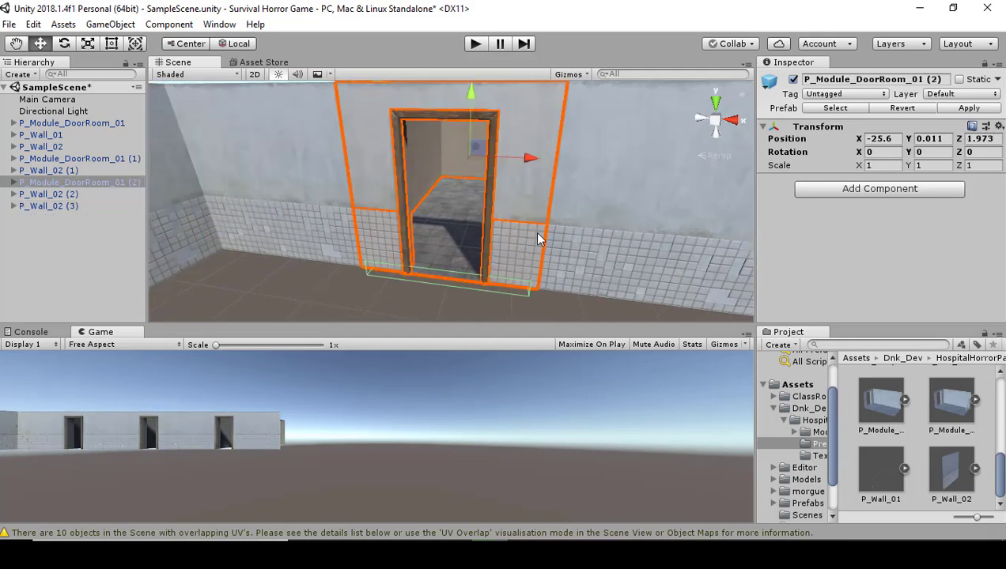
{"action": "key", "text": "ctrl+d"}
{"action": "left_click_drag", "start_coordinate": [525, 162], "coordinate": [364, 201]}
{"action": "left_click_drag", "start_coordinate": [363, 202], "coordinate": [211, 204], "text": "alt"}
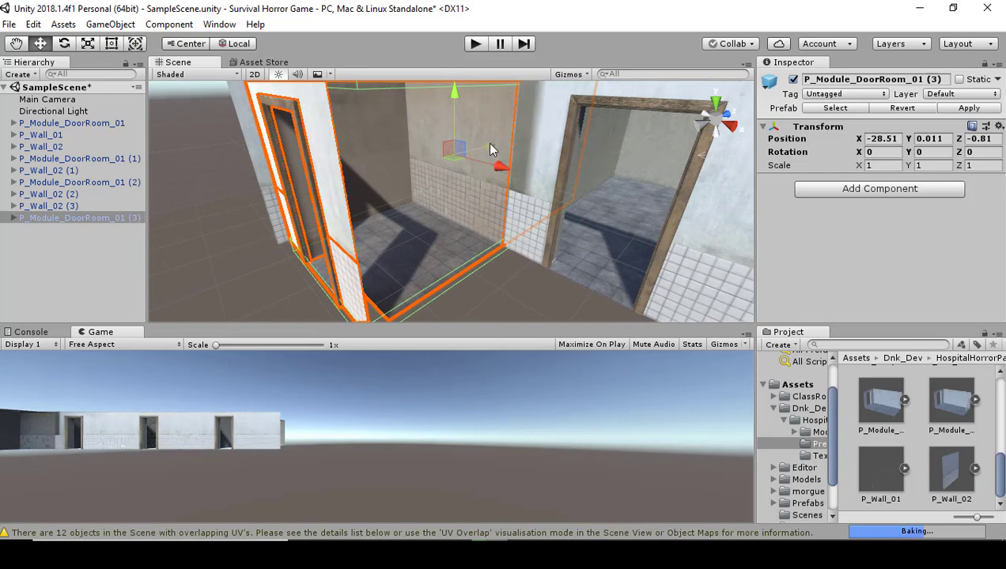
{"action": "left_click_drag", "start_coordinate": [452, 172], "coordinate": [353, 194]}
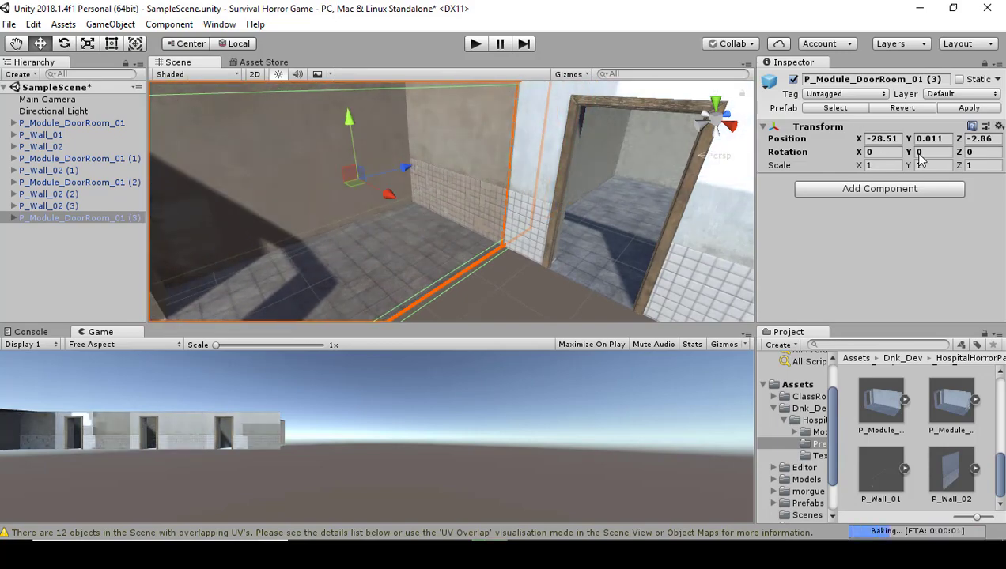
Step: Set the Y rotation of P_Module_DoorRoom_01 (3) to -90, so its doorway faces the same side as the perpendicular wall
{"action": "left_click_drag", "start_coordinate": [701, 227], "coordinate": [887, 163], "text": "alt"}
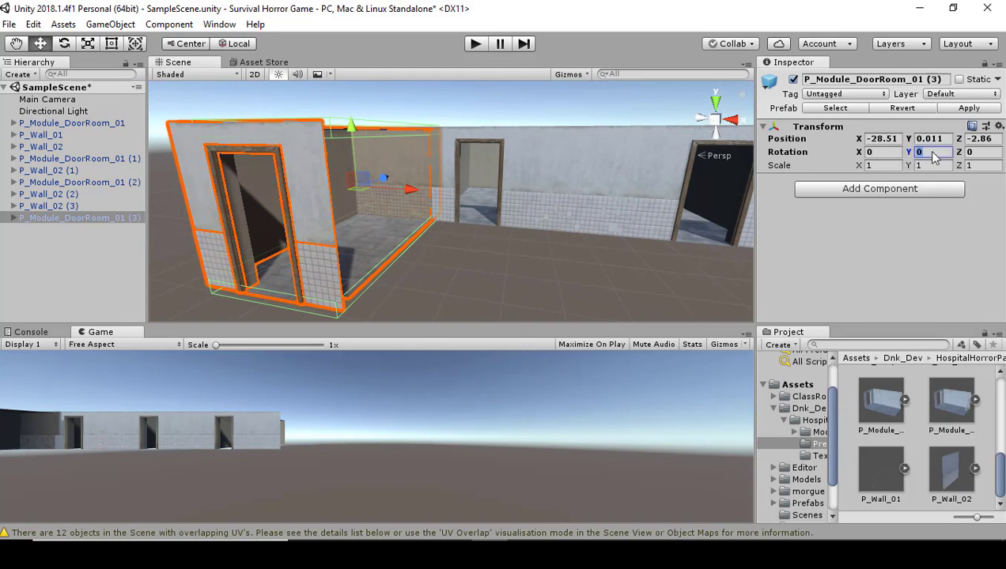
{"action": "key", "text": "BackSpace"}
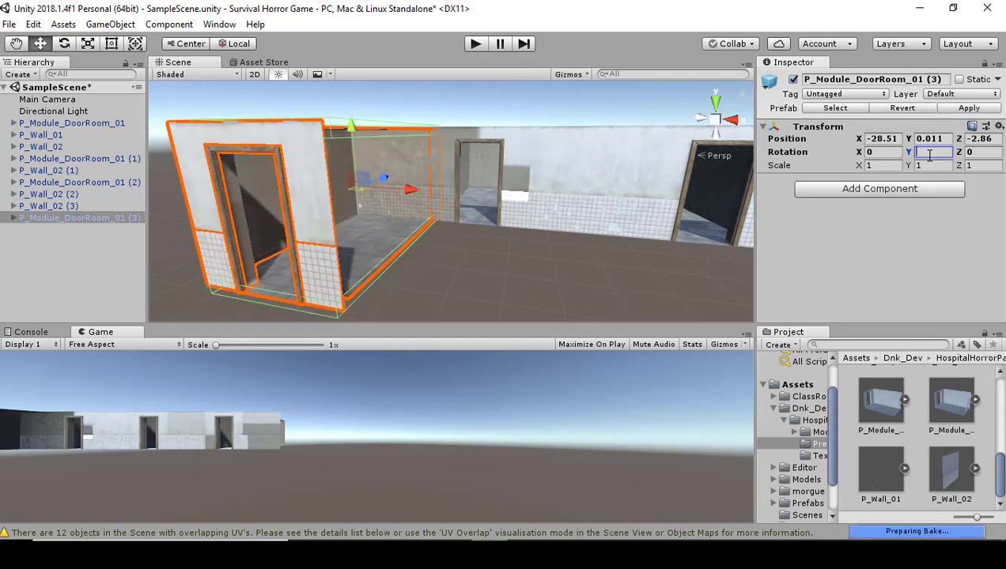
{"action": "type", "text": "0"}
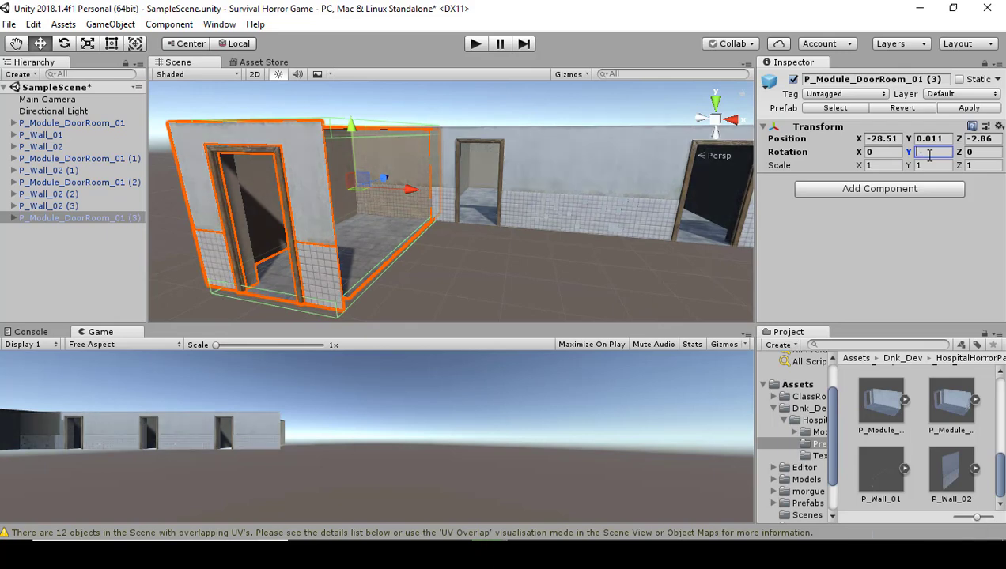
{"action": "type", "text": "180"}
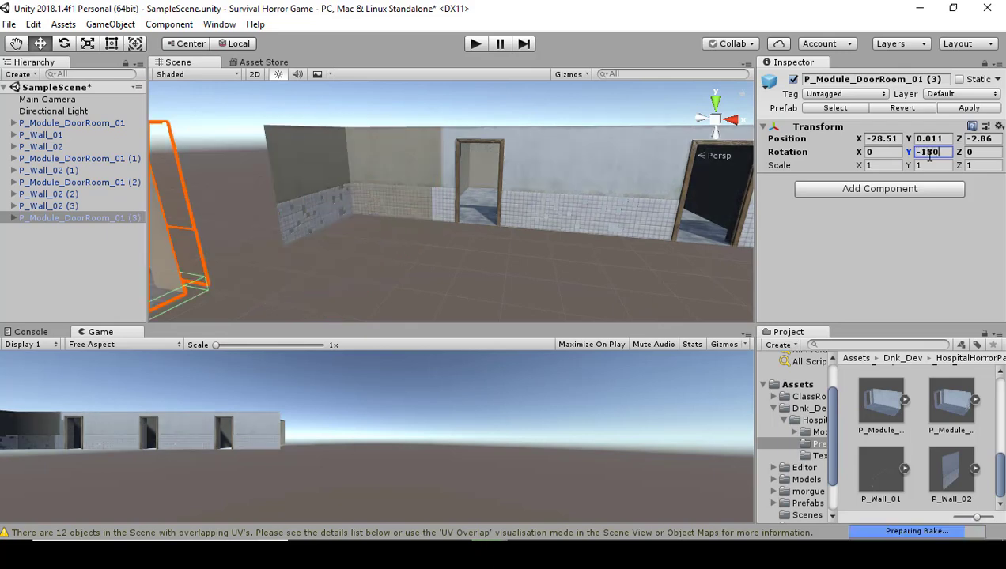
{"action": "right_click_drag", "start_coordinate": [473, 246], "coordinate": [256, 247]}
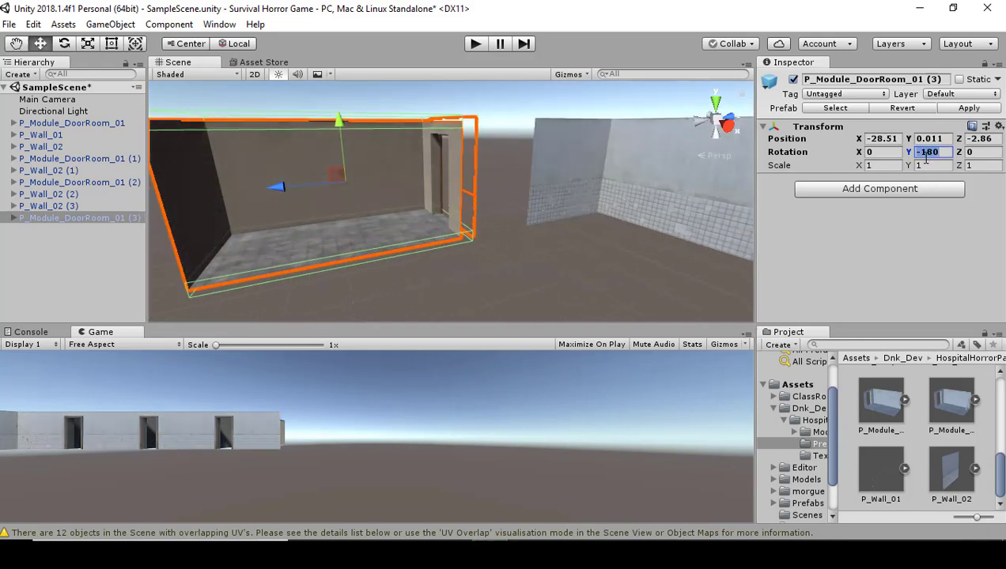
{"action": "type", "text": "-90"}
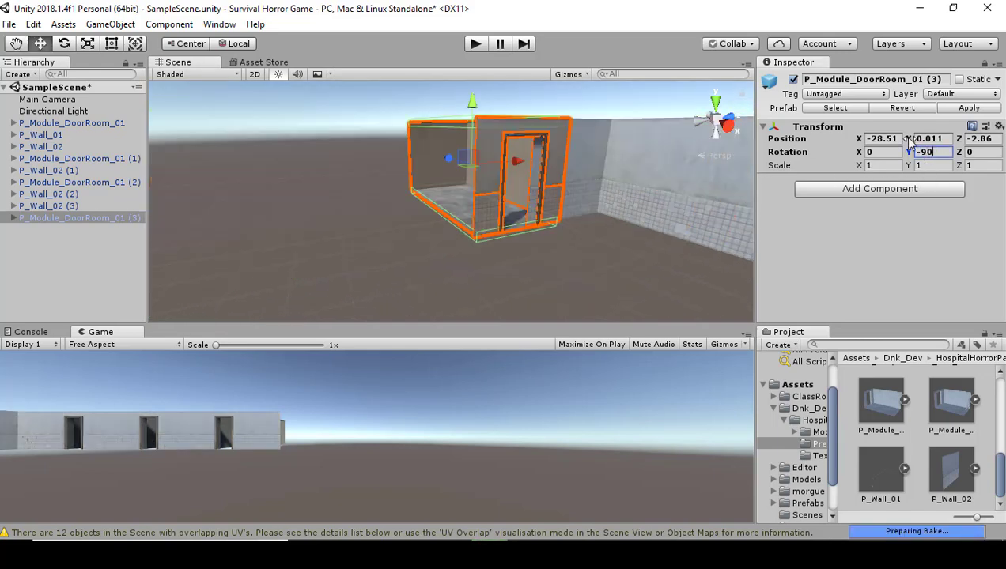
Step: Move P_Module_DoorRoom_01 (3) along Z past P_Wall_02 (3), vertex-snap its upper front corner to that wall's free upper corner, and deselect it
{"action": "right_click_drag", "start_coordinate": [669, 193], "coordinate": [571, 199]}
{"action": "left_click_drag", "start_coordinate": [545, 204], "coordinate": [508, 208]}
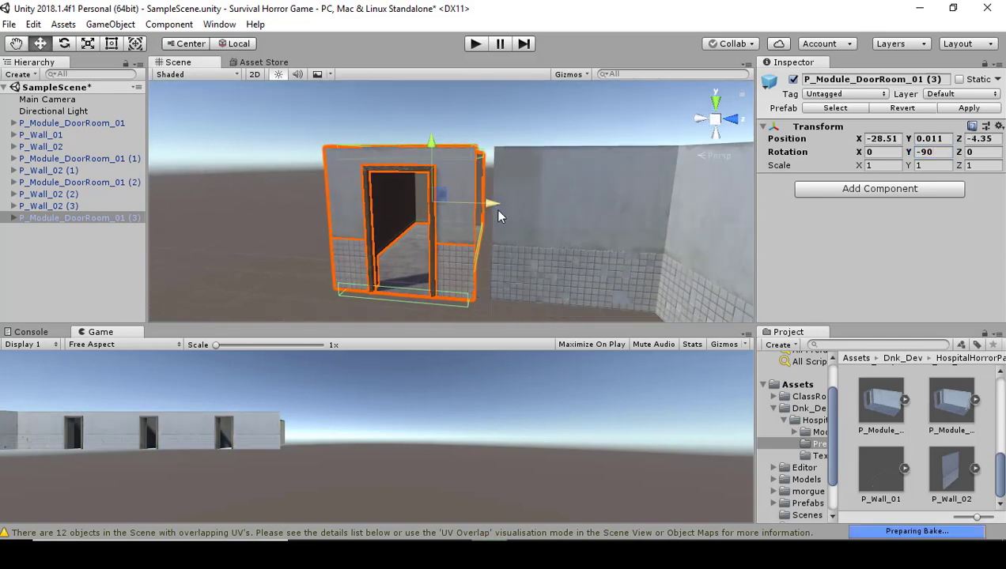
{"action": "right_click_drag", "start_coordinate": [499, 216], "coordinate": [584, 255]}
{"action": "key", "text": "s"}
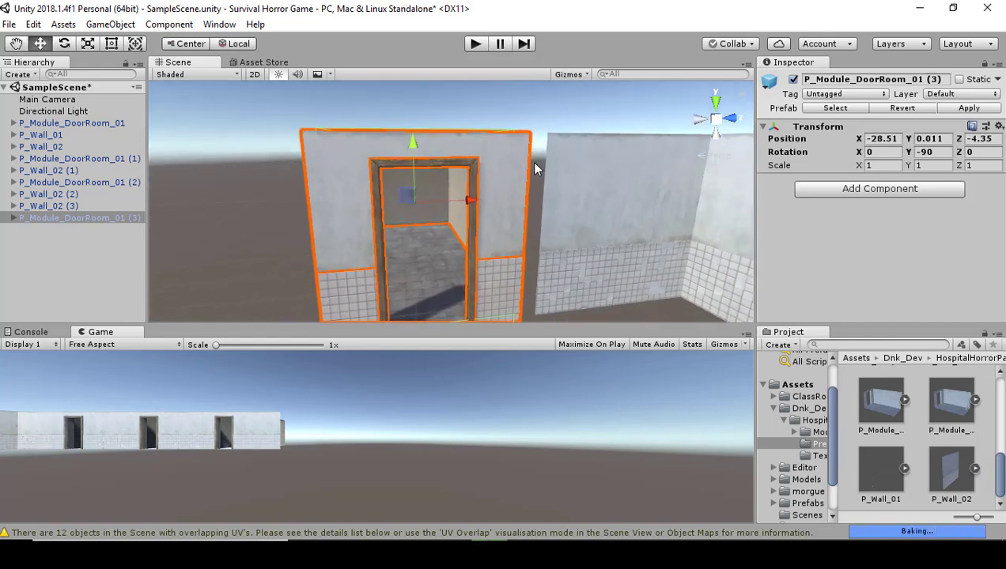
{"action": "key", "text": "v"}
{"action": "left_click_drag", "start_coordinate": [527, 140], "coordinate": [531, 139]}
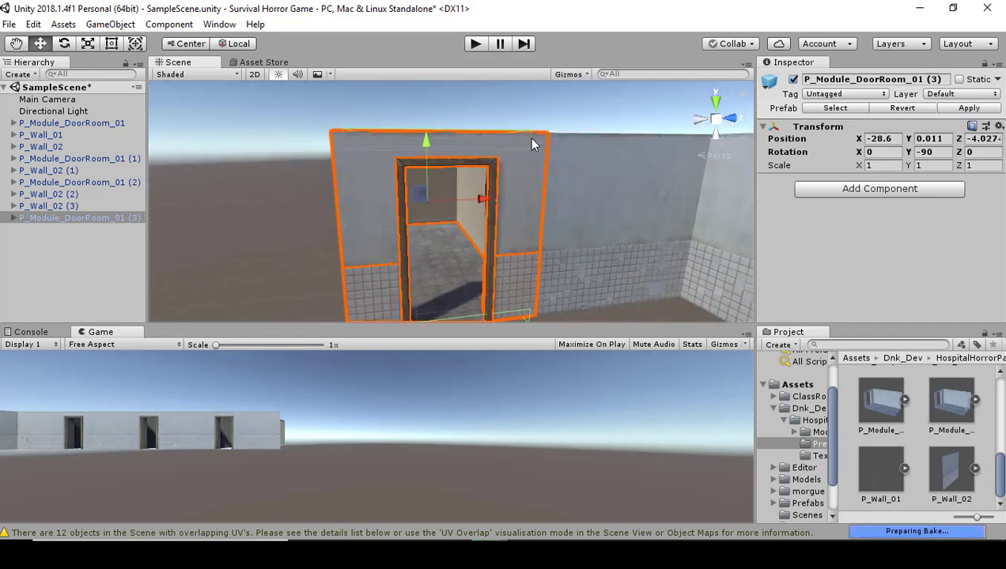
{"action": "left_click", "coordinate": [290, 184]}
Step: Duplicate P_Wall_02 (3), move the copy past P_Module_DoorRoom_01 (3), vertex-snap it to the door room's free upper corner, and deselect it
{"action": "right_click_drag", "start_coordinate": [400, 235], "coordinate": [352, 202]}
{"action": "key", "text": "w"}
{"action": "key", "text": "s"}
{"action": "key", "text": "w"}
{"action": "key", "text": "d"}
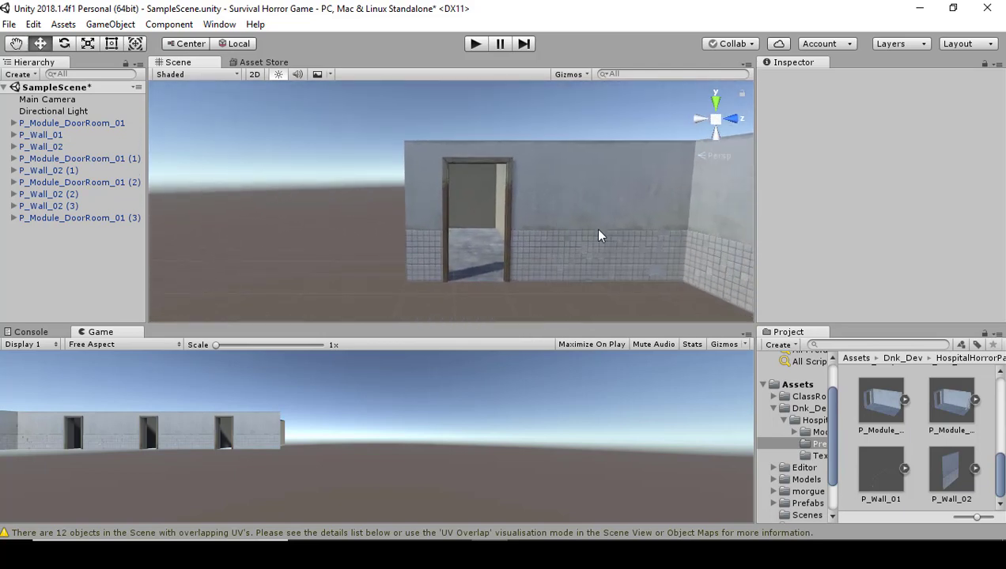
{"action": "left_click", "coordinate": [598, 232]}
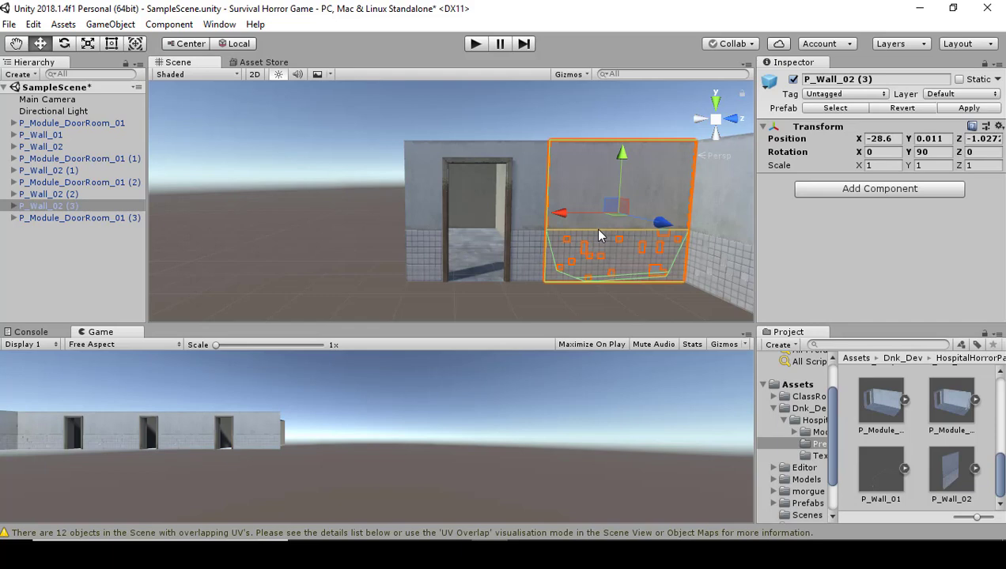
{"action": "key", "text": "ctrl+d"}
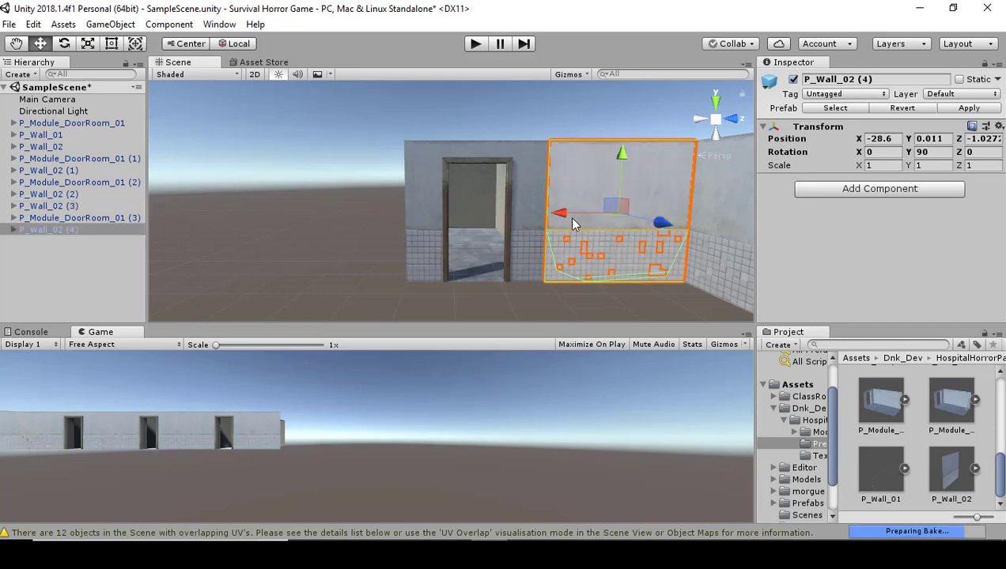
{"action": "left_click_drag", "start_coordinate": [561, 214], "coordinate": [253, 235]}
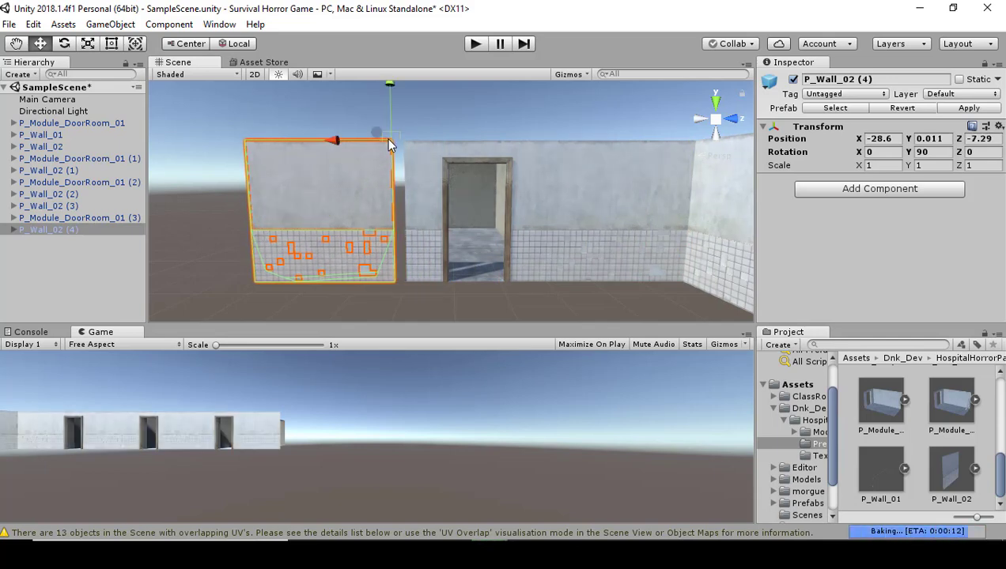
{"action": "left_click_drag", "start_coordinate": [389, 140], "coordinate": [392, 138]}
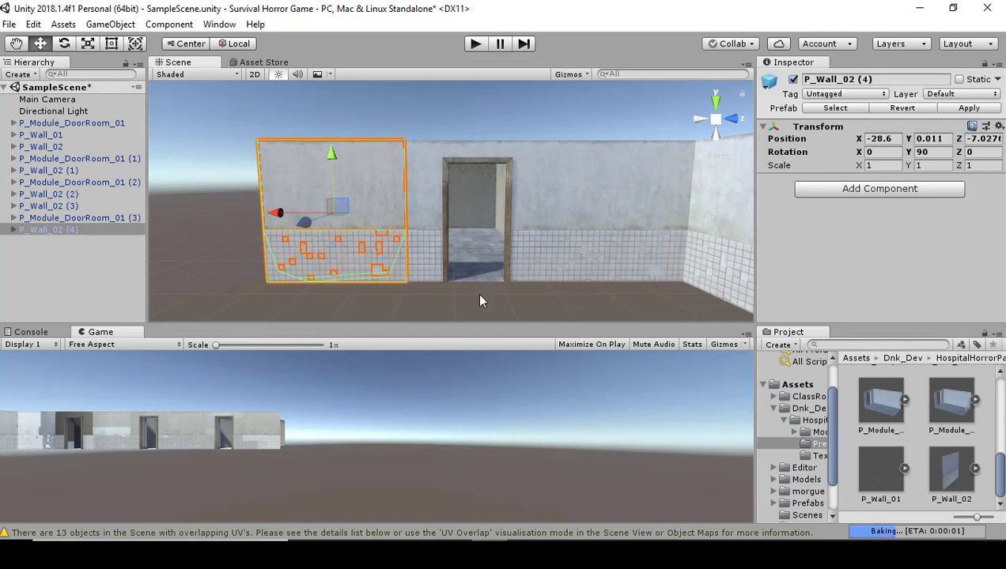
{"action": "left_click", "coordinate": [402, 308]}
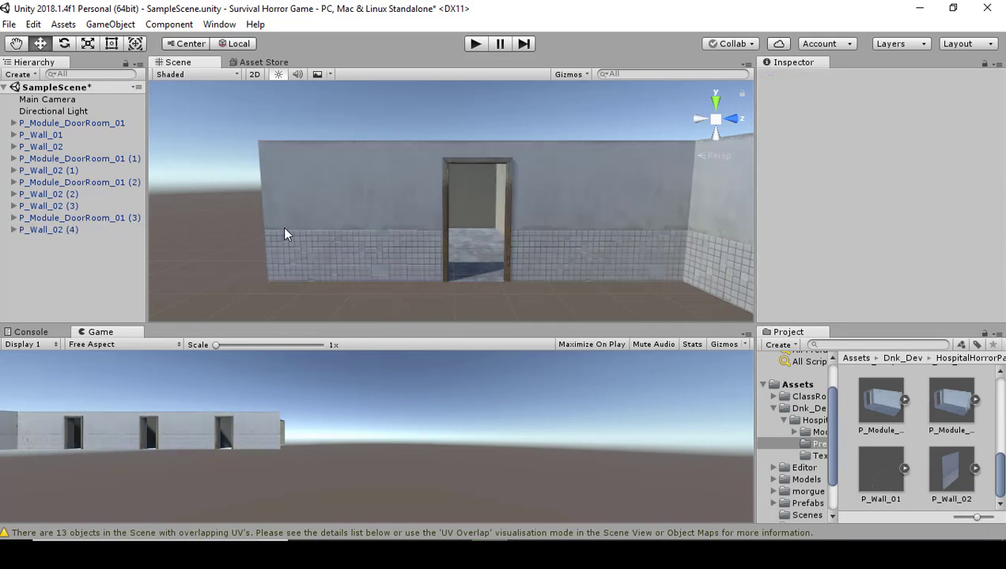
Step: Duplicate P_Wall_02 (2) and move the copy along Z to about -6.94, near the free end of P_Wall_02 (4)
{"action": "left_click_drag", "start_coordinate": [385, 254], "coordinate": [639, 295], "text": "alt"}
{"action": "left_click", "coordinate": [399, 269]}
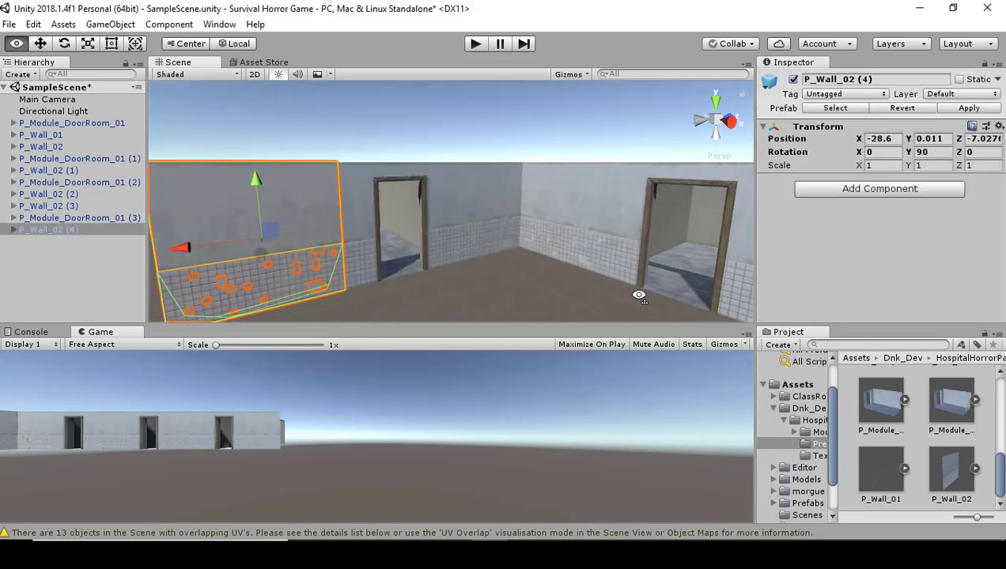
{"action": "left_click", "coordinate": [581, 249]}
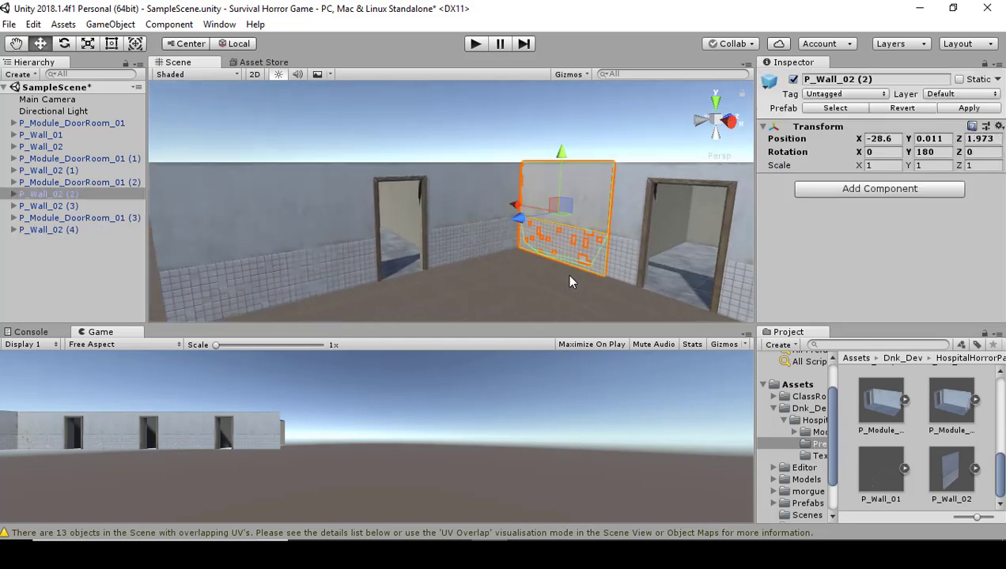
{"action": "key", "text": "ctrl+d"}
{"action": "left_click_drag", "start_coordinate": [528, 231], "coordinate": [370, 292]}
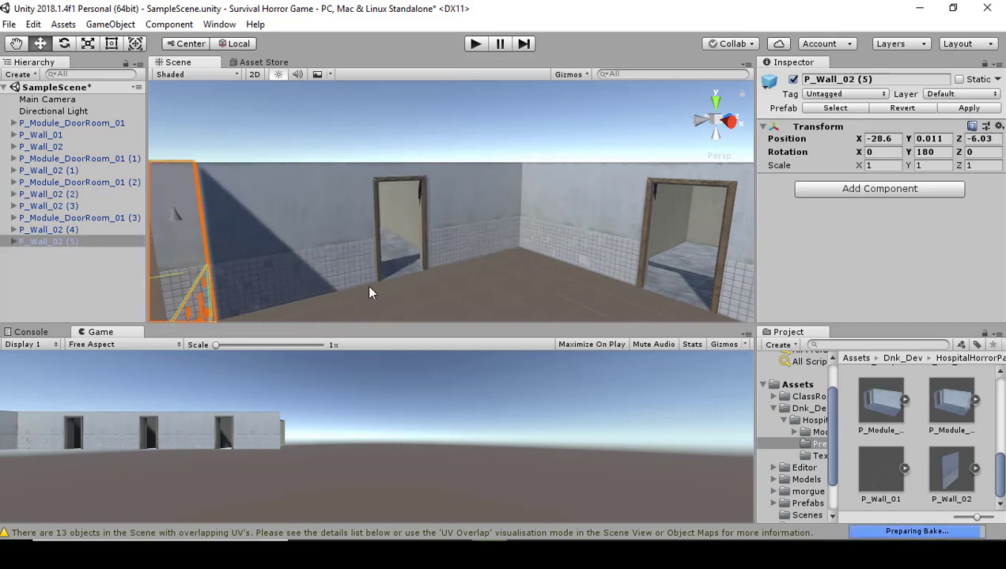
{"action": "left_click_drag", "start_coordinate": [438, 272], "coordinate": [427, 254], "text": "alt"}
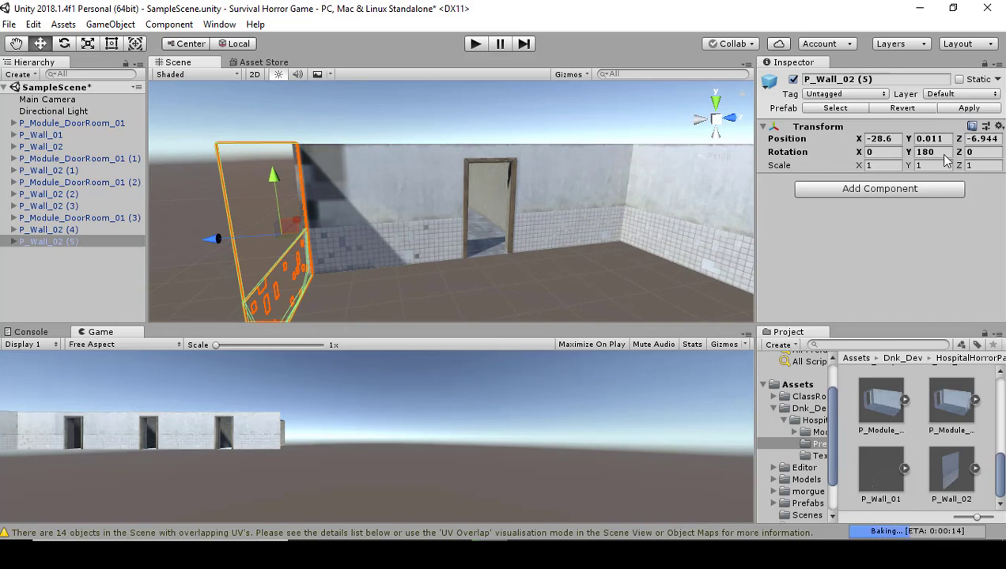
Step: Set the Y rotation of P_Wall_02 (5) to 0, vertex-snap its upper corner to P_Wall_02 (4)'s free upper corner, and deselect it
{"action": "type", "text": "0"}
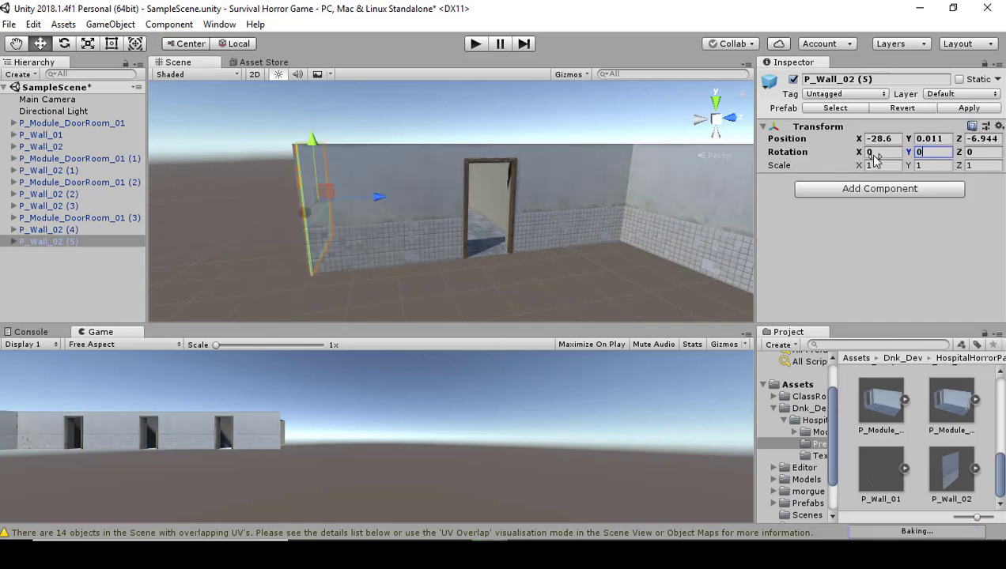
{"action": "left_click_drag", "start_coordinate": [307, 215], "coordinate": [187, 225]}
{"action": "scroll", "coordinate": [286, 166], "scroll_direction": "up", "scroll_amount": 3}
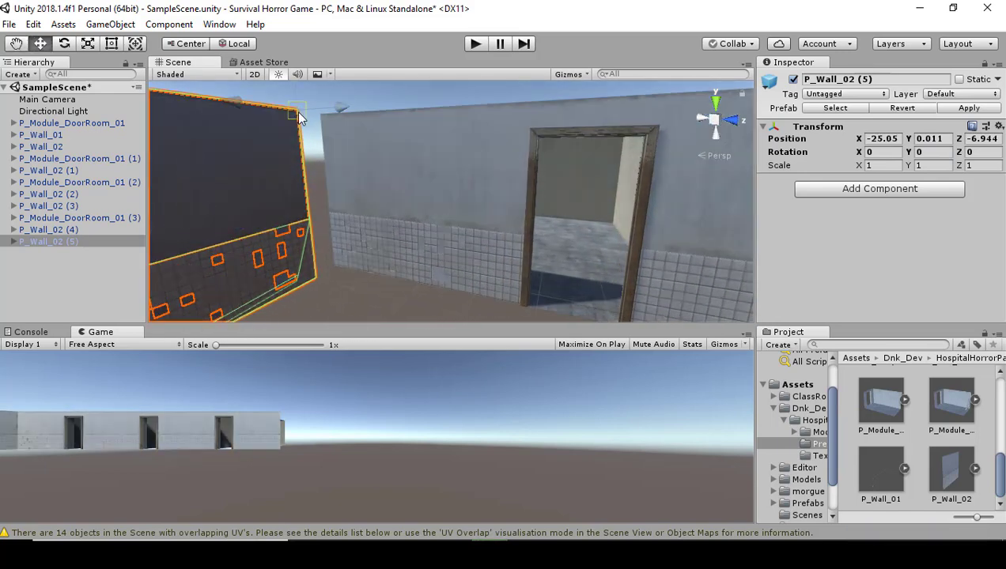
{"action": "left_click", "coordinate": [399, 296]}
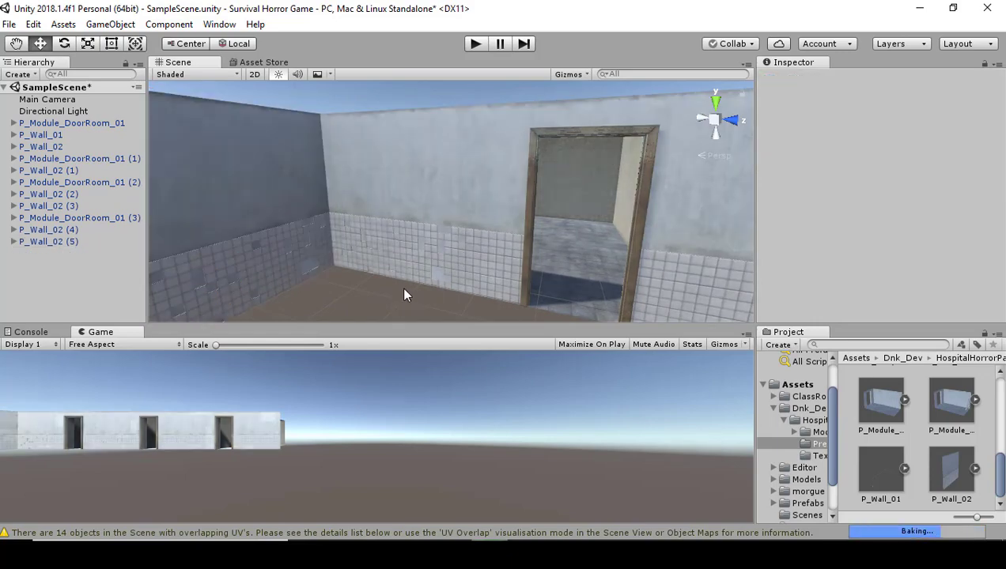
Step: Duplicate P_Module_DoorRoom_01 (2) and move the copy along Z to about -11.41, across from the original row
{"action": "left_click_drag", "start_coordinate": [403, 294], "coordinate": [665, 281], "text": "alt"}
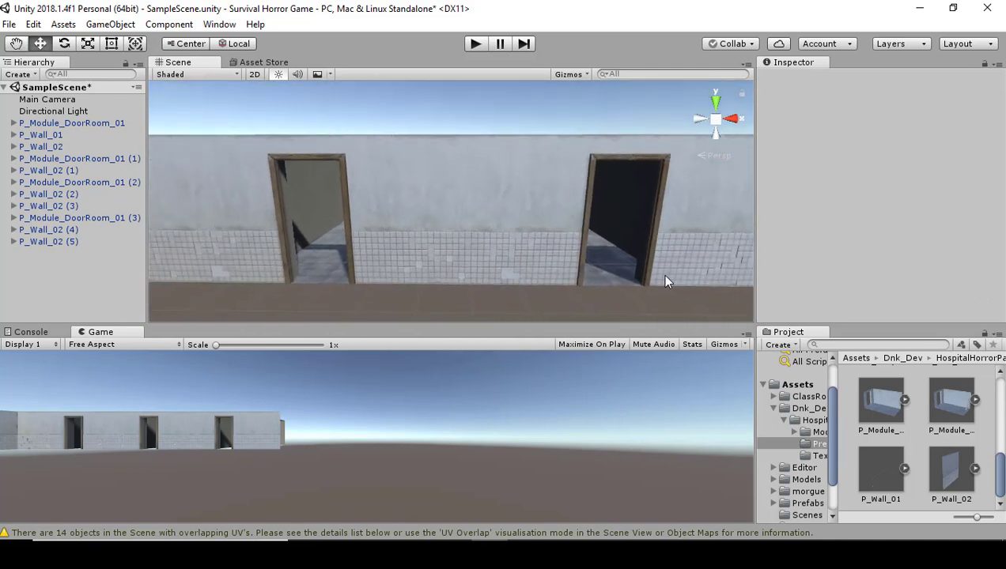
{"action": "left_click", "coordinate": [360, 266]}
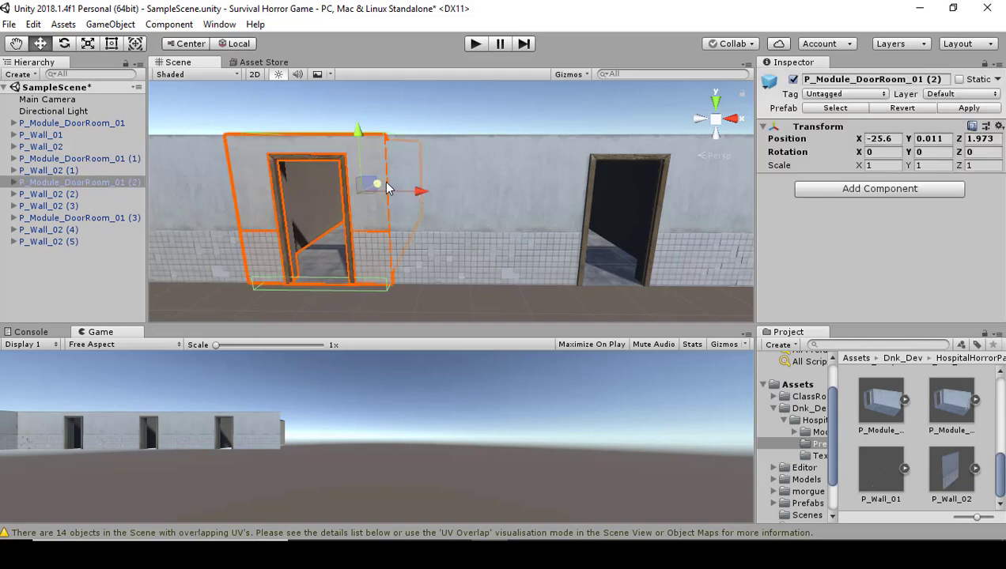
{"action": "key", "text": "ctrl+d"}
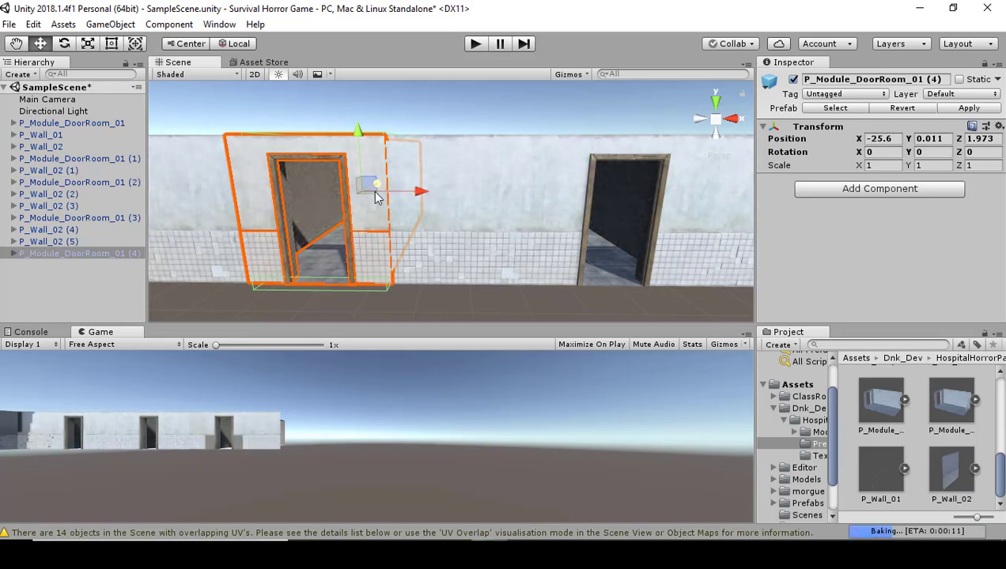
{"action": "left_click_drag", "start_coordinate": [378, 187], "coordinate": [271, 255]}
{"action": "key", "text": "f"}
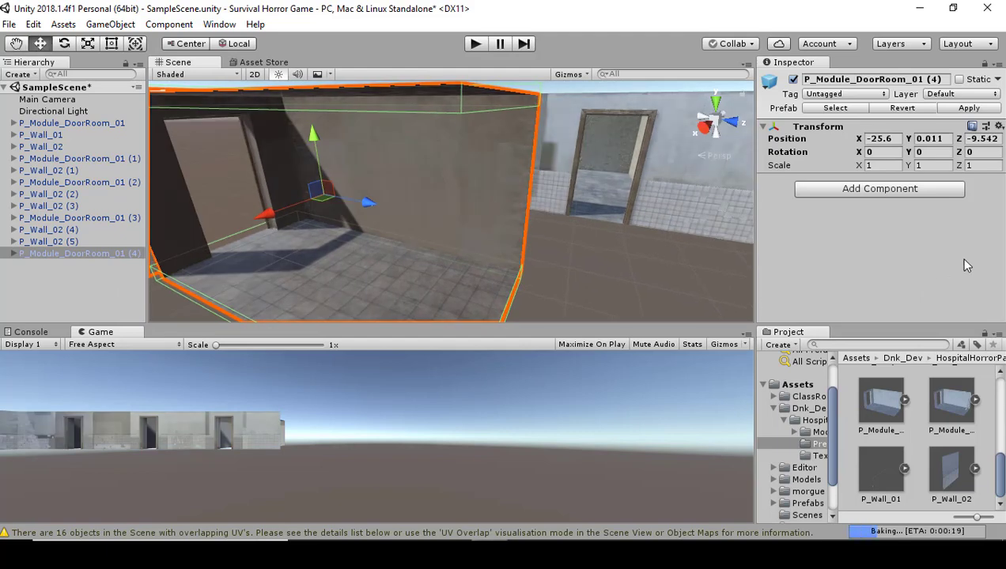
{"action": "left_click_drag", "start_coordinate": [368, 202], "coordinate": [290, 188]}
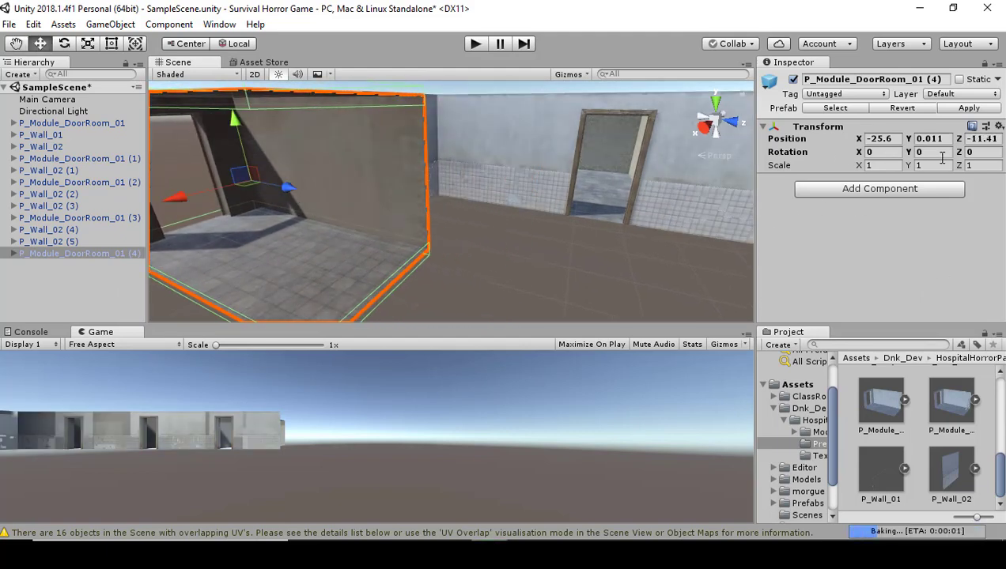
Step: Set the Y rotation of P_Module_DoorRoom_01 (4) to 180, so its doorway faces the opposite row
{"action": "left_click", "coordinate": [933, 152]}
{"action": "type", "text": "180"}
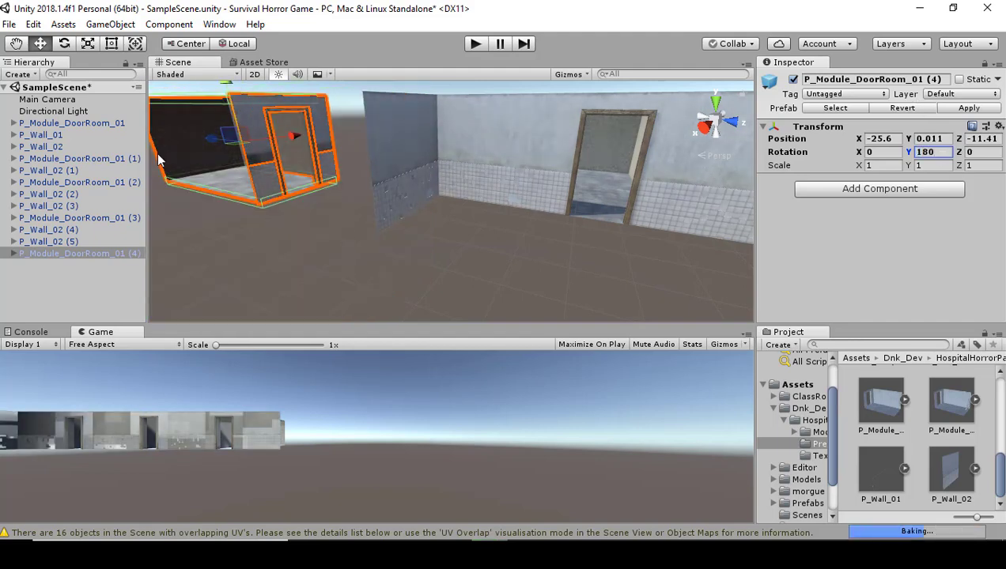
{"action": "right_click_drag", "start_coordinate": [213, 144], "coordinate": [261, 156]}
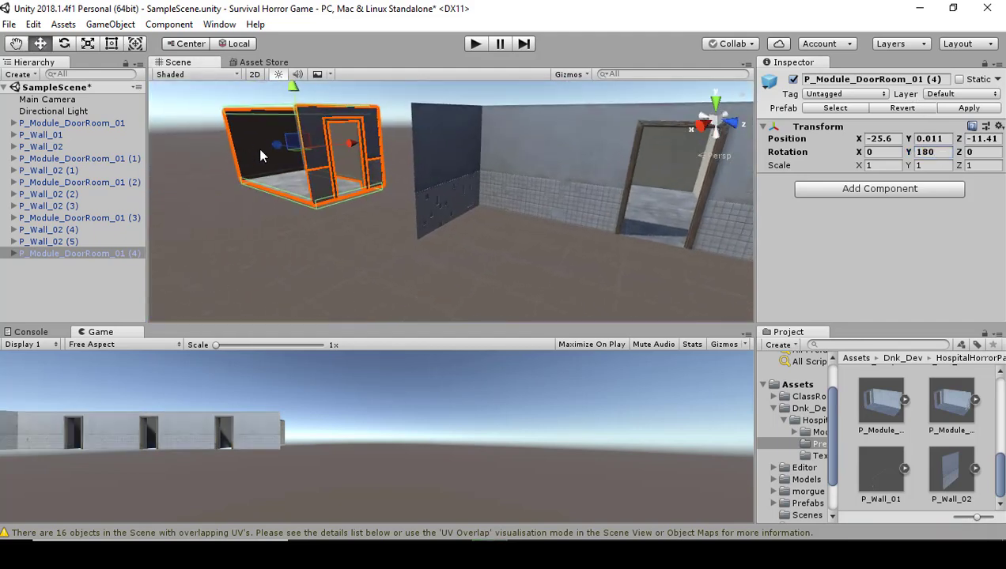
Step: Move P_Module_DoorRoom_01 (4) beside P_Wall_02 (5), vertex-snap its upper front corner to that wall's free upper corner, and deselect it
{"action": "left_click_drag", "start_coordinate": [270, 150], "coordinate": [294, 170]}
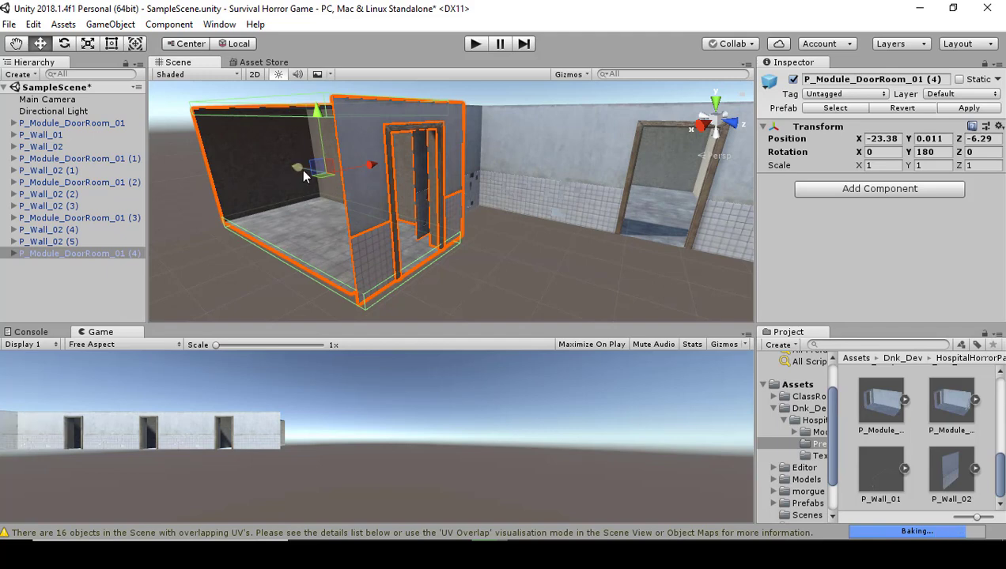
{"action": "left_click_drag", "start_coordinate": [301, 169], "coordinate": [278, 164]}
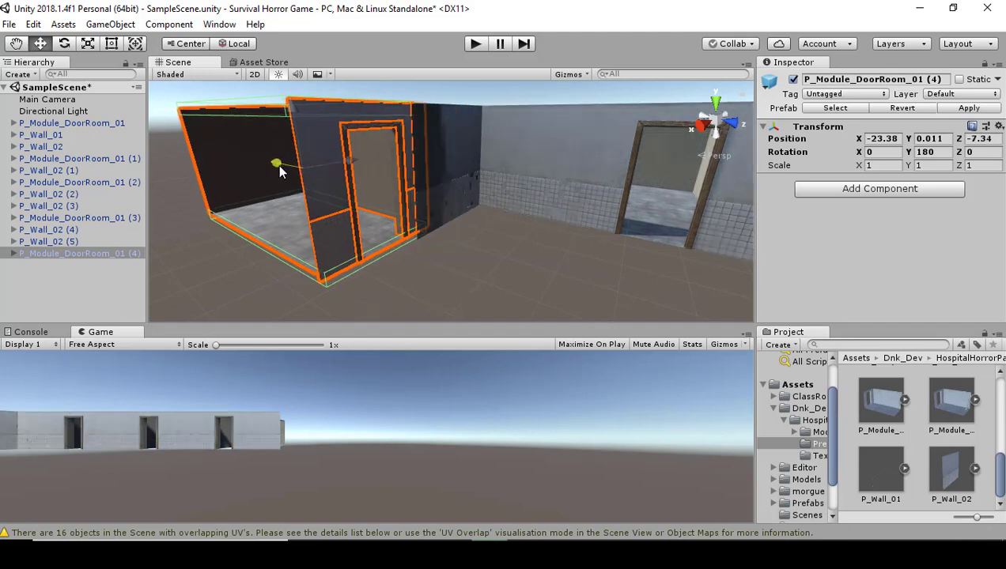
{"action": "left_click_drag", "start_coordinate": [348, 159], "coordinate": [324, 187]}
{"action": "mouse_move", "coordinate": [404, 168]}
{"action": "left_mouse_down", "text": "alt"}
{"action": "mouse_move", "coordinate": [388, 167]}
{"action": "mouse_move", "coordinate": [417, 163]}
{"action": "left_mouse_up", "text": "alt"}
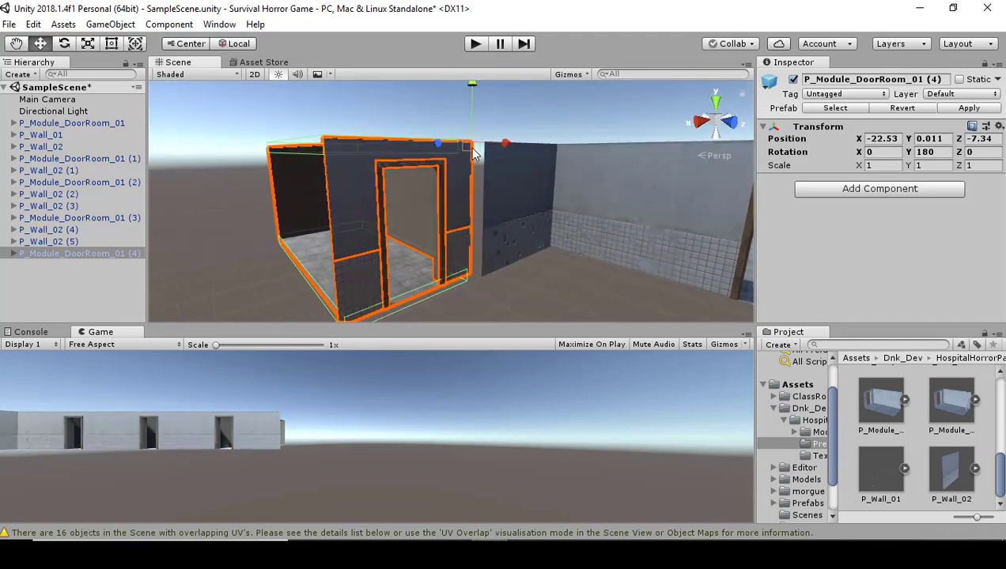
{"action": "left_click_drag", "start_coordinate": [473, 153], "coordinate": [477, 153]}
{"action": "left_click", "coordinate": [552, 259]}
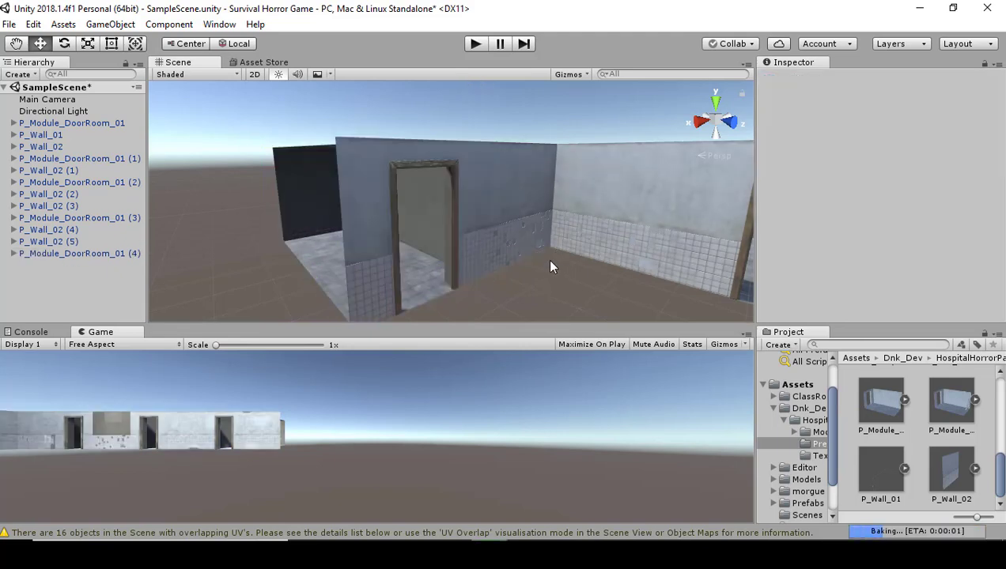
Step: Duplicate P_Wall_02 (5) and P_Module_DoorRoom_01 (4) together, and vertex-snap the pair to the free upper corner of the row
{"action": "left_click_drag", "start_coordinate": [535, 245], "coordinate": [500, 236], "text": "alt"}
{"action": "left_click", "coordinate": [522, 236]}
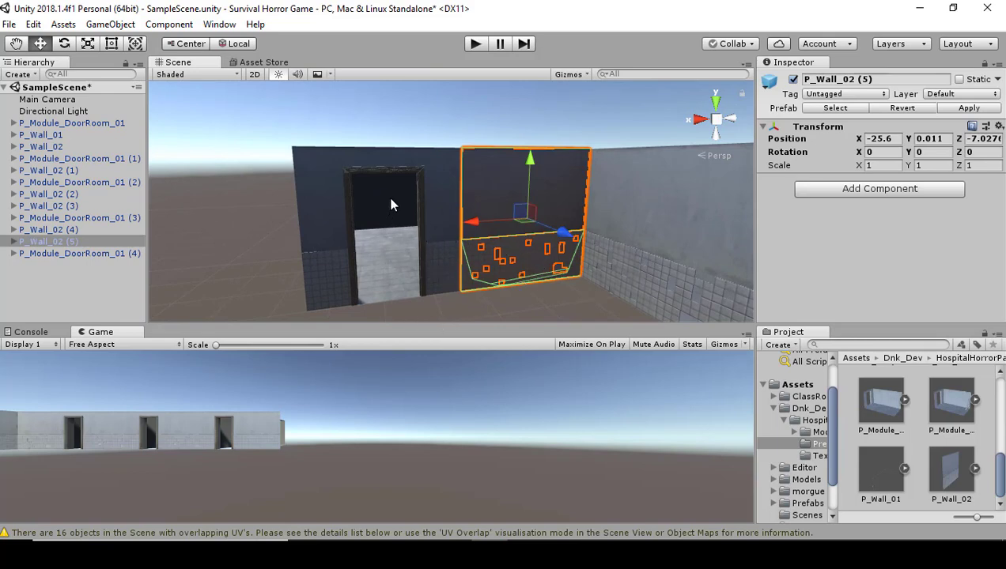
{"action": "left_click", "coordinate": [336, 213], "text": "shift"}
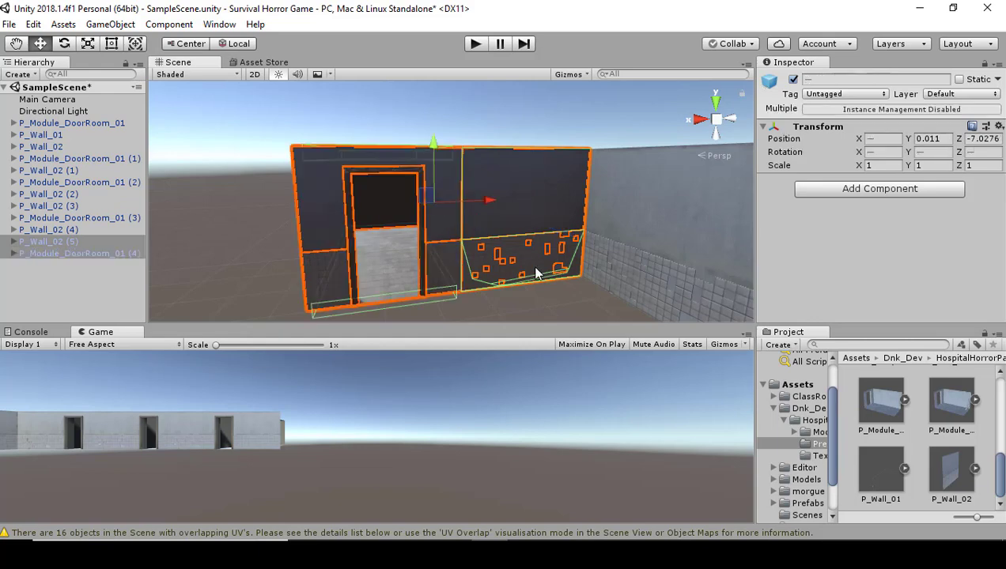
{"action": "left_click_drag", "start_coordinate": [534, 269], "coordinate": [363, 227], "text": "alt"}
{"action": "key", "text": "ctrl+d"}
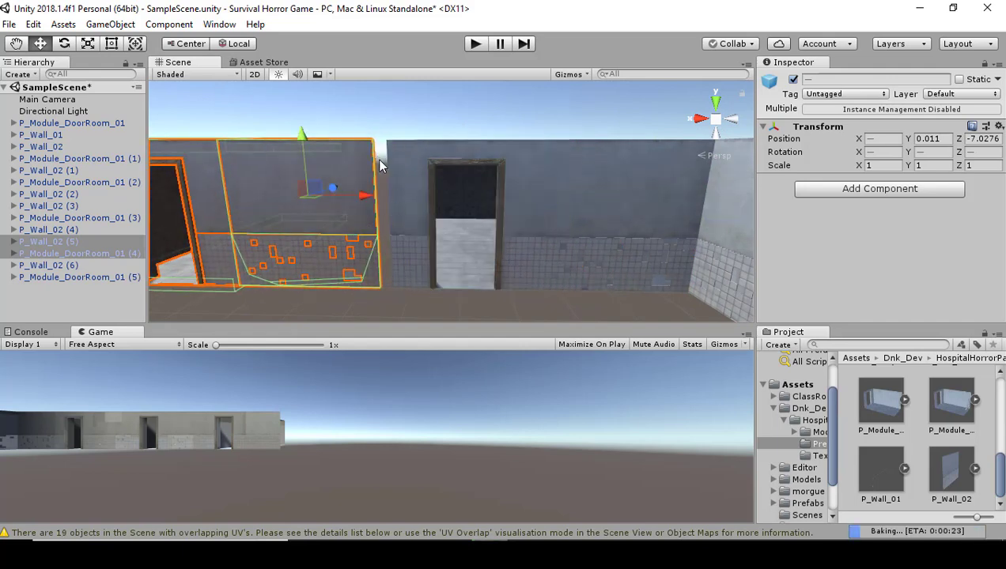
{"action": "key", "text": "v"}
{"action": "left_click_drag", "start_coordinate": [370, 144], "coordinate": [387, 140]}
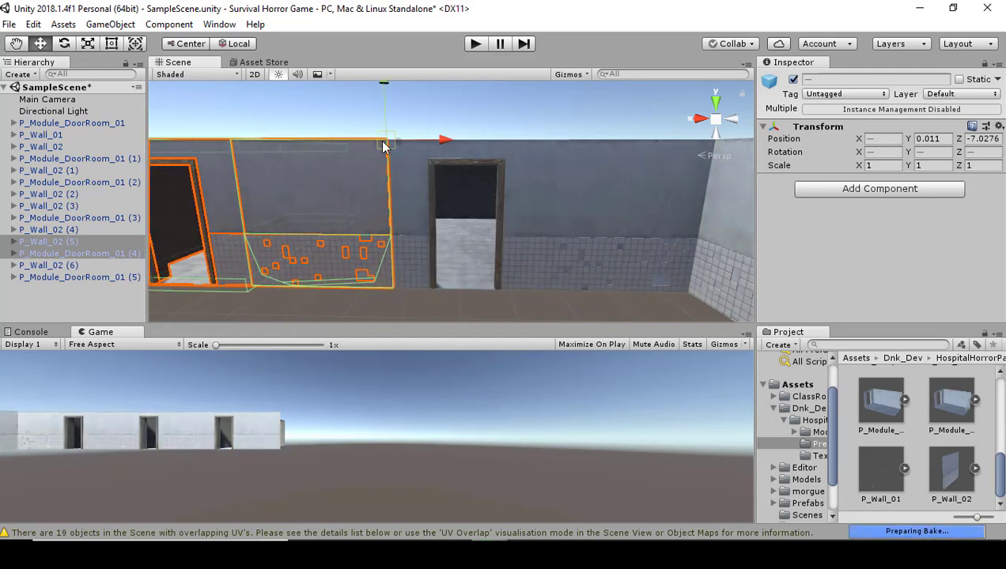
Step: Duplicate the selected wall and door room pair again, align the copies with the row's free end, and deselect them
{"action": "left_click_drag", "start_coordinate": [407, 237], "coordinate": [191, 210], "text": "alt"}
{"action": "key", "text": "ctrl+d"}
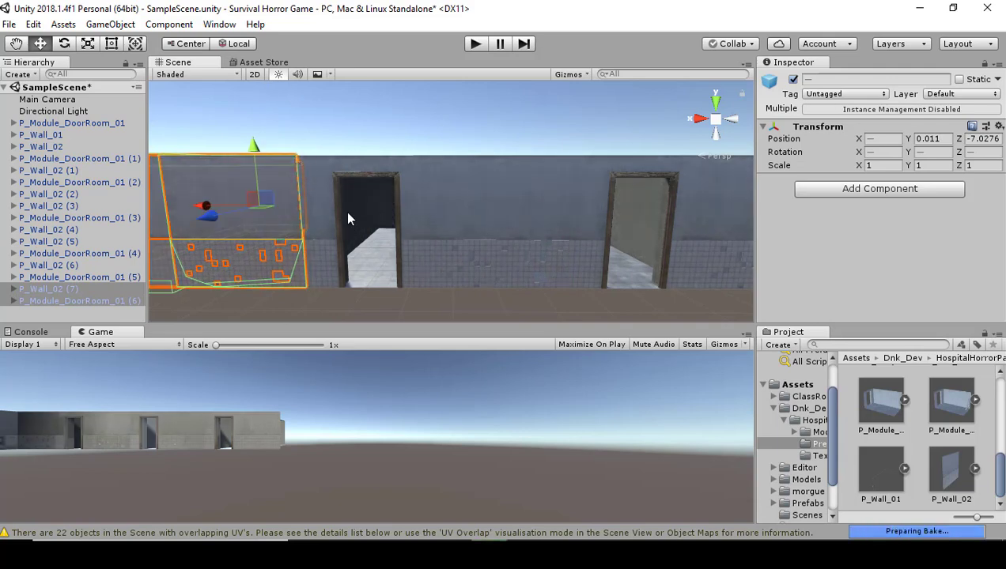
{"action": "left_click_drag", "start_coordinate": [305, 168], "coordinate": [482, 239], "text": "alt"}
{"action": "left_click", "coordinate": [434, 292]}
Step: Duplicate P_Wall_02 (7), vertex-snap the copy to P_Module_DoorRoom_01 (6)'s free upper corner, and deselect it
{"action": "left_click", "coordinate": [601, 237]}
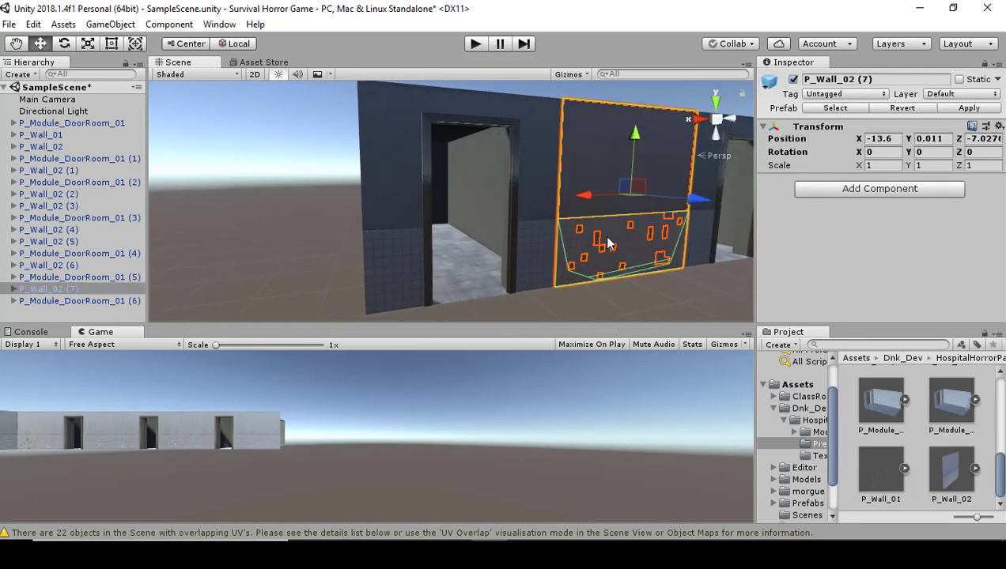
{"action": "scroll", "coordinate": [599, 271], "scroll_direction": "up", "scroll_amount": 3}
{"action": "left_click_drag", "start_coordinate": [697, 234], "coordinate": [332, 250], "text": "alt"}
{"action": "key", "text": "ctrl+d"}
{"action": "left_click_drag", "start_coordinate": [332, 108], "coordinate": [339, 102]}
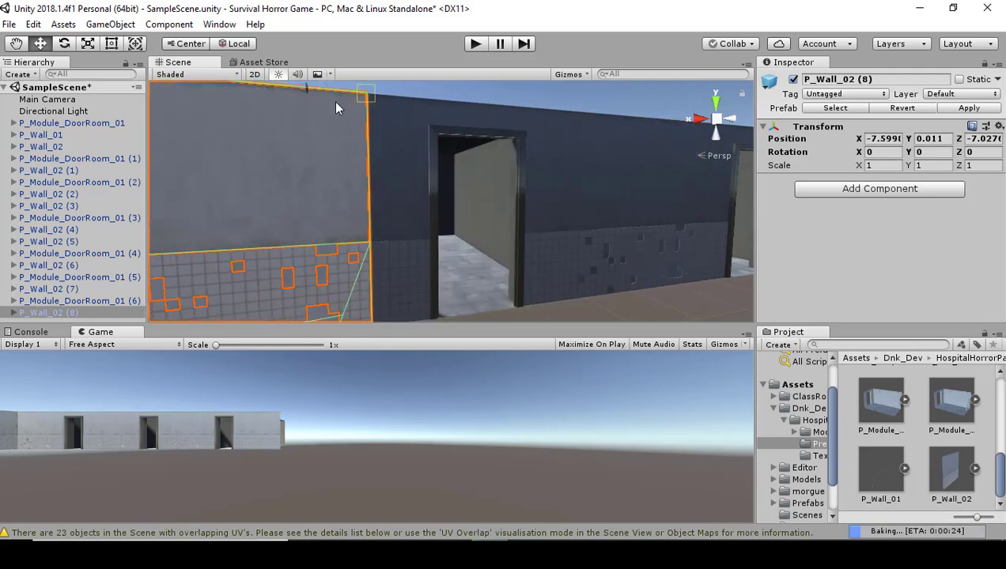
{"action": "left_click", "coordinate": [643, 310]}
Step: Duplicate P_Wall_02 (8) at the end of the second row and move the copy along X to about -4.59
{"action": "right_click_drag", "start_coordinate": [643, 309], "coordinate": [820, 288]}
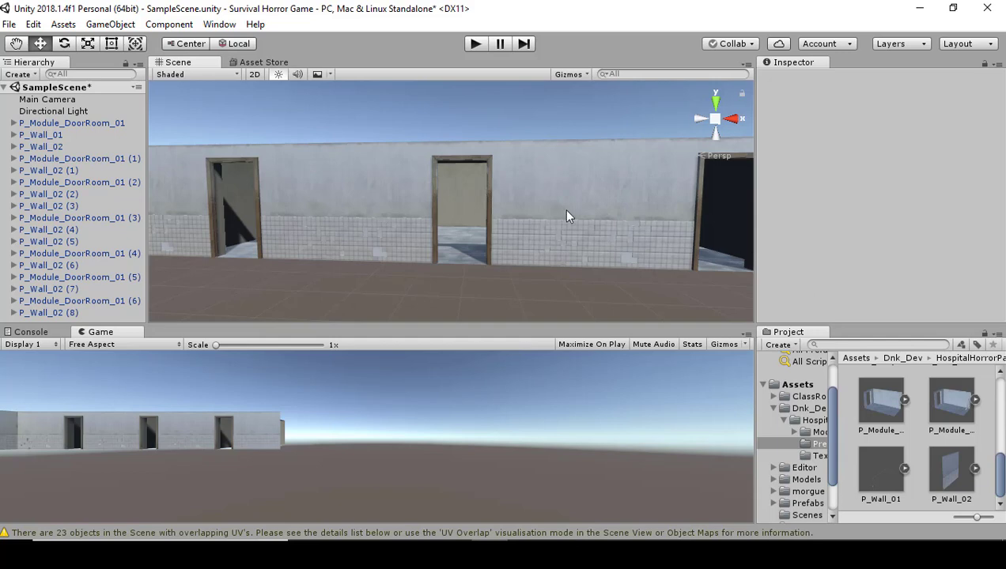
{"action": "right_click_drag", "start_coordinate": [427, 285], "coordinate": [209, 261]}
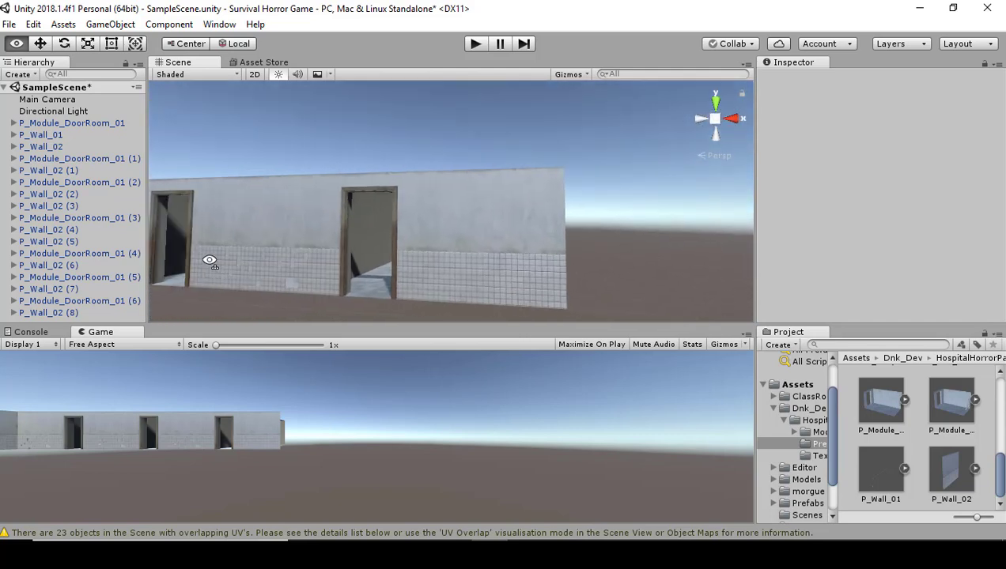
{"action": "right_click_drag", "start_coordinate": [492, 274], "coordinate": [591, 315]}
{"action": "right_click_drag", "start_coordinate": [520, 310], "coordinate": [842, 307]}
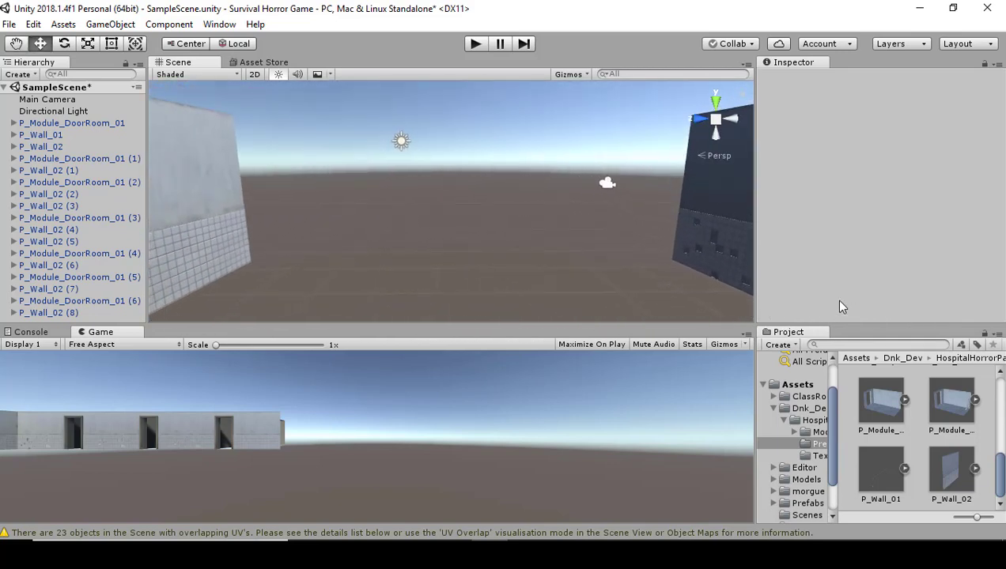
{"action": "mouse_move", "coordinate": [637, 310]}
{"action": "right_mouse_down"}
{"action": "mouse_move", "coordinate": [658, 289]}
{"action": "mouse_move", "coordinate": [601, 294]}
{"action": "mouse_move", "coordinate": [630, 287]}
{"action": "mouse_move", "coordinate": [642, 296]}
{"action": "mouse_move", "coordinate": [606, 296]}
{"action": "mouse_move", "coordinate": [621, 299]}
{"action": "right_mouse_up"}
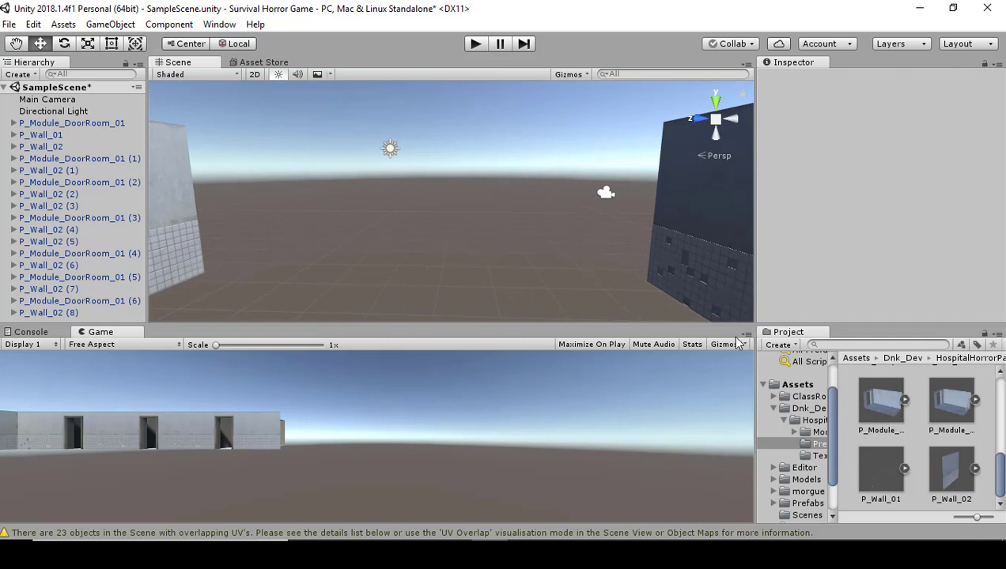
{"action": "right_click_drag", "start_coordinate": [584, 298], "coordinate": [667, 289]}
{"action": "left_click", "coordinate": [671, 267]}
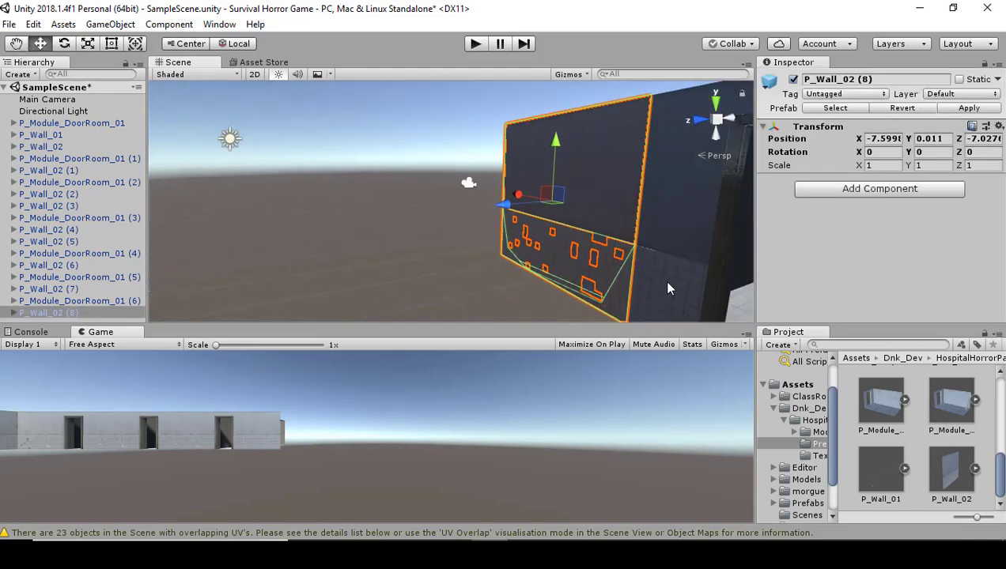
{"action": "key", "text": "ctrl+d"}
{"action": "left_click_drag", "start_coordinate": [517, 195], "coordinate": [415, 171]}
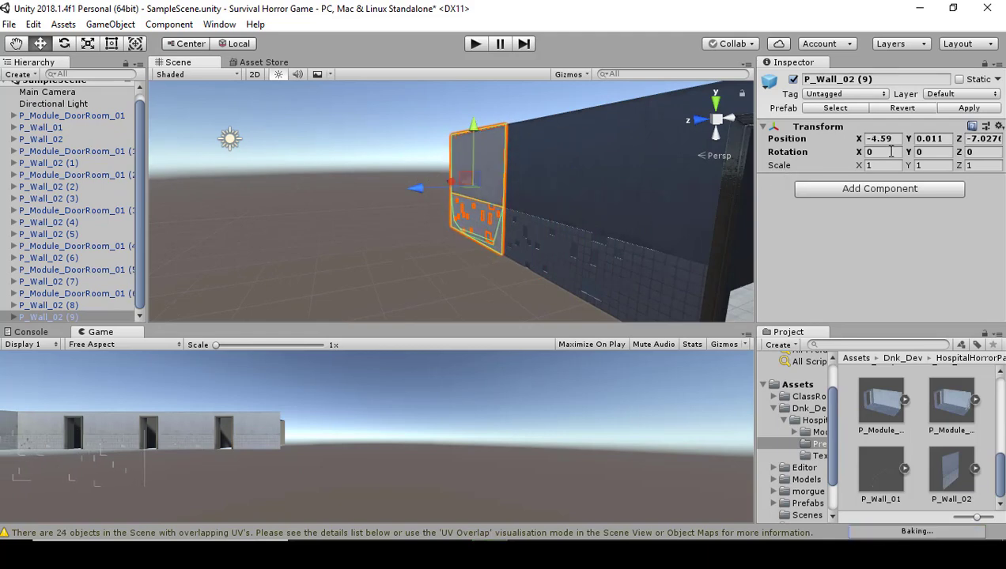
Step: Set P_Wall_02 (9)'s Y rotation to -90 and vertex-snap its upper corner to the row's free end to close off the corridor
{"action": "left_click", "coordinate": [919, 152]}
{"action": "type", "text": "9"}
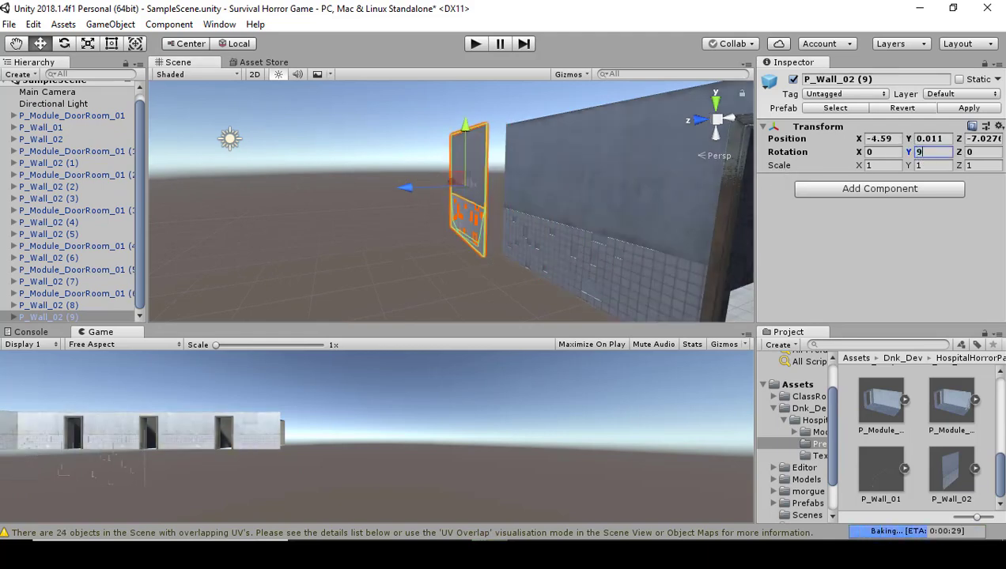
{"action": "type", "text": "0"}
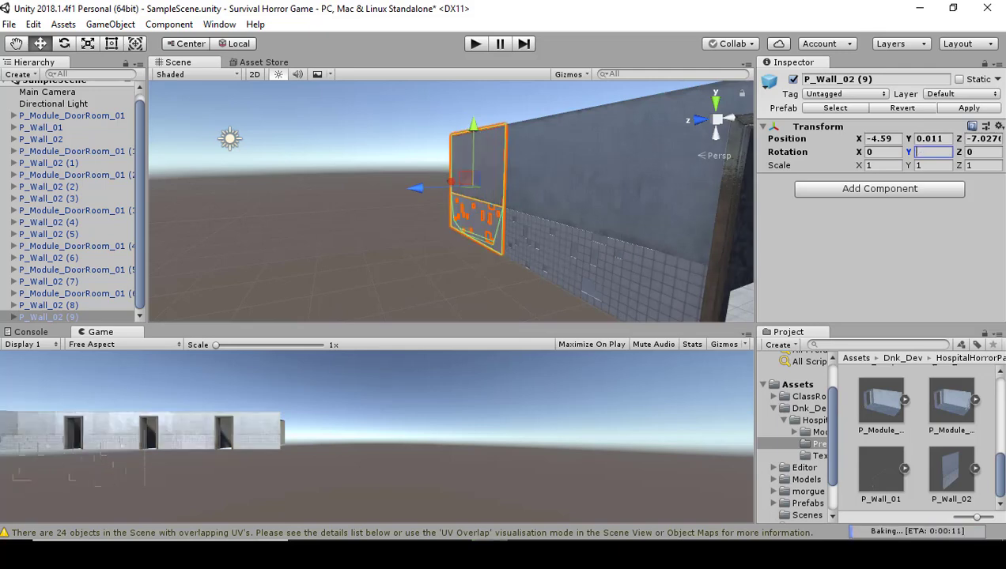
{"action": "type", "text": "-90"}
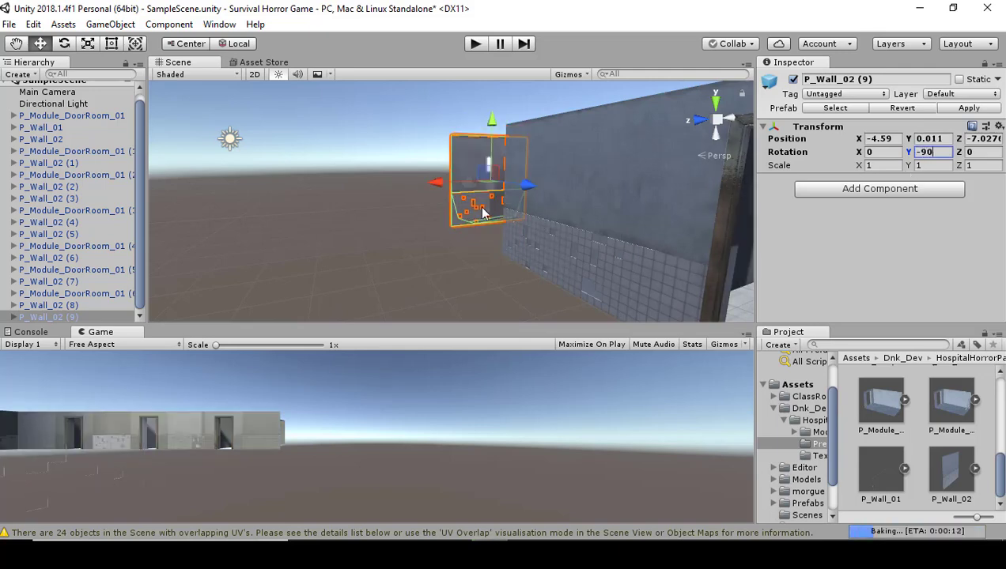
{"action": "left_click_drag", "start_coordinate": [484, 212], "coordinate": [563, 229]}
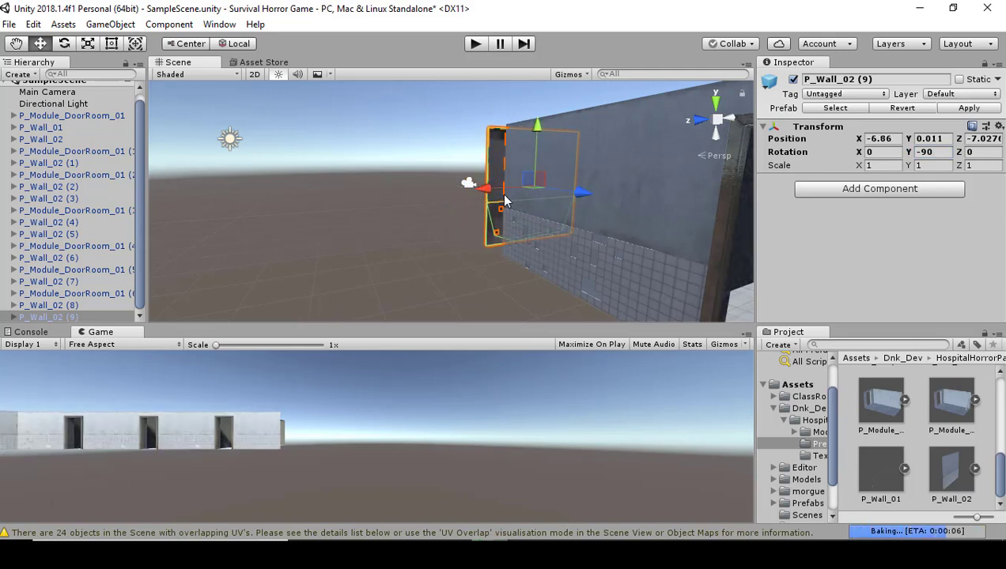
{"action": "left_click_drag", "start_coordinate": [479, 190], "coordinate": [389, 224]}
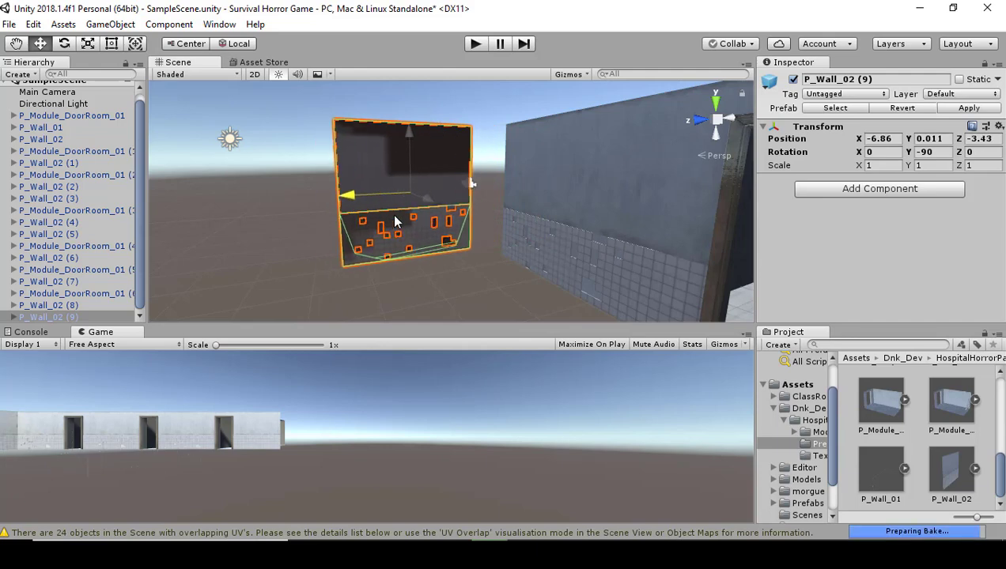
{"action": "left_click_drag", "start_coordinate": [487, 229], "coordinate": [512, 217], "text": "alt"}
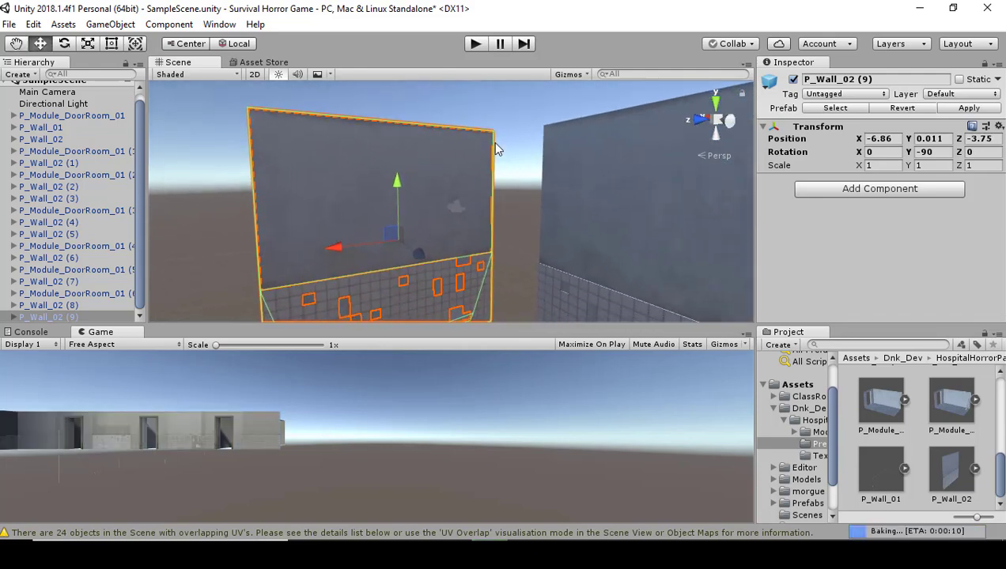
{"action": "left_click_drag", "start_coordinate": [491, 136], "coordinate": [488, 132]}
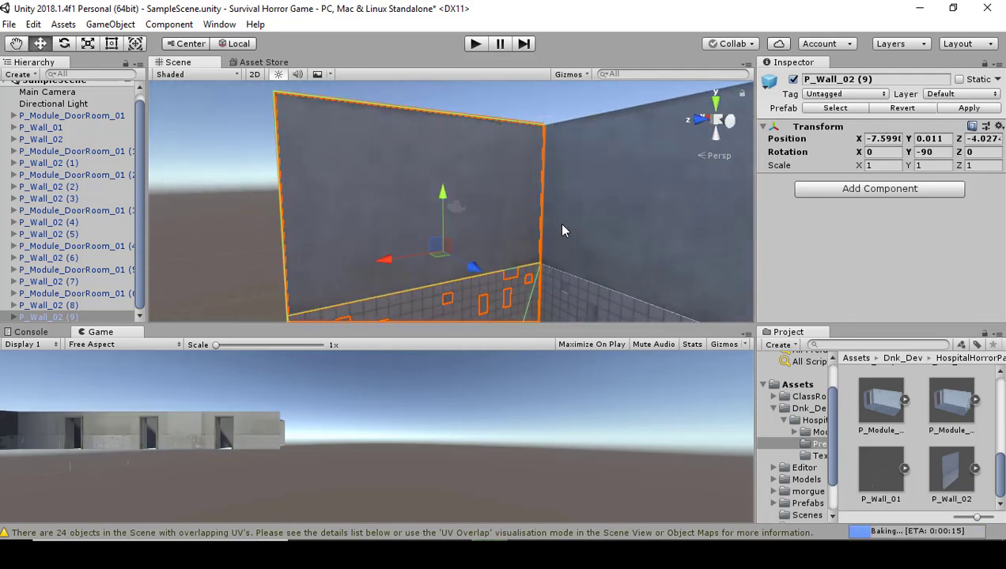
Step: Duplicate P_Module_DoorRoom_01 (6), move the copy to about X -4.38, Z -0.49, and set its Y rotation to 90
{"action": "left_click_drag", "start_coordinate": [558, 222], "coordinate": [709, 260], "text": "alt"}
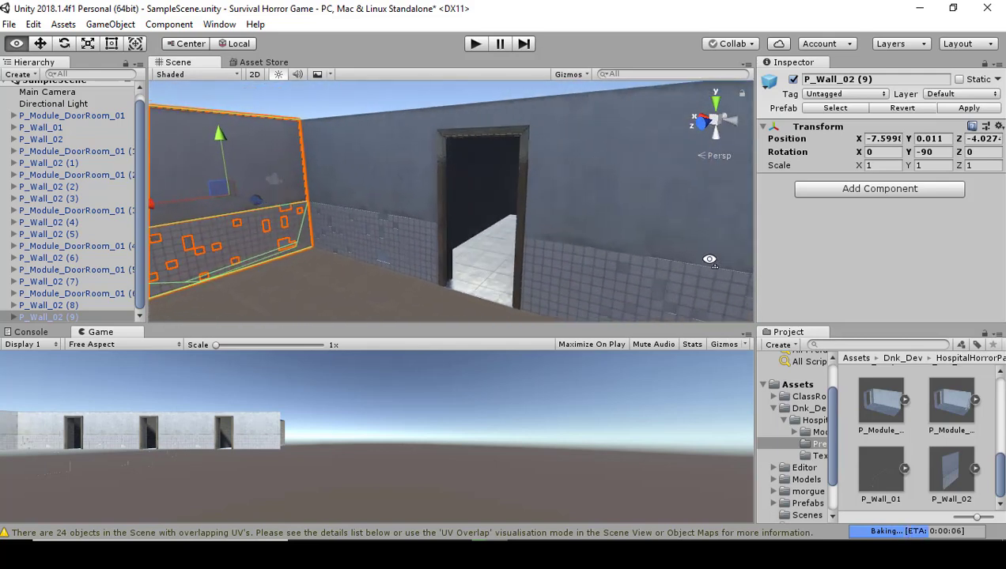
{"action": "left_click", "coordinate": [518, 249]}
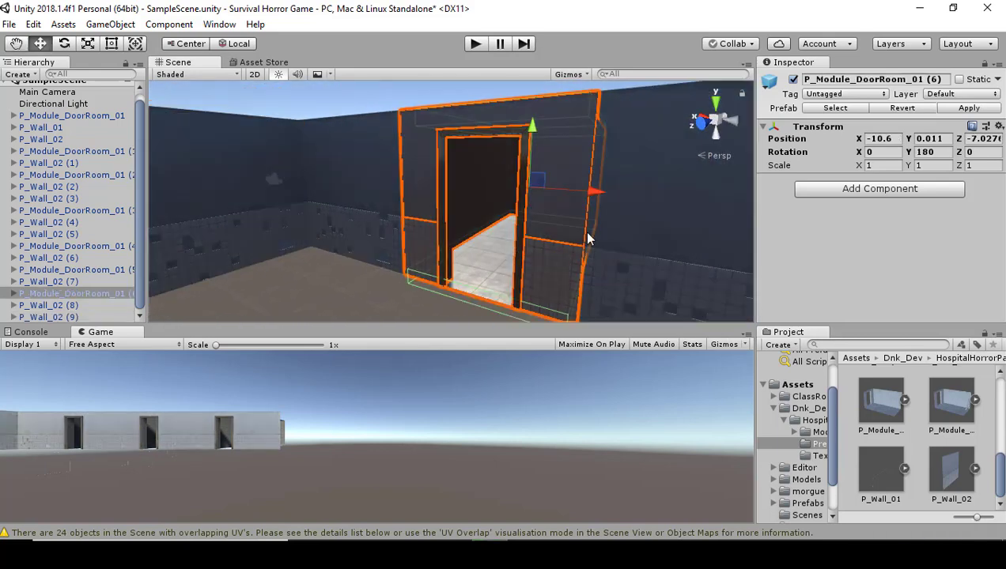
{"action": "key", "text": "ctrl+d"}
{"action": "left_click_drag", "start_coordinate": [484, 208], "coordinate": [537, 207]}
{"action": "right_click_drag", "start_coordinate": [537, 208], "coordinate": [524, 191]}
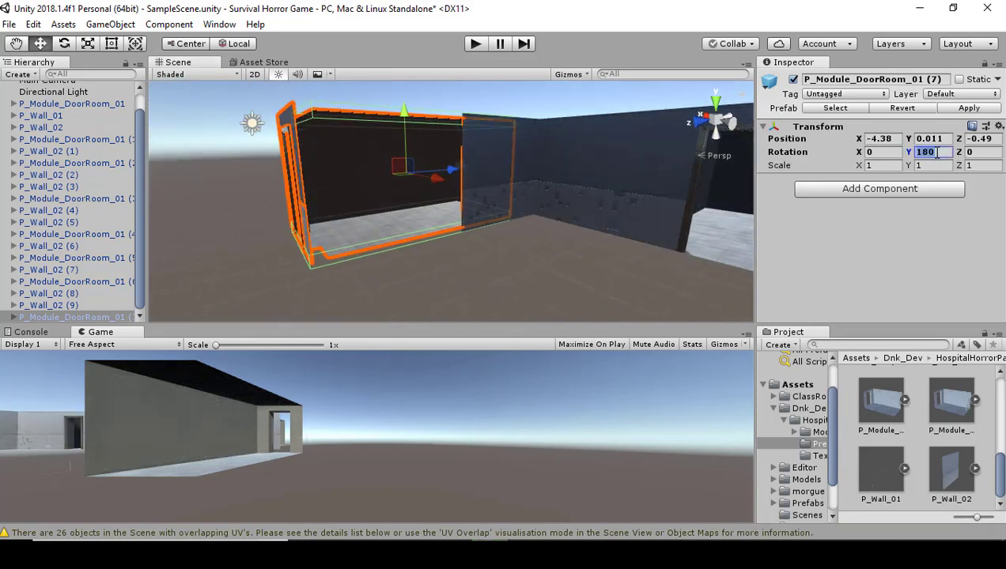
{"action": "type", "text": "90"}
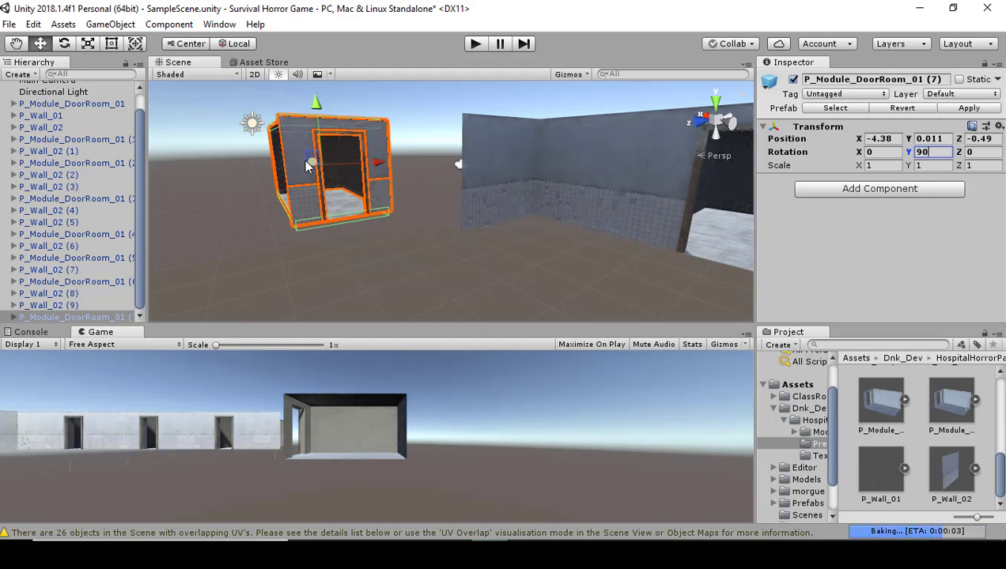
Step: Vertex-snap P_Module_DoorRoom_01 (7) to the free upper corner of P_Wall_02 (9), and deselect it
{"action": "left_click_drag", "start_coordinate": [303, 159], "coordinate": [398, 188]}
{"action": "right_click_drag", "start_coordinate": [397, 189], "coordinate": [364, 134]}
{"action": "key", "text": "v"}
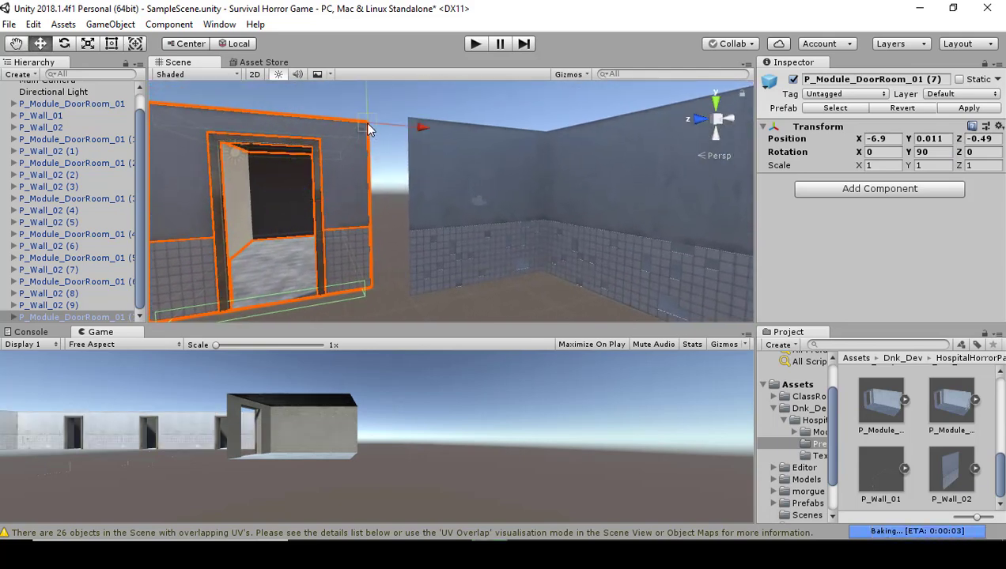
{"action": "left_click_drag", "start_coordinate": [368, 128], "coordinate": [388, 125]}
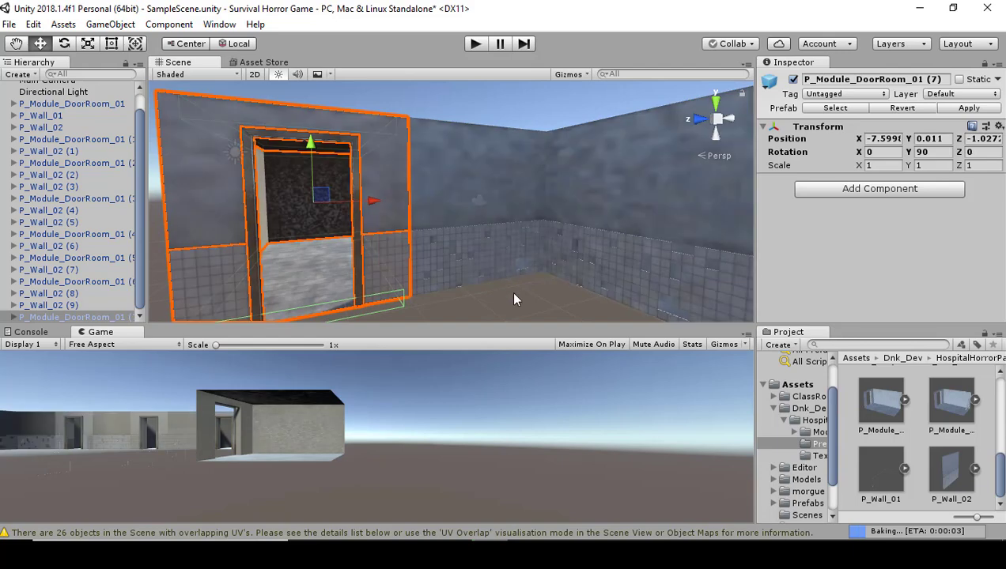
{"action": "left_click", "coordinate": [513, 293]}
Step: Duplicate P_Wall_02 (9), vertex-snap the copy to P_Module_DoorRoom_01 (7)'s free upper corner, and deselect it
{"action": "right_click_drag", "start_coordinate": [566, 289], "coordinate": [541, 295]}
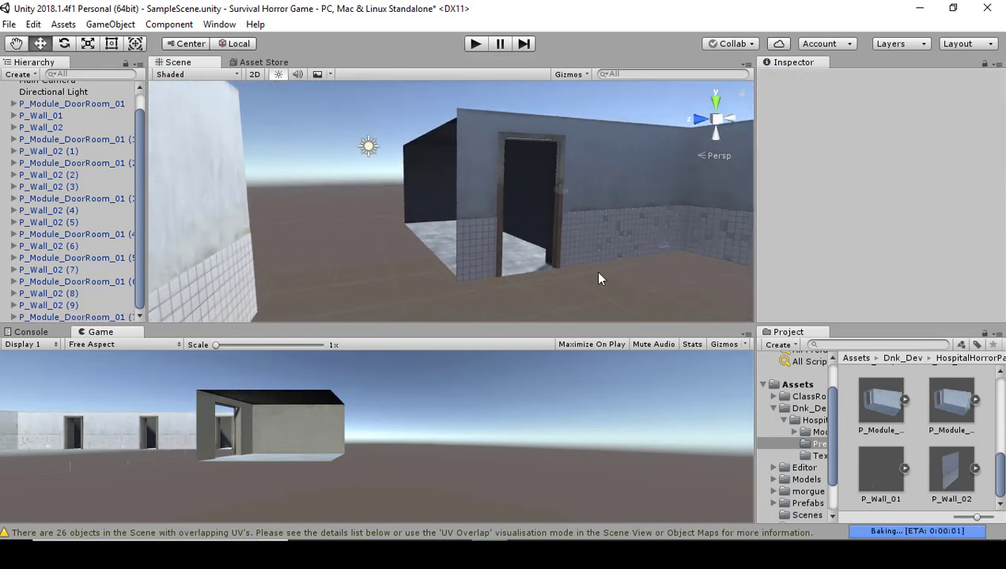
{"action": "left_click", "coordinate": [639, 223]}
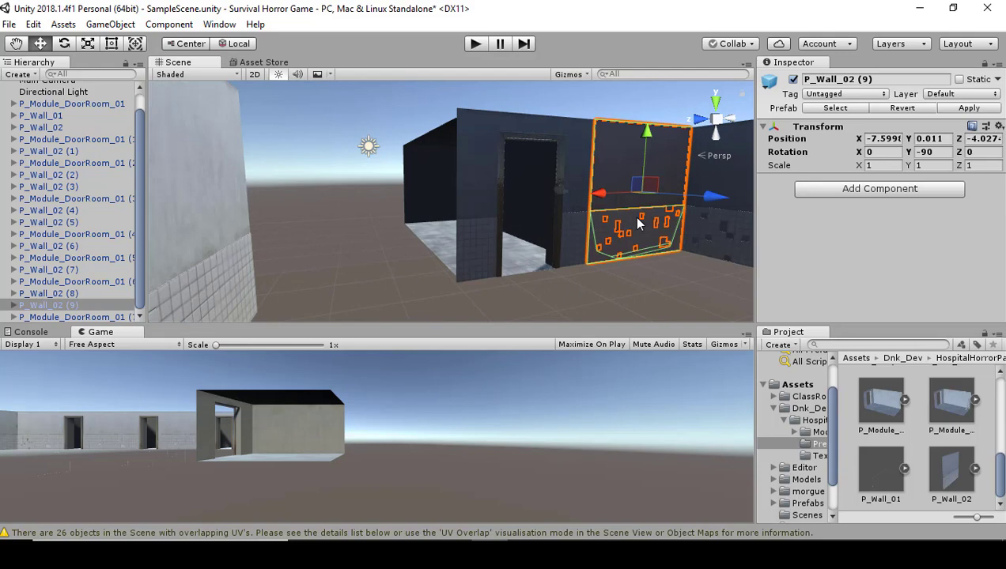
{"action": "key", "text": "ctrl+d"}
{"action": "left_click_drag", "start_coordinate": [593, 192], "coordinate": [395, 248]}
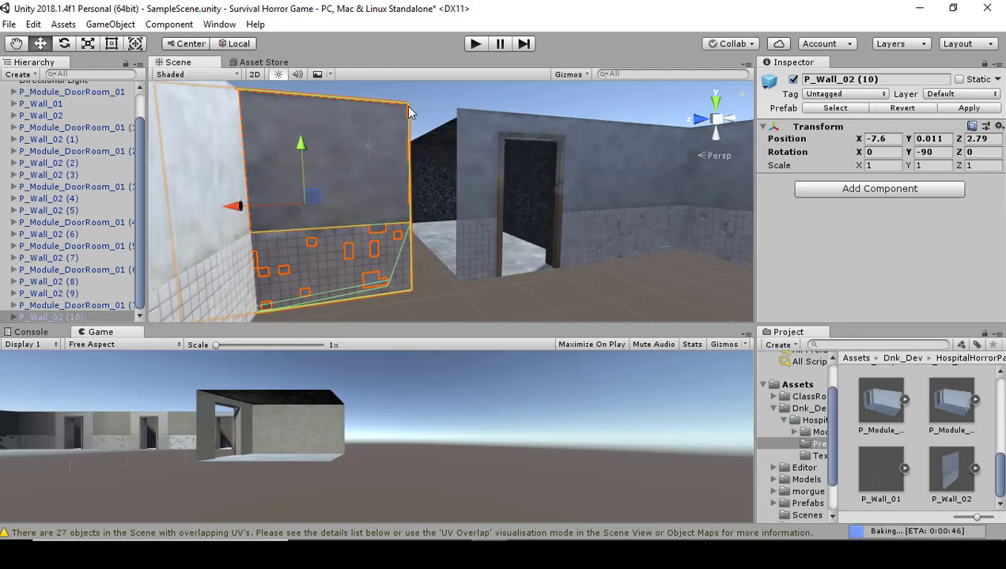
{"action": "left_click_drag", "start_coordinate": [407, 111], "coordinate": [433, 103]}
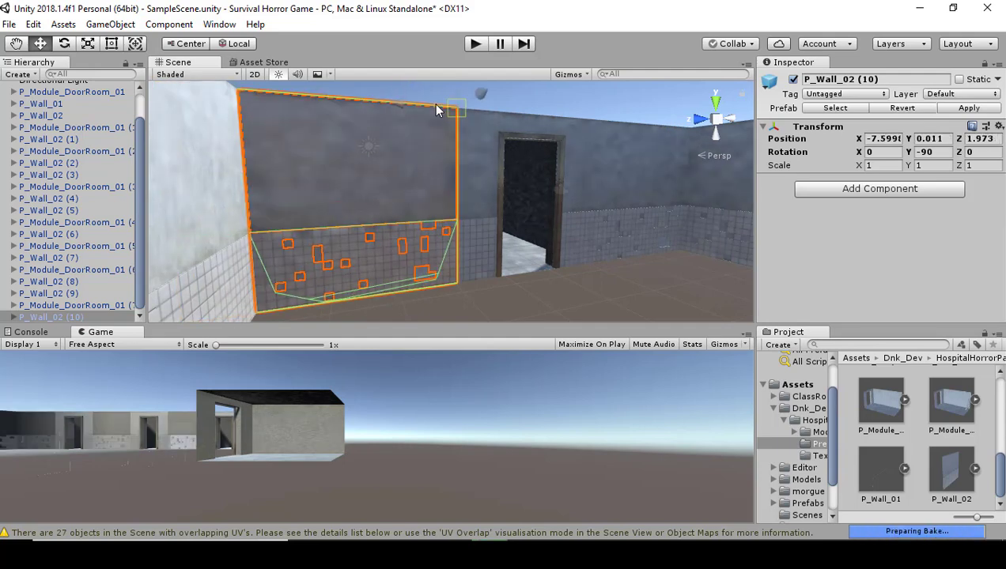
{"action": "left_click", "coordinate": [647, 267]}
Step: Turn off scene lighting in the Scene view while facing the corridor's new end wall
{"action": "left_click_drag", "start_coordinate": [650, 281], "coordinate": [446, 253], "text": "alt"}
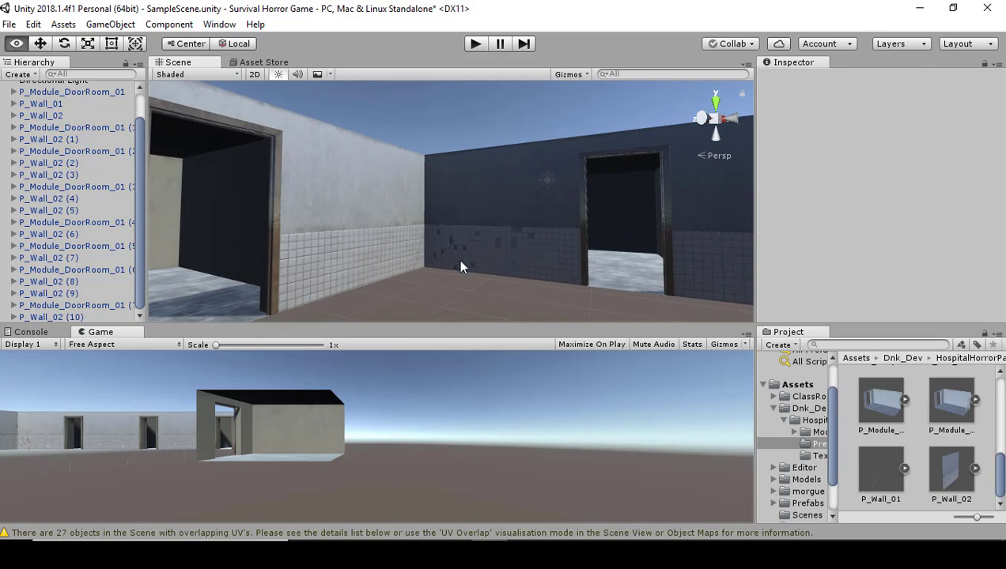
{"action": "left_click_drag", "start_coordinate": [463, 267], "coordinate": [540, 279], "text": "alt"}
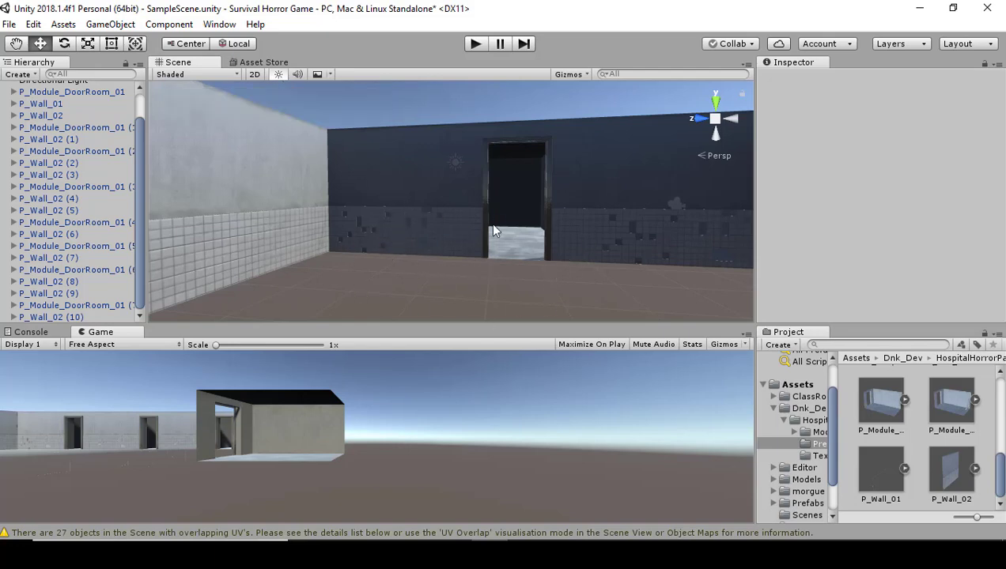
{"action": "left_click", "coordinate": [276, 76]}
Step: Examine up close the corner where P_Wall_02 (10) meets the adjoining wall row, and deselect the wall
{"action": "mouse_move", "coordinate": [412, 231]}
{"action": "right_mouse_down"}
{"action": "mouse_move", "coordinate": [599, 262]}
{"action": "mouse_move", "coordinate": [480, 250]}
{"action": "mouse_move", "coordinate": [370, 267]}
{"action": "mouse_move", "coordinate": [388, 243]}
{"action": "mouse_move", "coordinate": [341, 259]}
{"action": "mouse_move", "coordinate": [353, 134]}
{"action": "mouse_move", "coordinate": [287, 215]}
{"action": "mouse_move", "coordinate": [309, 191]}
{"action": "mouse_move", "coordinate": [370, 195]}
{"action": "mouse_move", "coordinate": [366, 231]}
{"action": "mouse_move", "coordinate": [356, 228]}
{"action": "mouse_move", "coordinate": [381, 243]}
{"action": "mouse_move", "coordinate": [466, 238]}
{"action": "mouse_move", "coordinate": [408, 211]}
{"action": "right_mouse_up"}
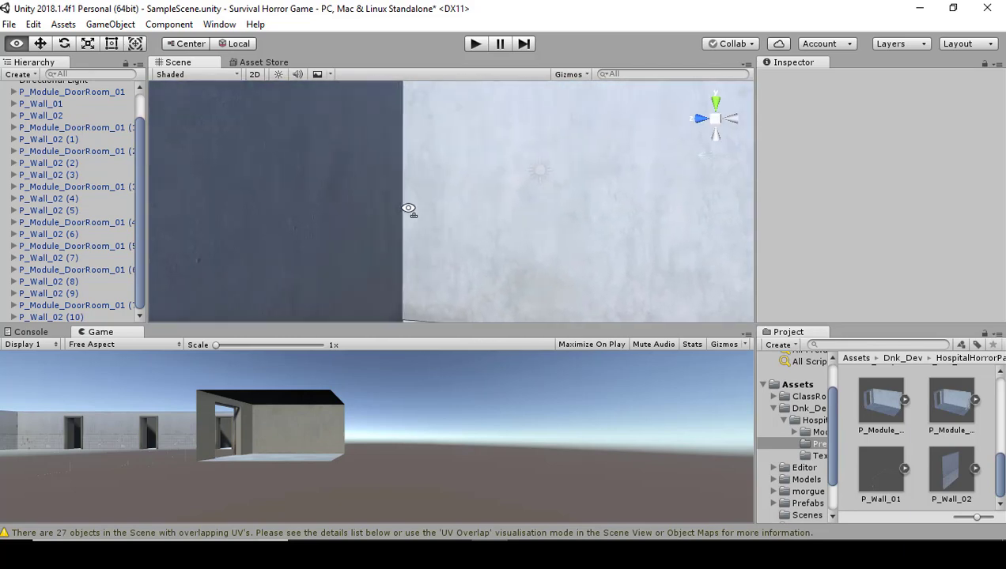
{"action": "left_click", "coordinate": [456, 237]}
{"action": "right_click_drag", "start_coordinate": [462, 255], "coordinate": [482, 316]}
{"action": "right_click_drag", "start_coordinate": [467, 379], "coordinate": [458, 356]}
{"action": "right_click_drag", "start_coordinate": [462, 317], "coordinate": [375, 188]}
{"action": "left_click", "coordinate": [447, 314]}
{"action": "key", "text": "w"}
{"action": "right_click_drag", "start_coordinate": [439, 168], "coordinate": [440, 128]}
{"action": "right_click_drag", "start_coordinate": [447, 84], "coordinate": [314, 131]}
{"action": "left_click", "coordinate": [506, 156]}
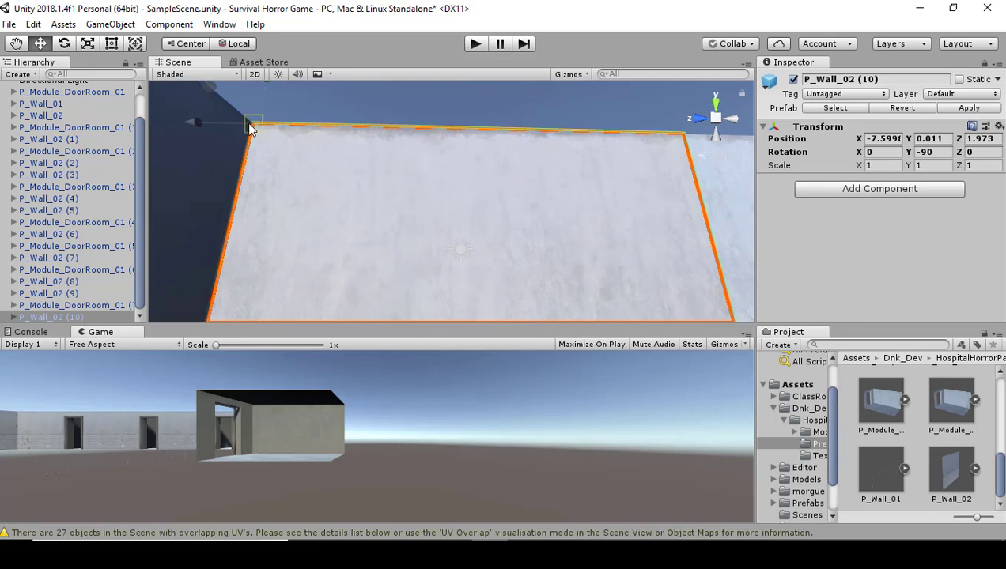
{"action": "right_click_drag", "start_coordinate": [248, 128], "coordinate": [434, 258]}
{"action": "left_click", "coordinate": [556, 290]}
Step: Look over the corridor's closed end and both facing rows of door rooms from inside
{"action": "right_click_drag", "start_coordinate": [492, 295], "coordinate": [976, 135]}
{"action": "key", "text": "w"}
{"action": "key", "text": "s"}
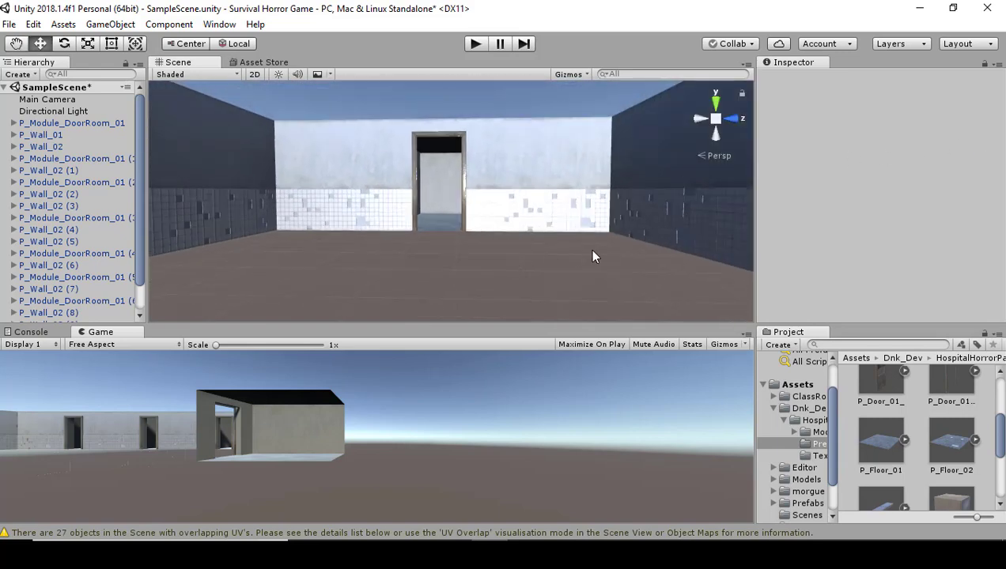
{"action": "right_click_drag", "start_coordinate": [635, 283], "coordinate": [571, 264]}
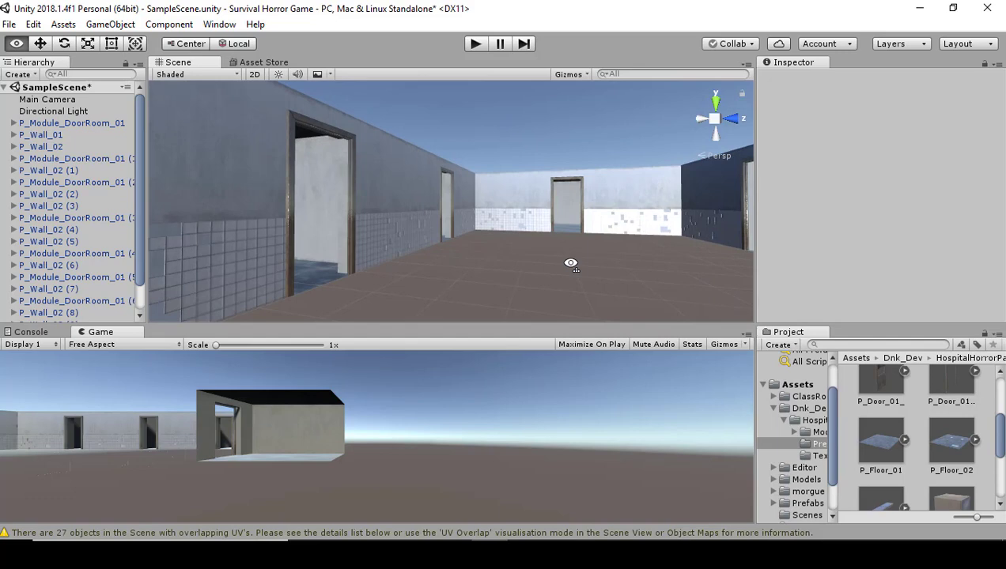
{"action": "right_click_drag", "start_coordinate": [571, 264], "coordinate": [150, 277]}
{"action": "right_click_drag", "start_coordinate": [417, 254], "coordinate": [720, 269]}
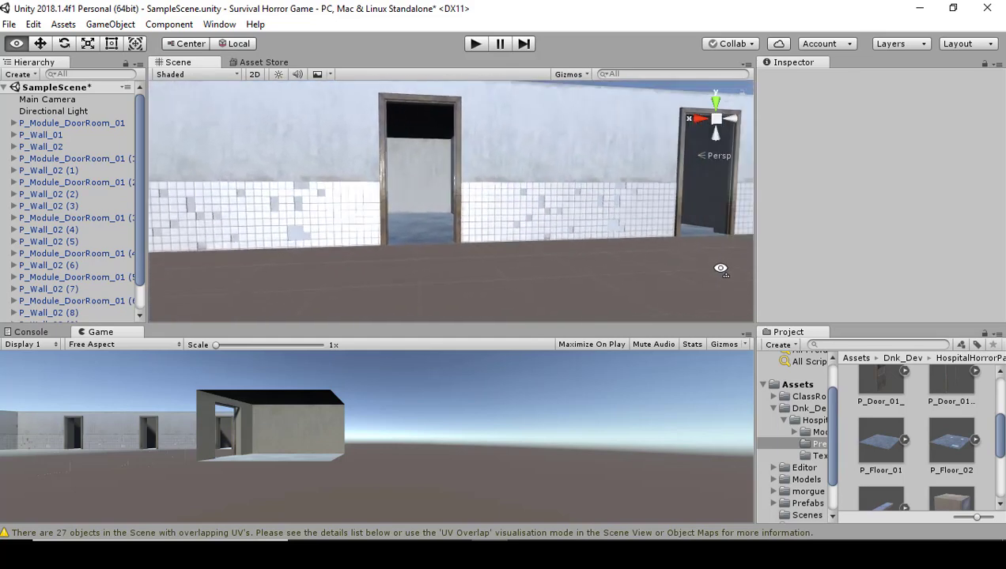